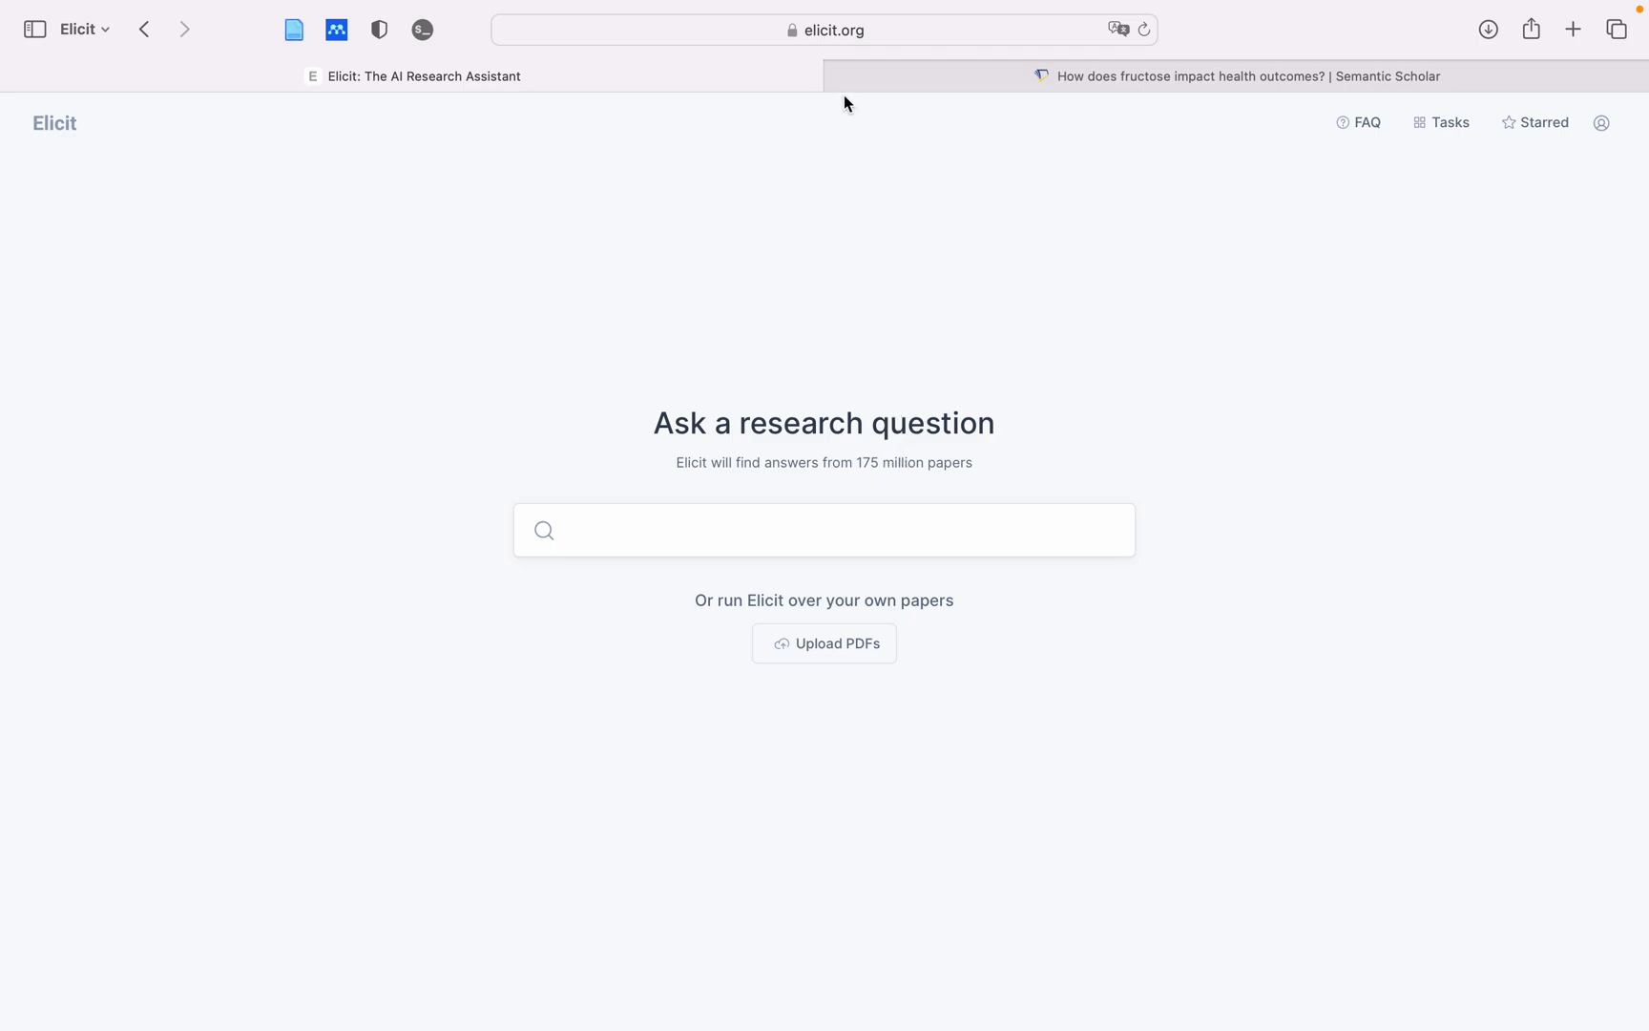
{"action": "left_click", "coordinate": [877, 29]}
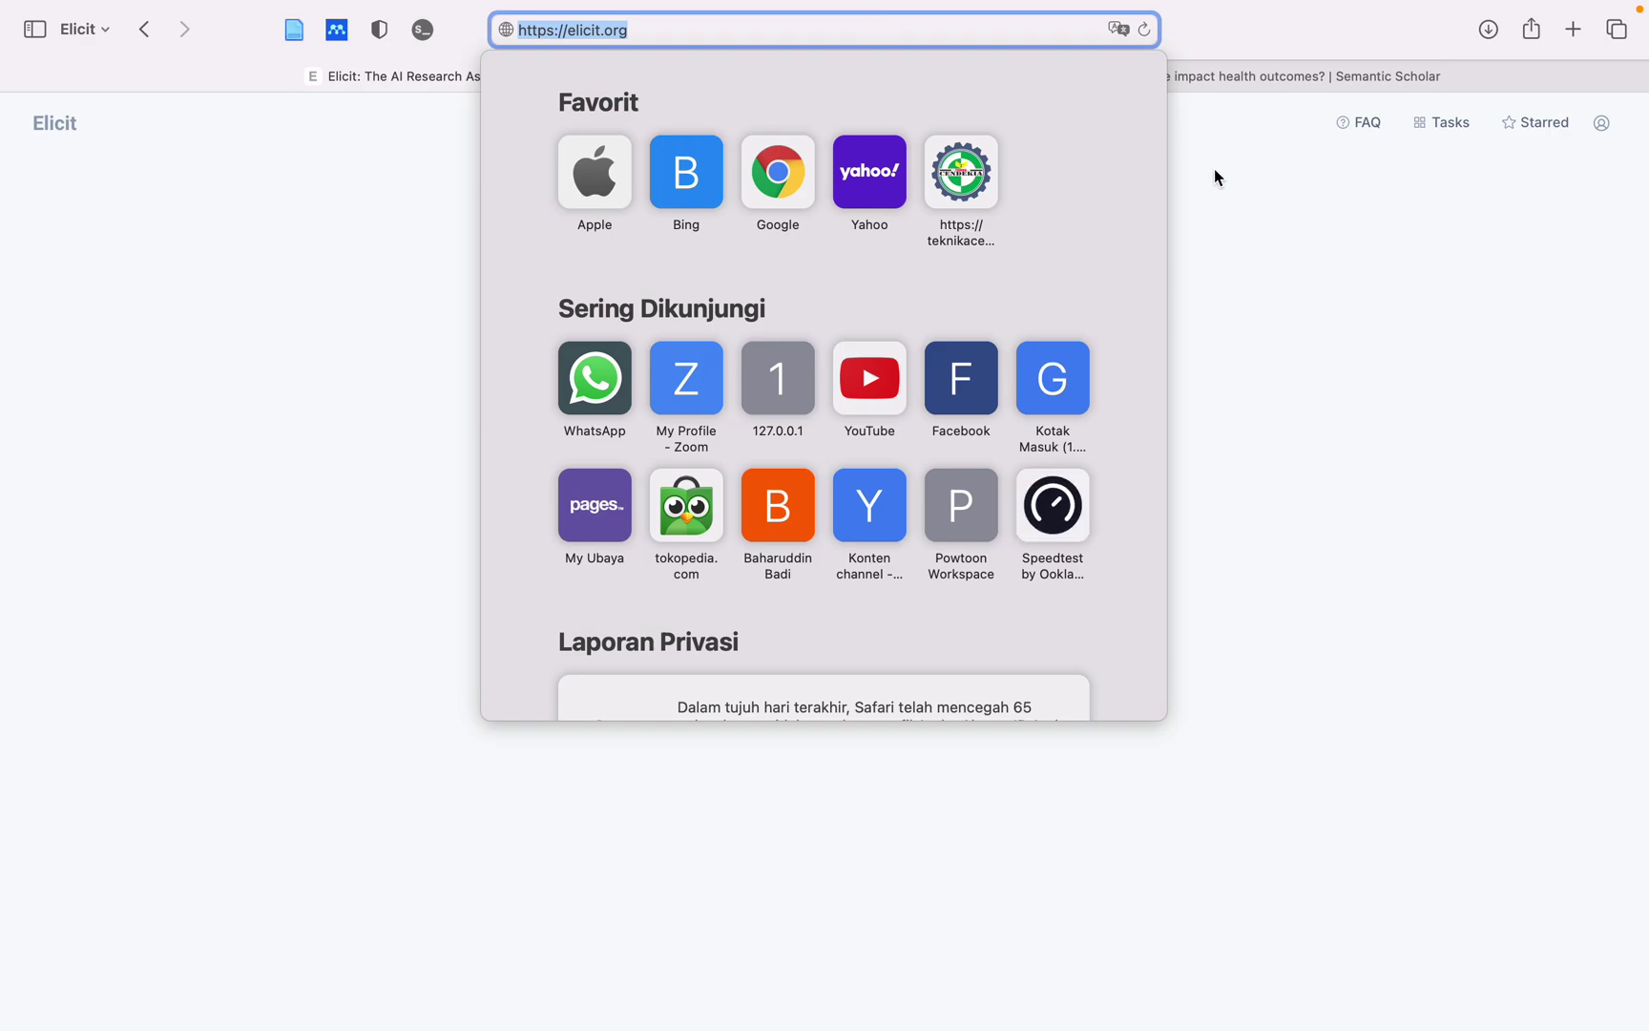
{"action": "left_click", "coordinate": [1248, 176]}
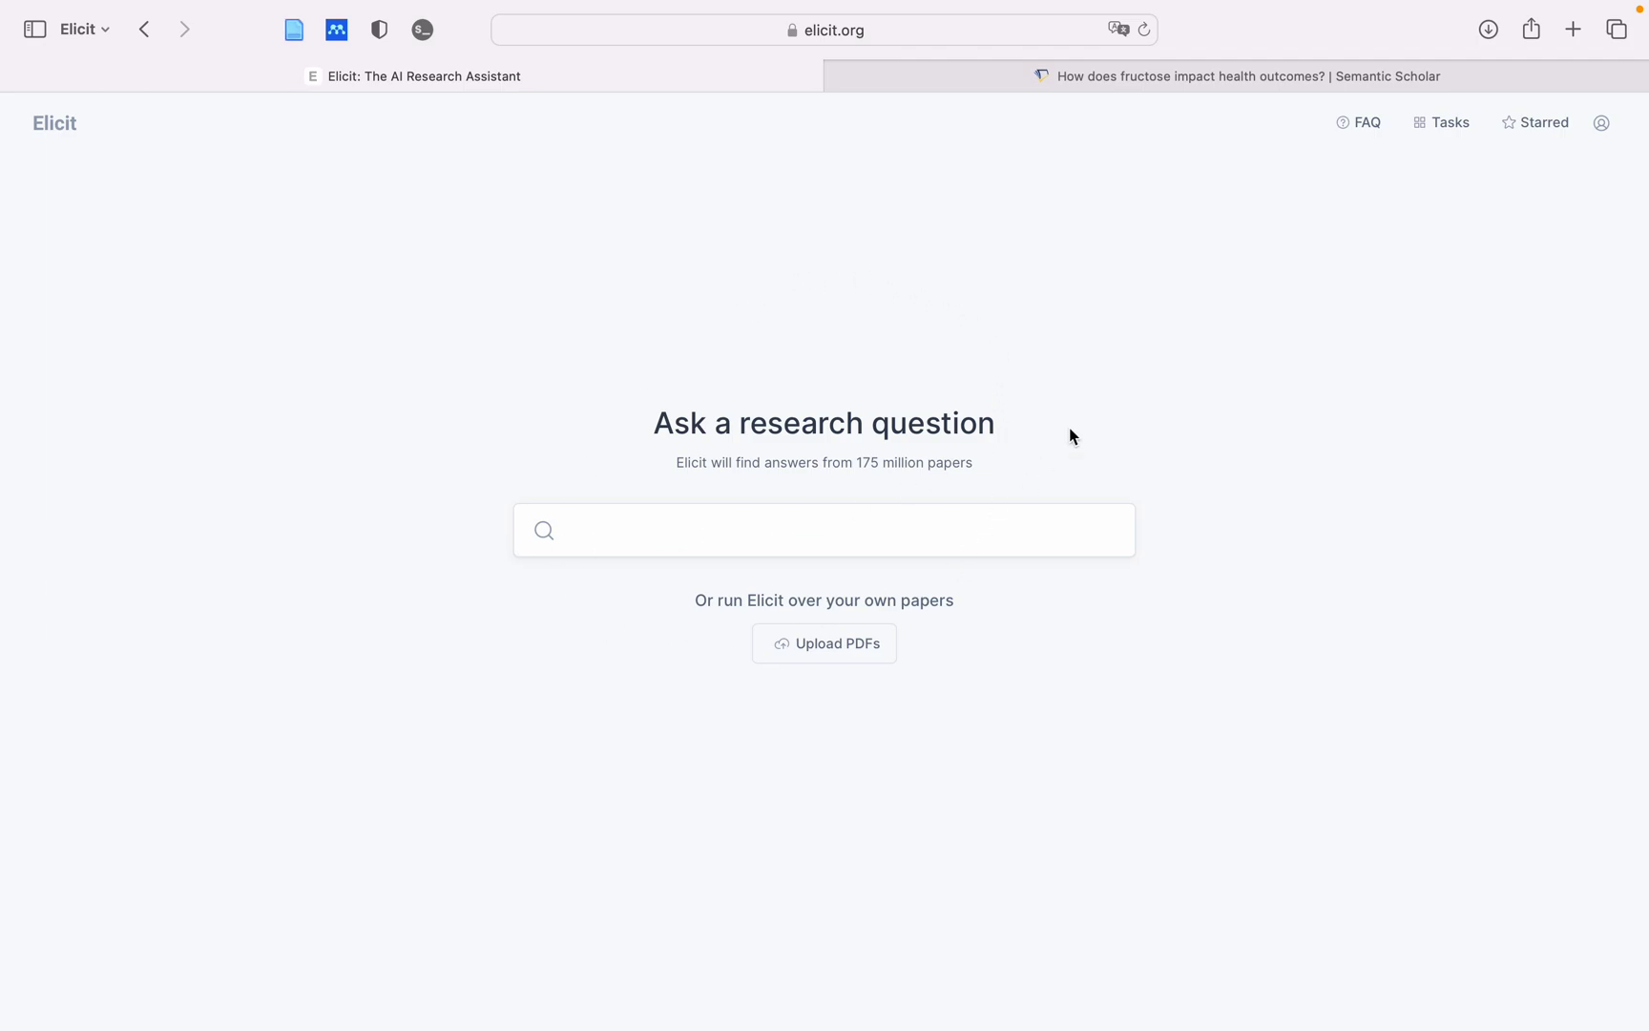
Generate research questions on the topic "fructose effect" with the Brainstorm research questions task
{"action": "left_click", "coordinate": [1439, 135]}
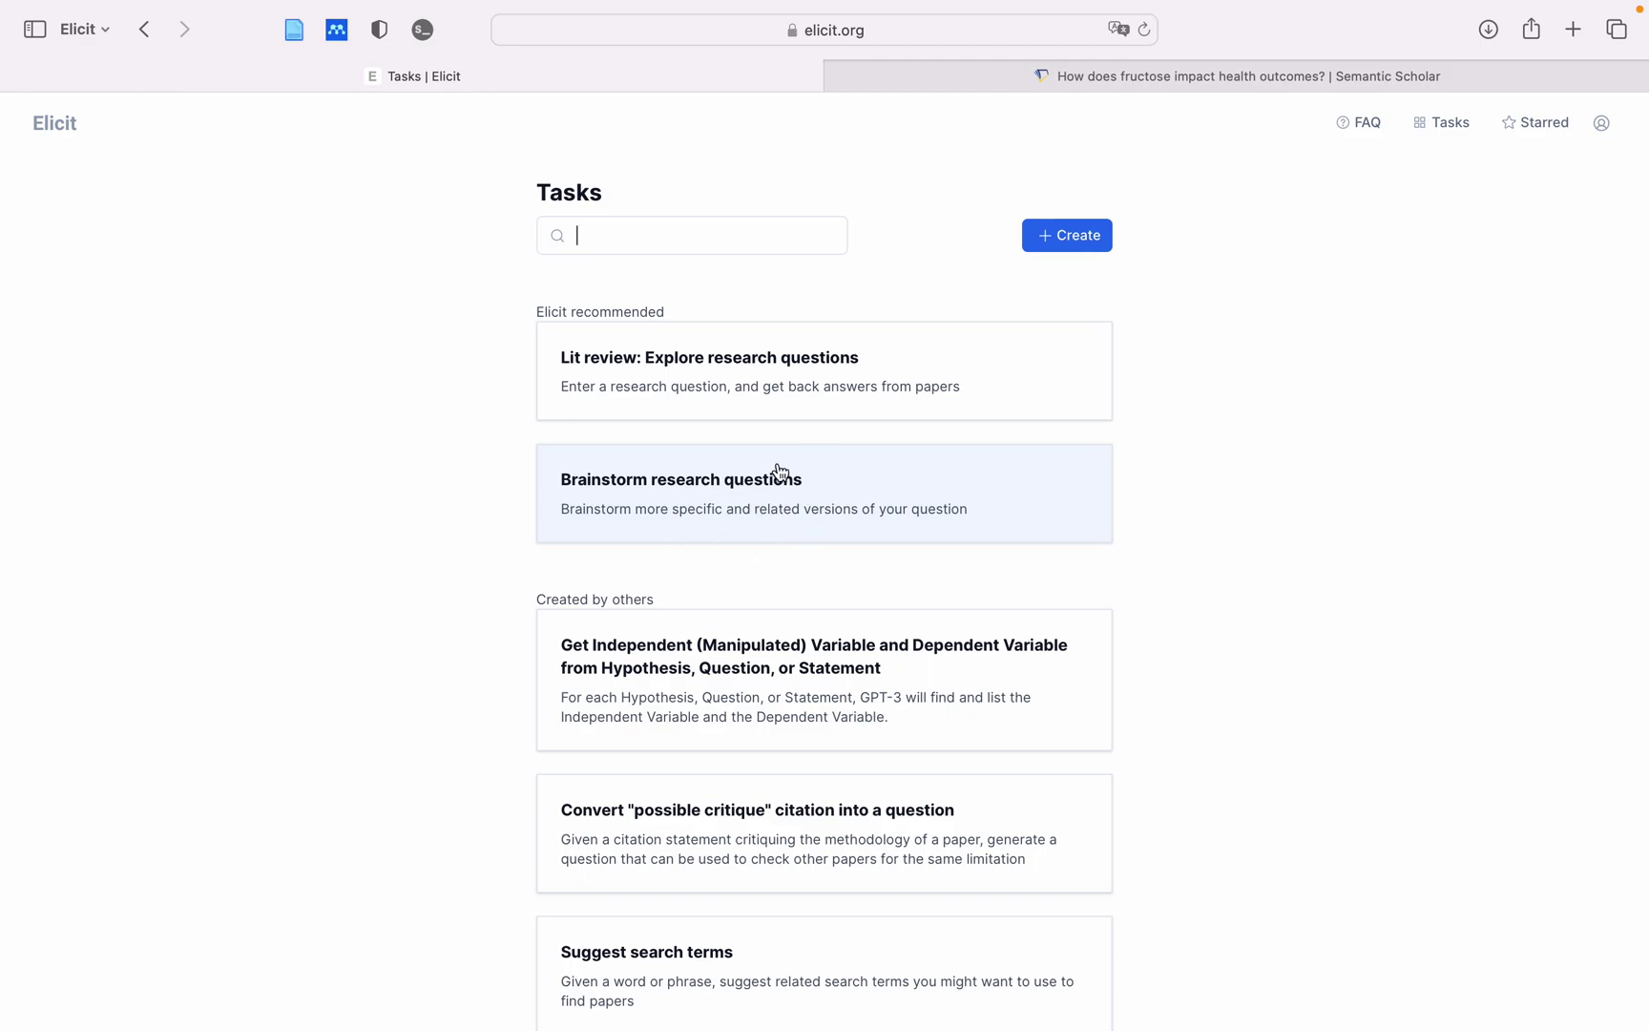
{"action": "left_click", "coordinate": [698, 485]}
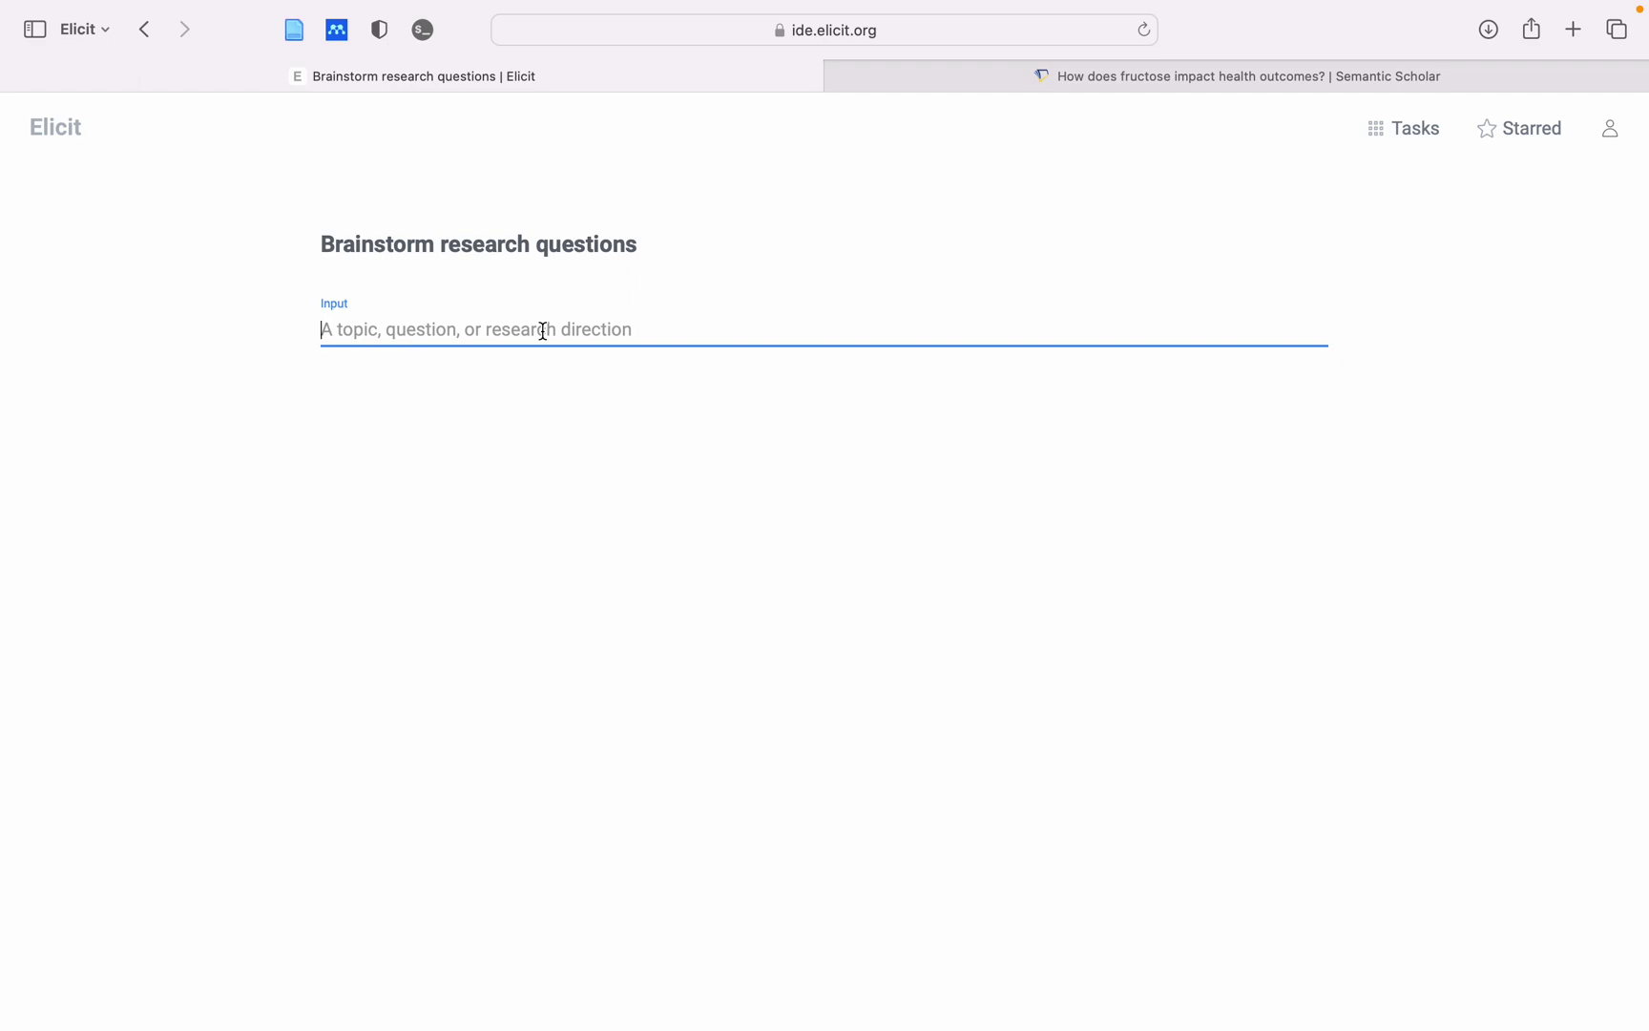
{"action": "type", "text": "fruct"}
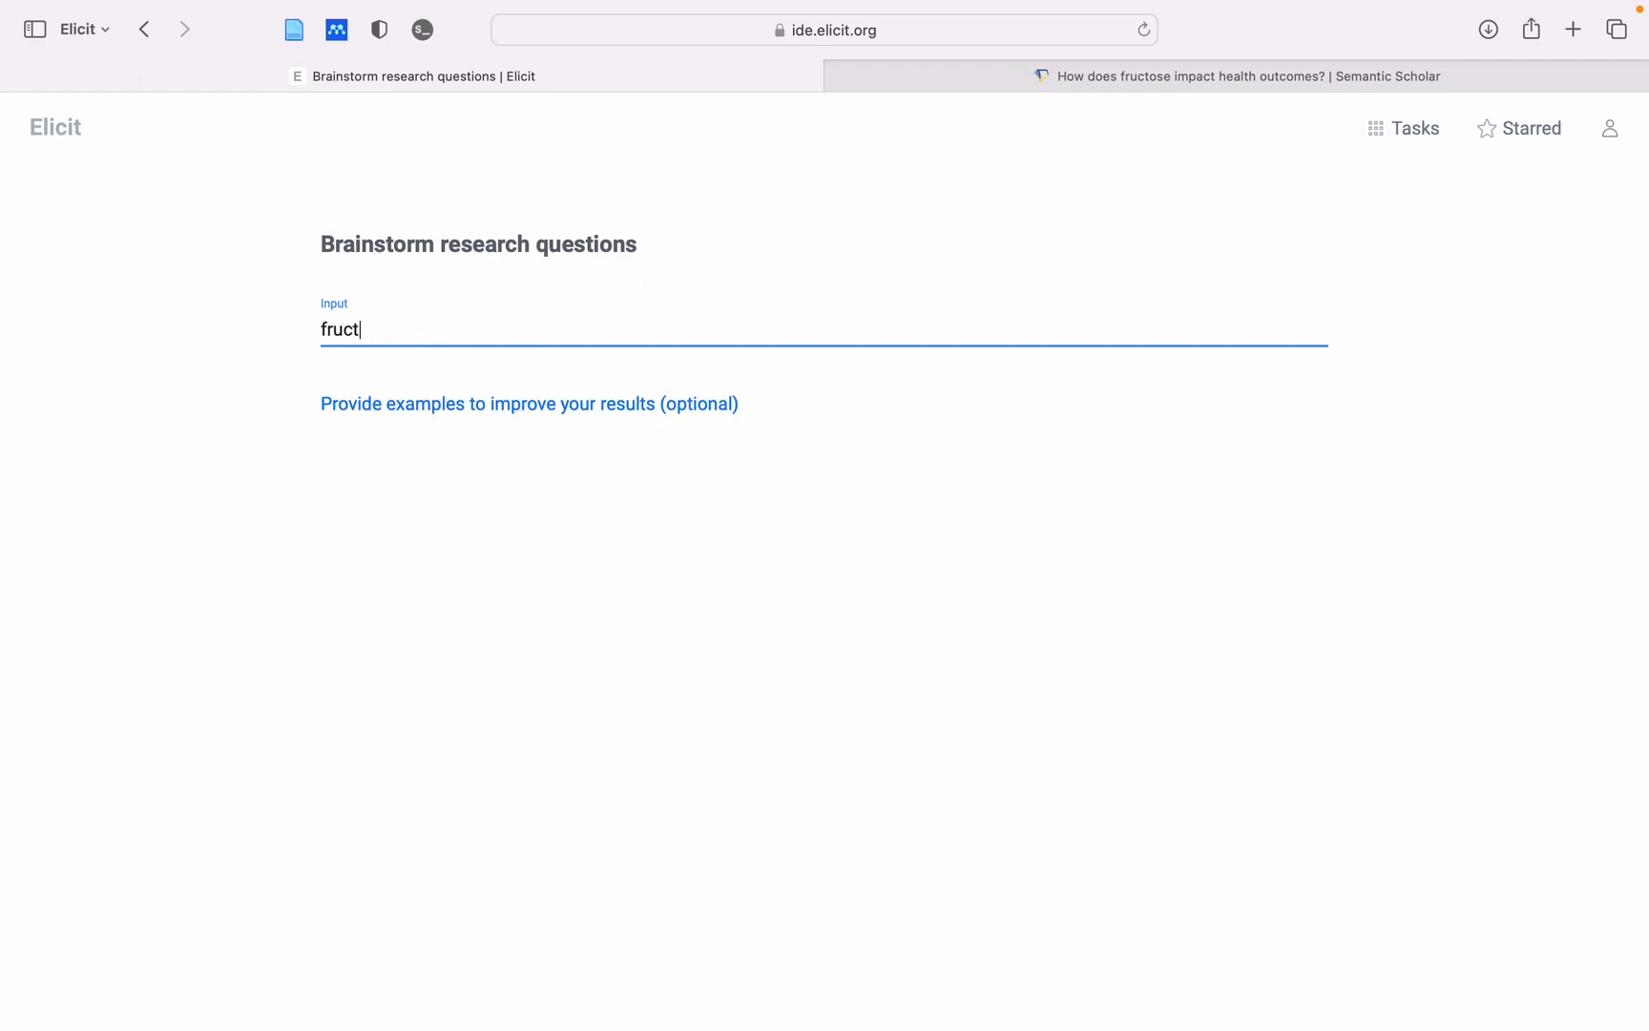
{"action": "type", "text": "ose effect"}
{"action": "key", "text": "Return"}
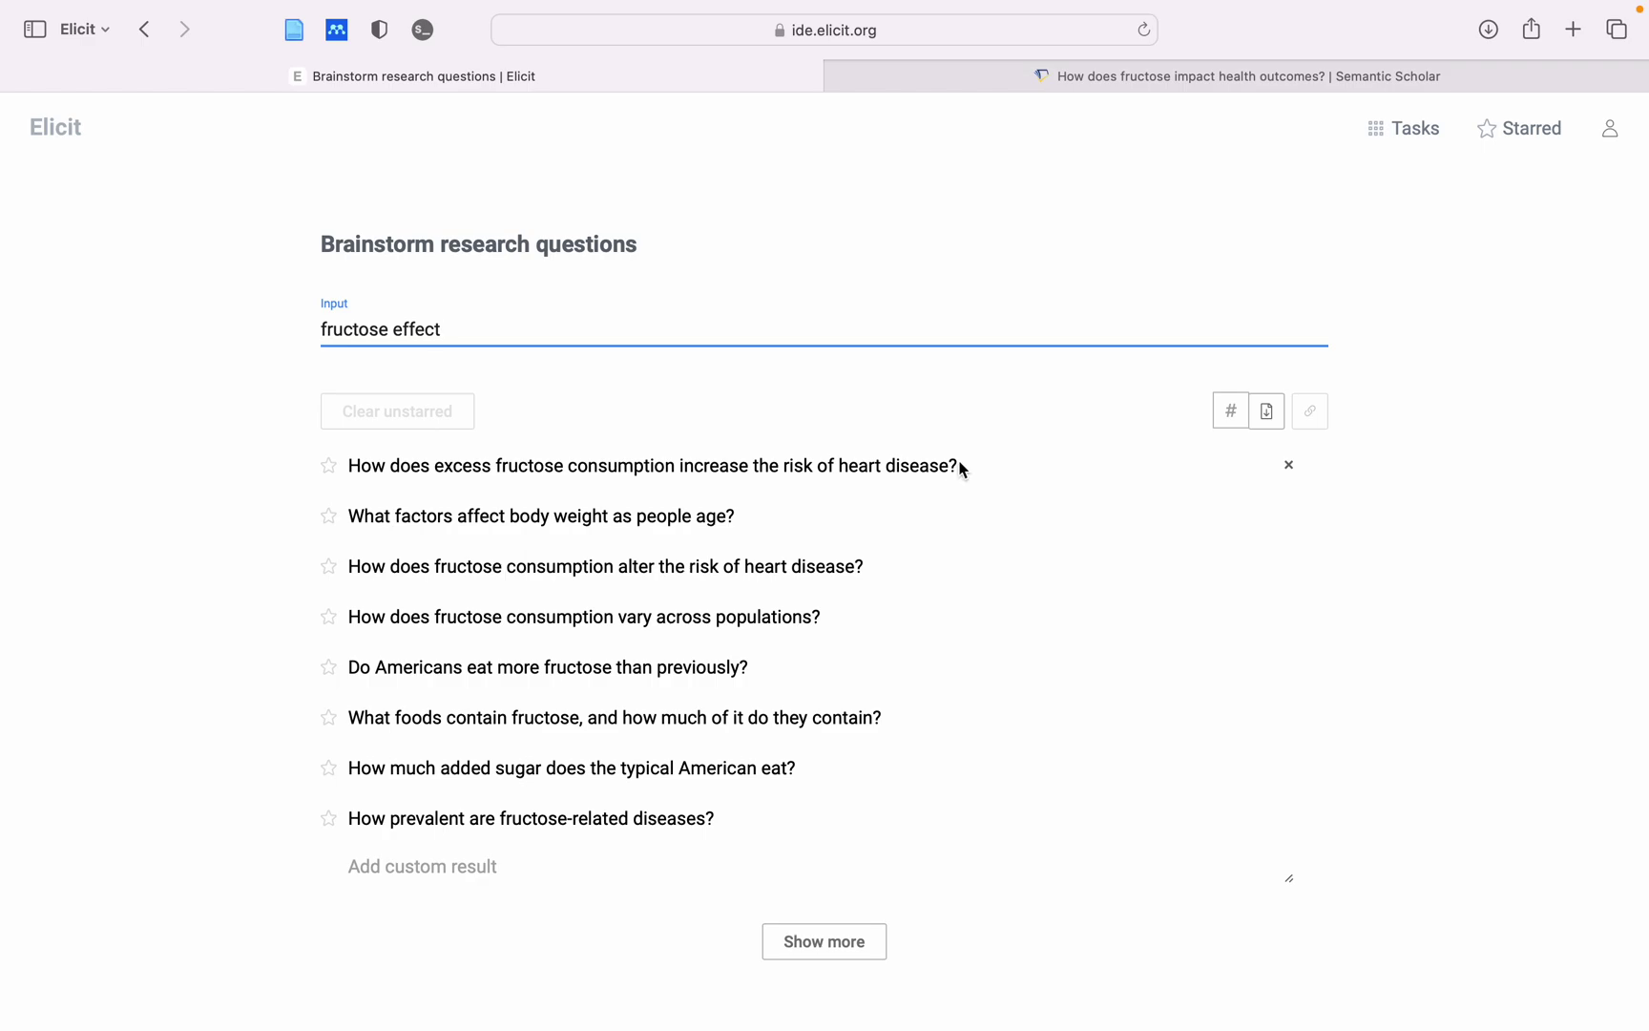
Copy the first suggested question, "How does excess fructose consumption increase the risk of heart disease?", and clear the selection
{"action": "left_click_drag", "start_coordinate": [349, 466], "coordinate": [956, 467]}
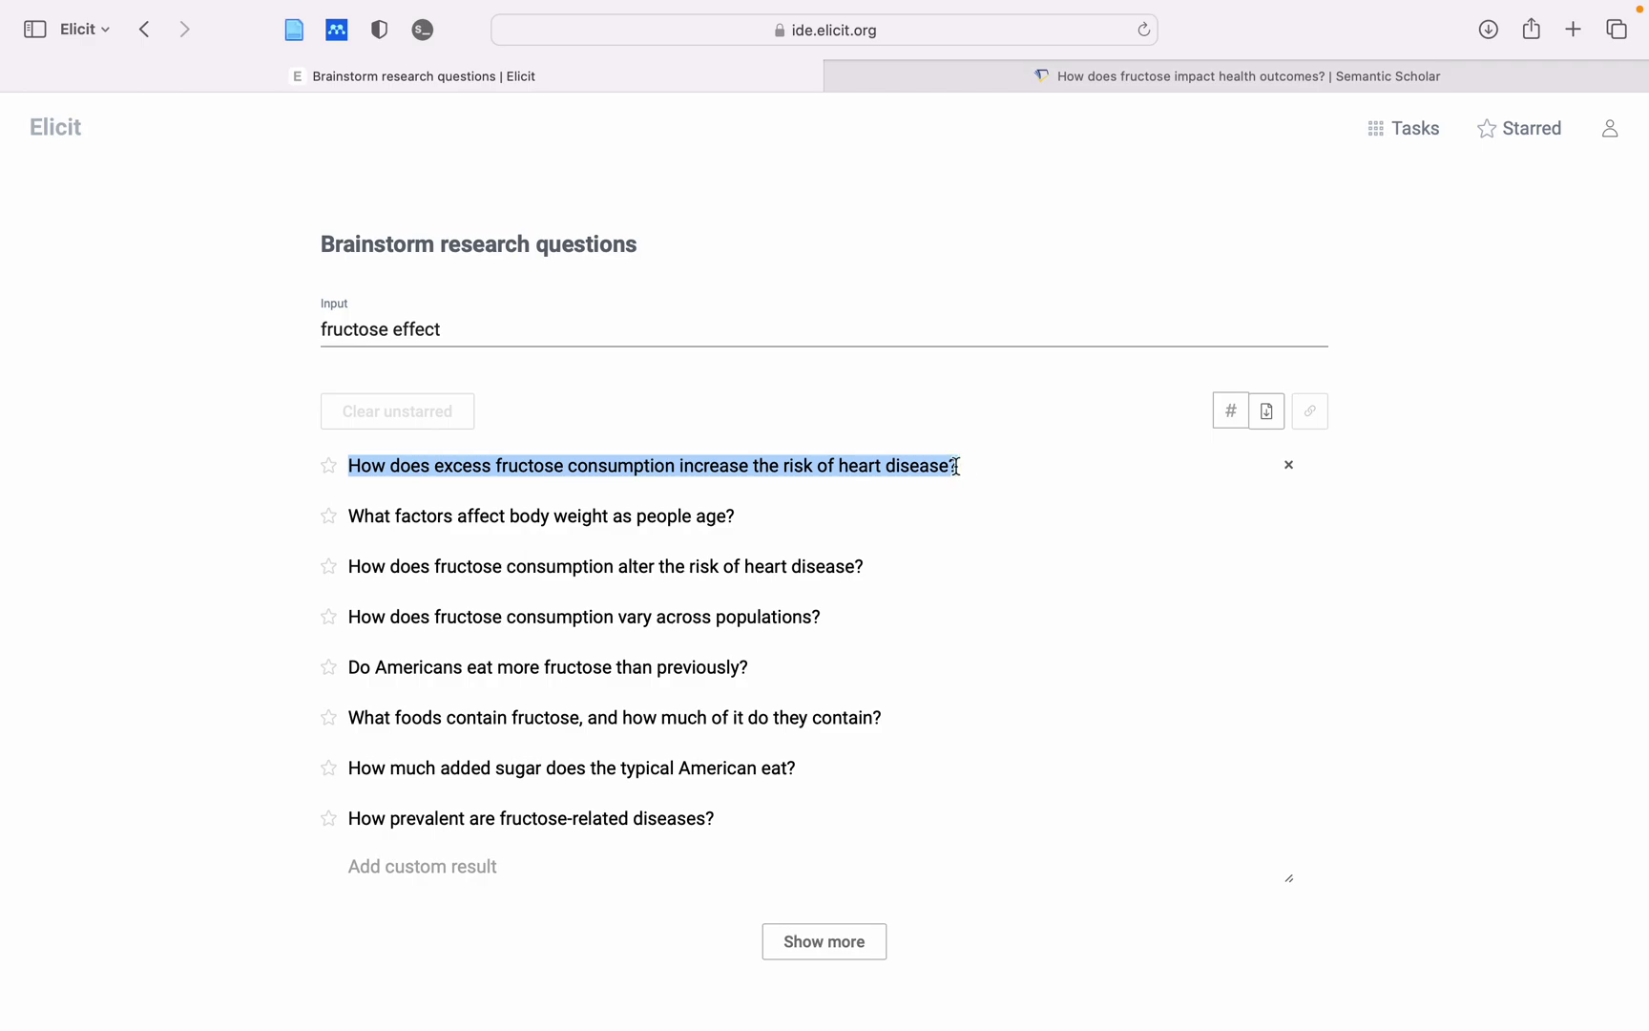
{"action": "right_click", "coordinate": [952, 466]}
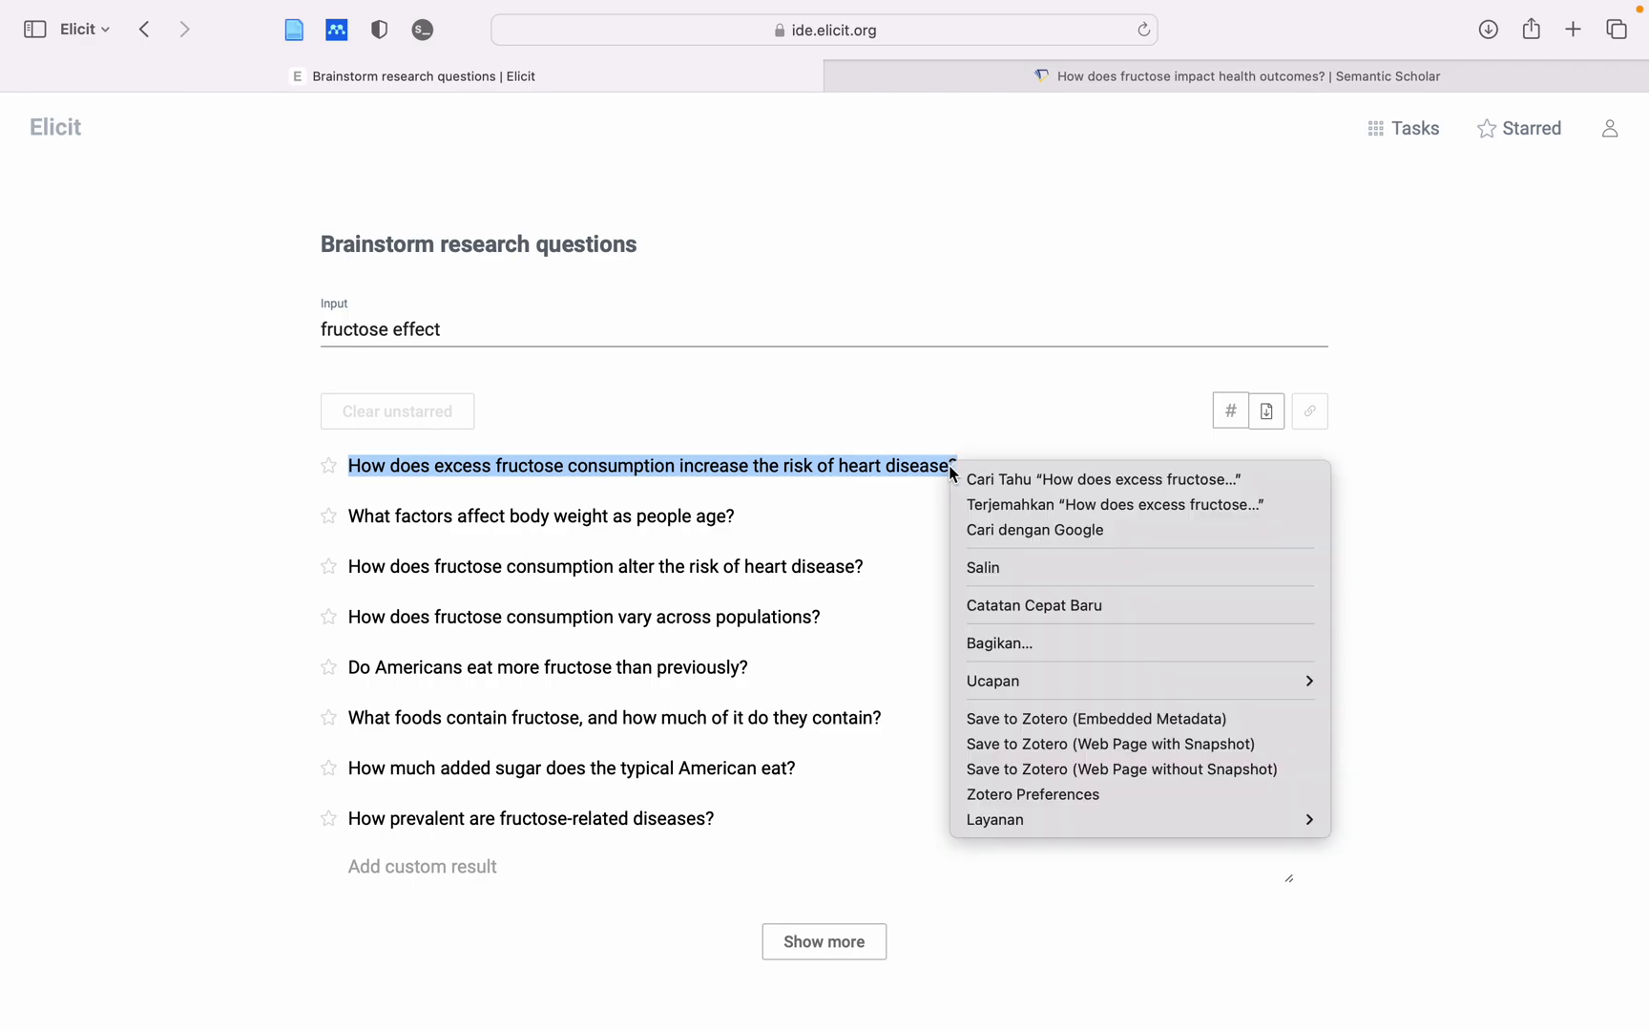
{"action": "left_click", "coordinate": [979, 569]}
{"action": "left_click", "coordinate": [1416, 515]}
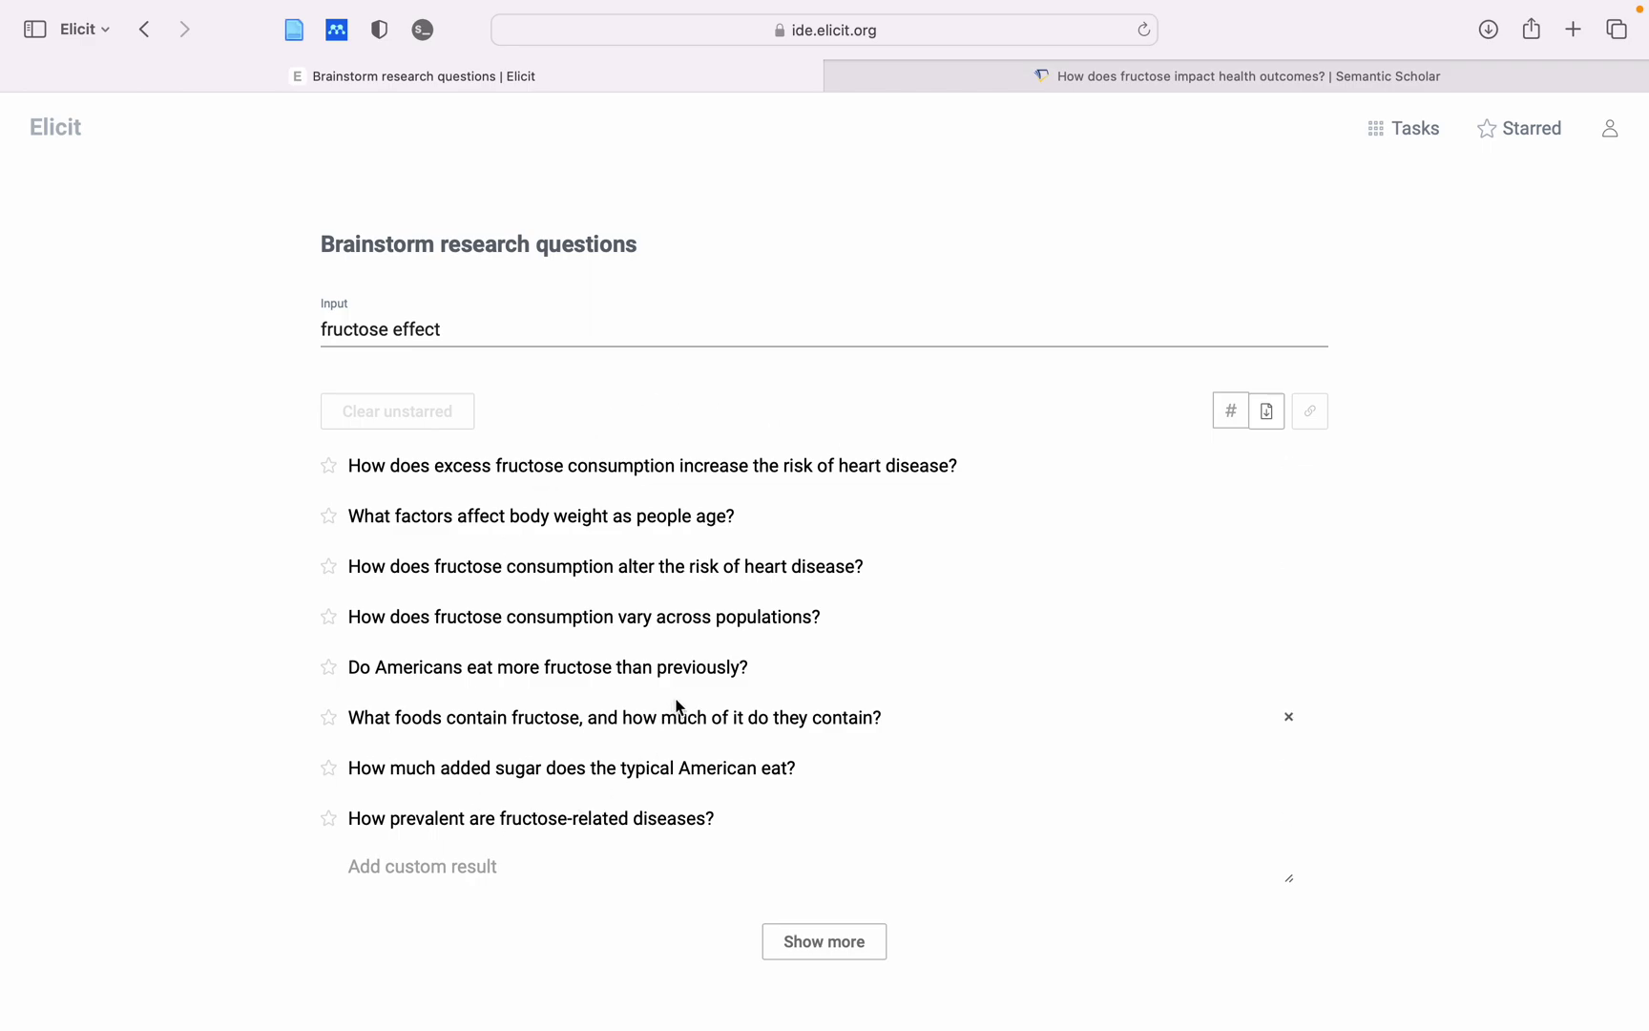
Load more brainstormed questions for the fructose topic and look through the extended list
{"action": "left_click", "coordinate": [832, 955]}
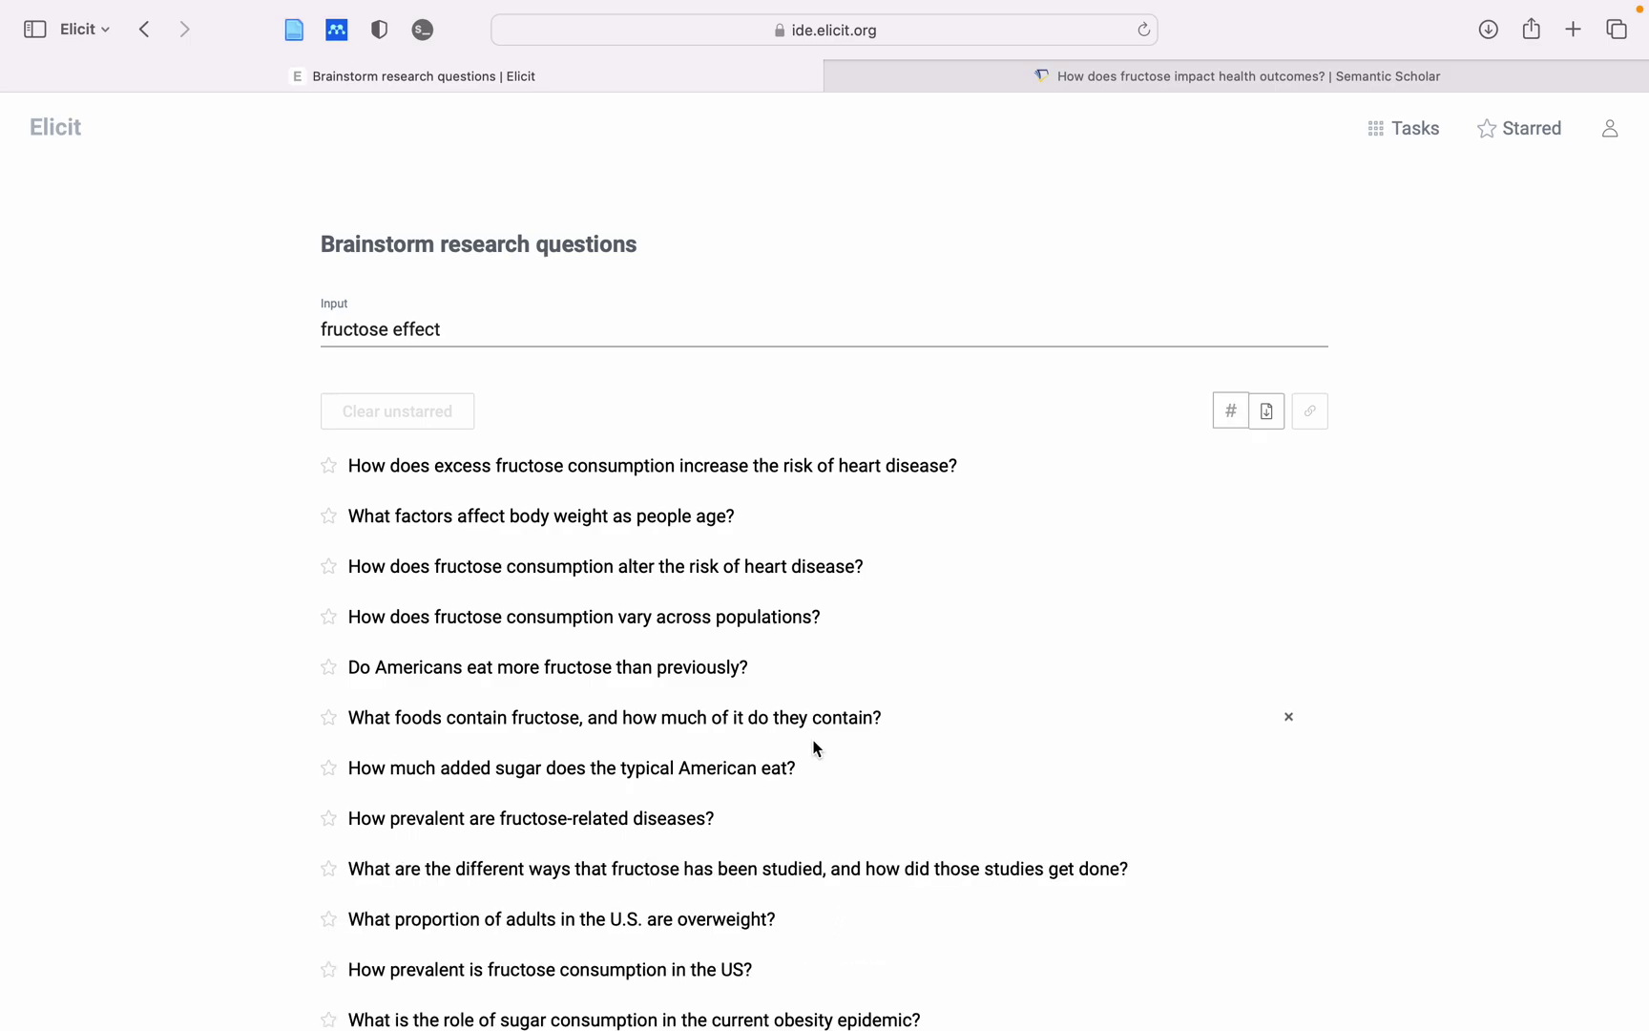
{"action": "scroll", "coordinate": [809, 748], "scroll_direction": "down", "scroll_amount": 3}
{"action": "scroll", "coordinate": [655, 754], "scroll_direction": "up", "scroll_amount": 5}
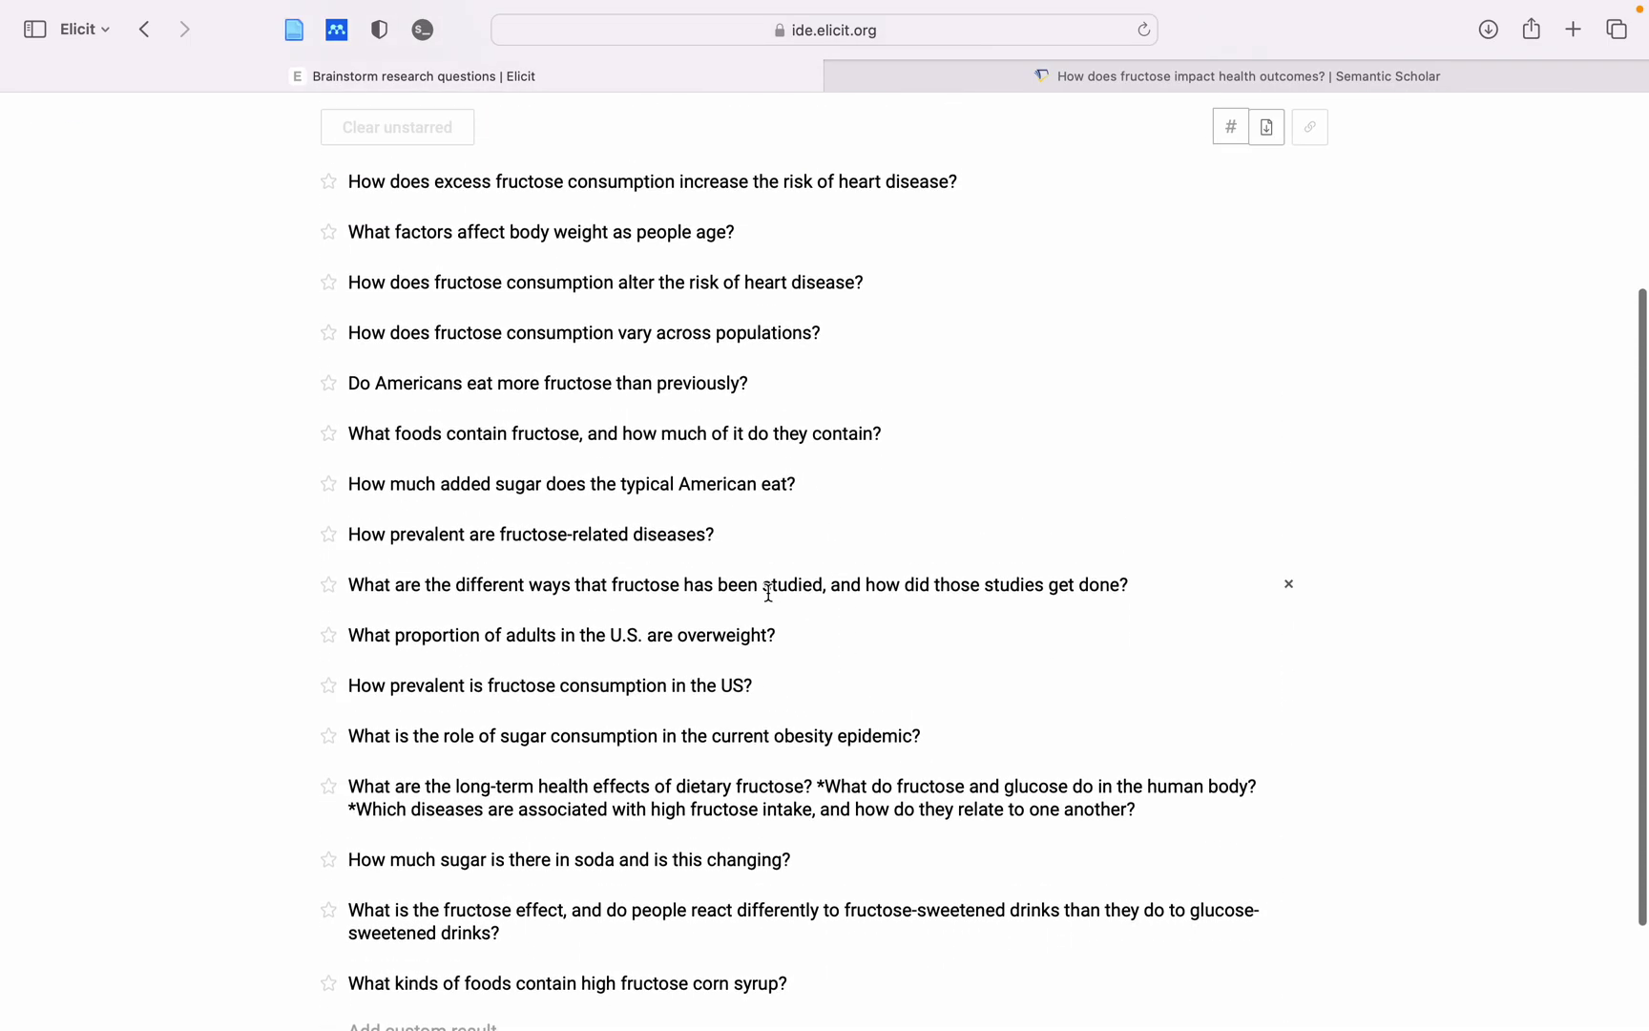
{"action": "scroll", "coordinate": [768, 594], "scroll_direction": "up", "scroll_amount": 1}
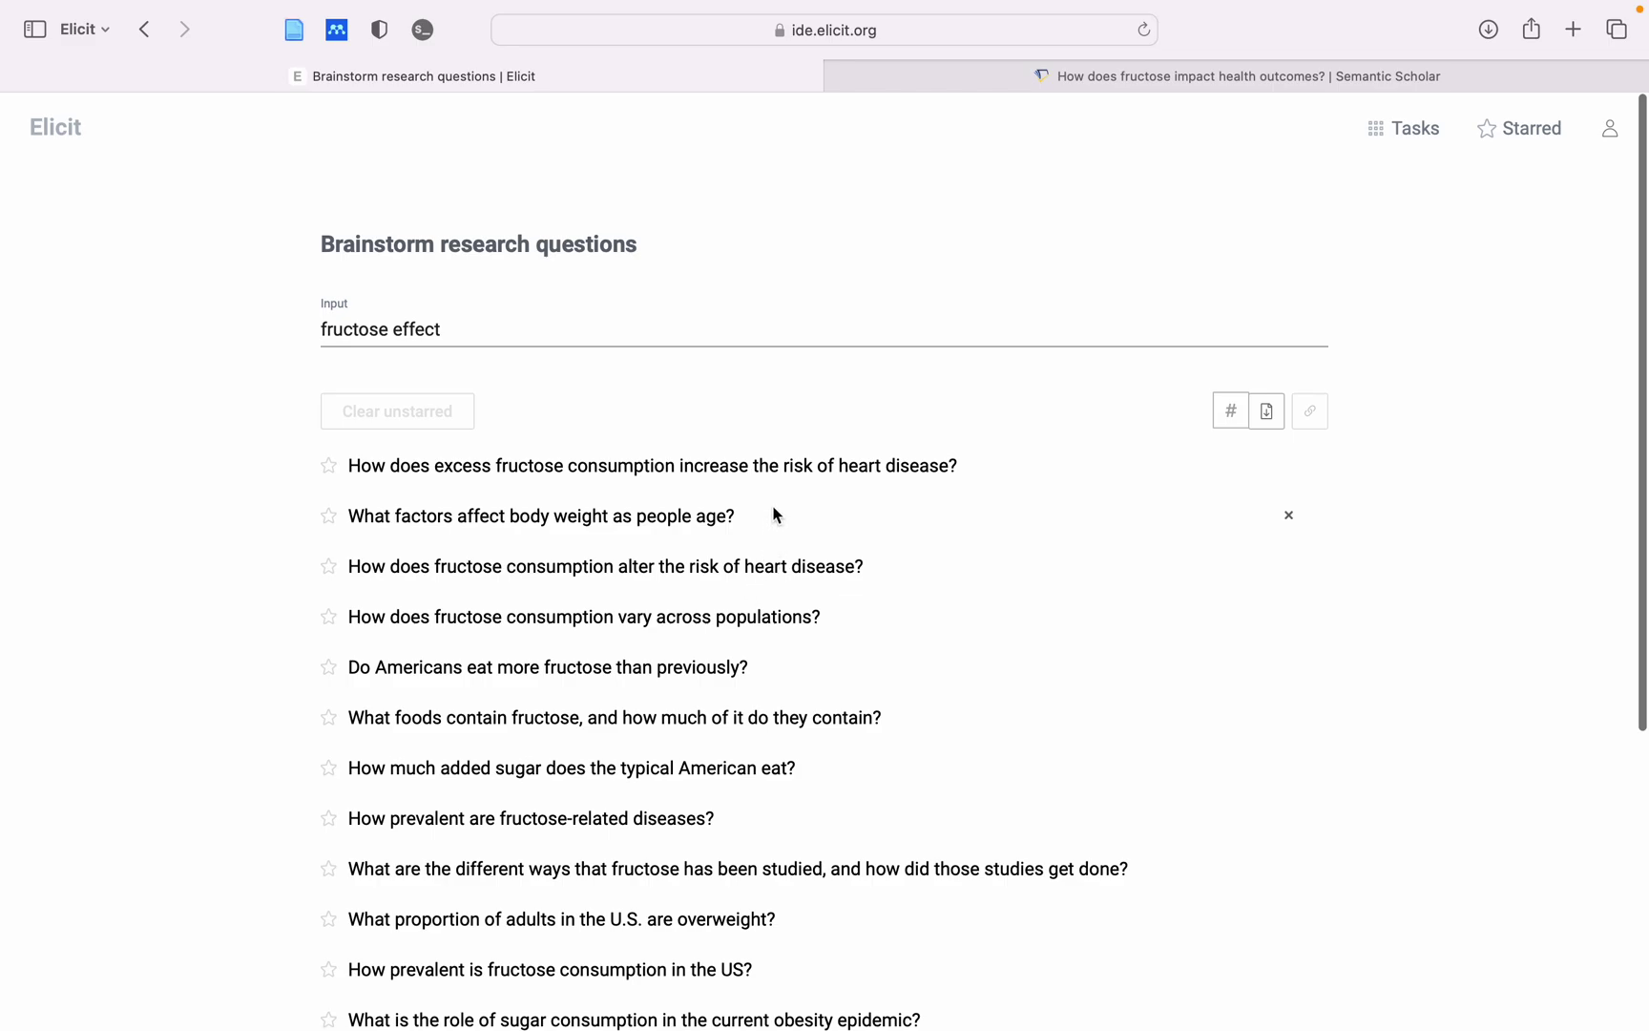
{"action": "scroll", "coordinate": [754, 508], "scroll_direction": "down", "scroll_amount": 5}
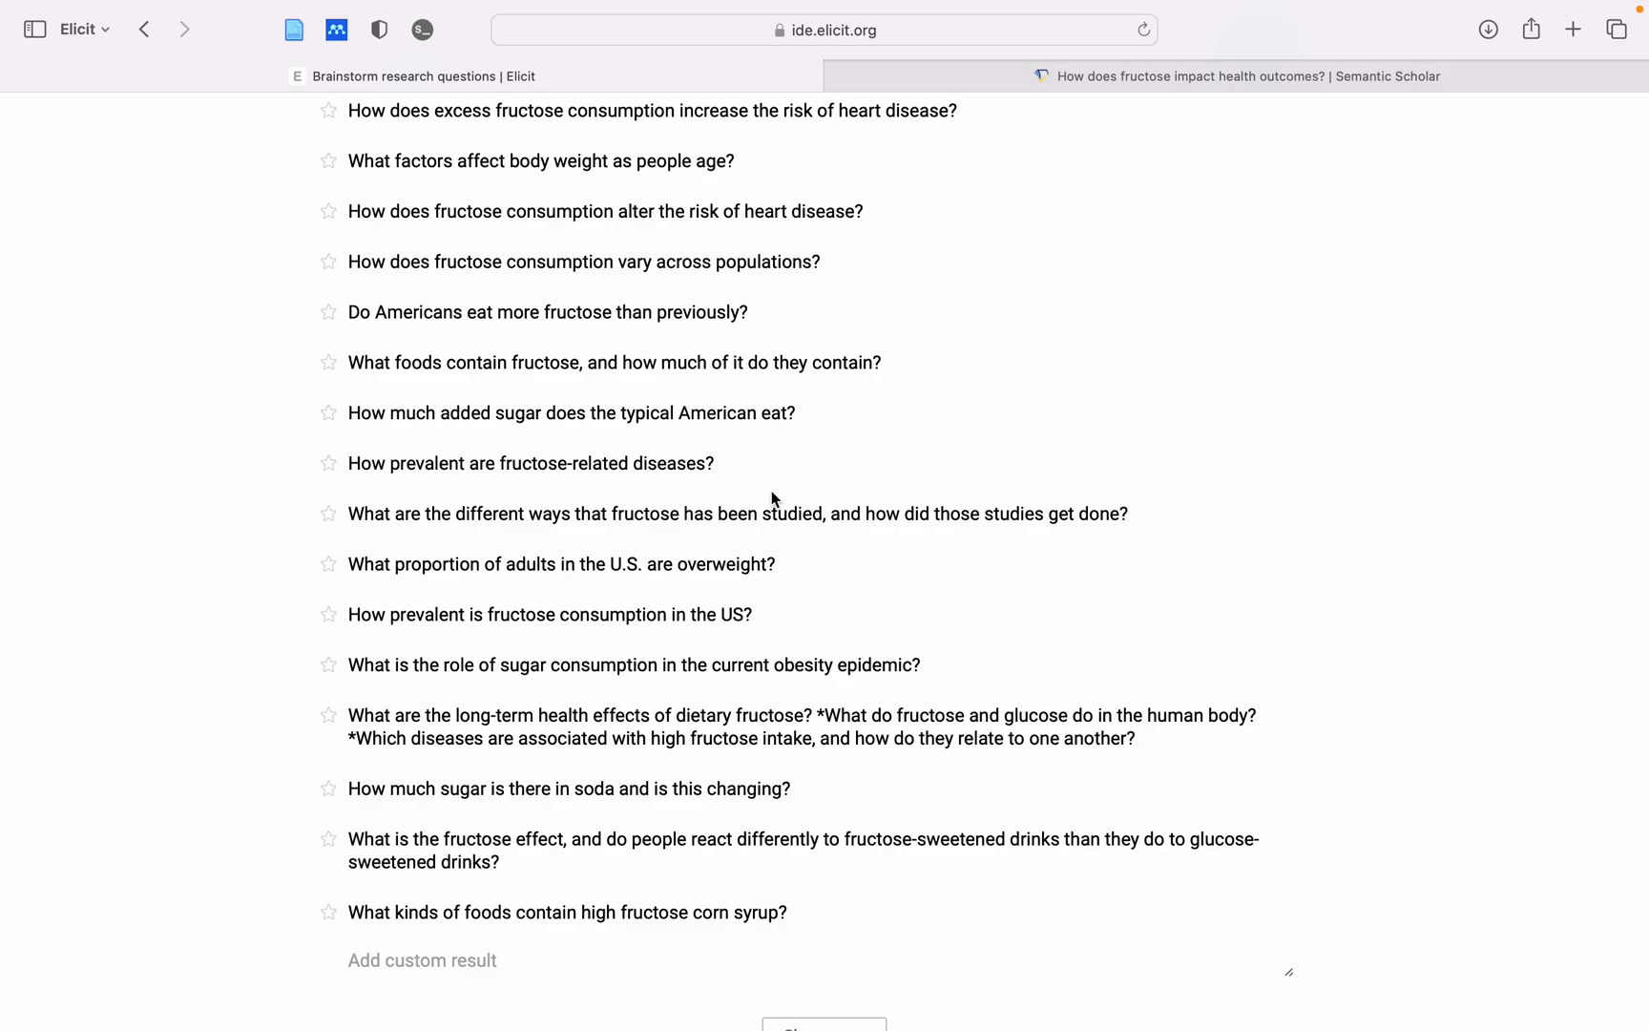
{"action": "scroll", "coordinate": [772, 496], "scroll_direction": "up", "scroll_amount": 5}
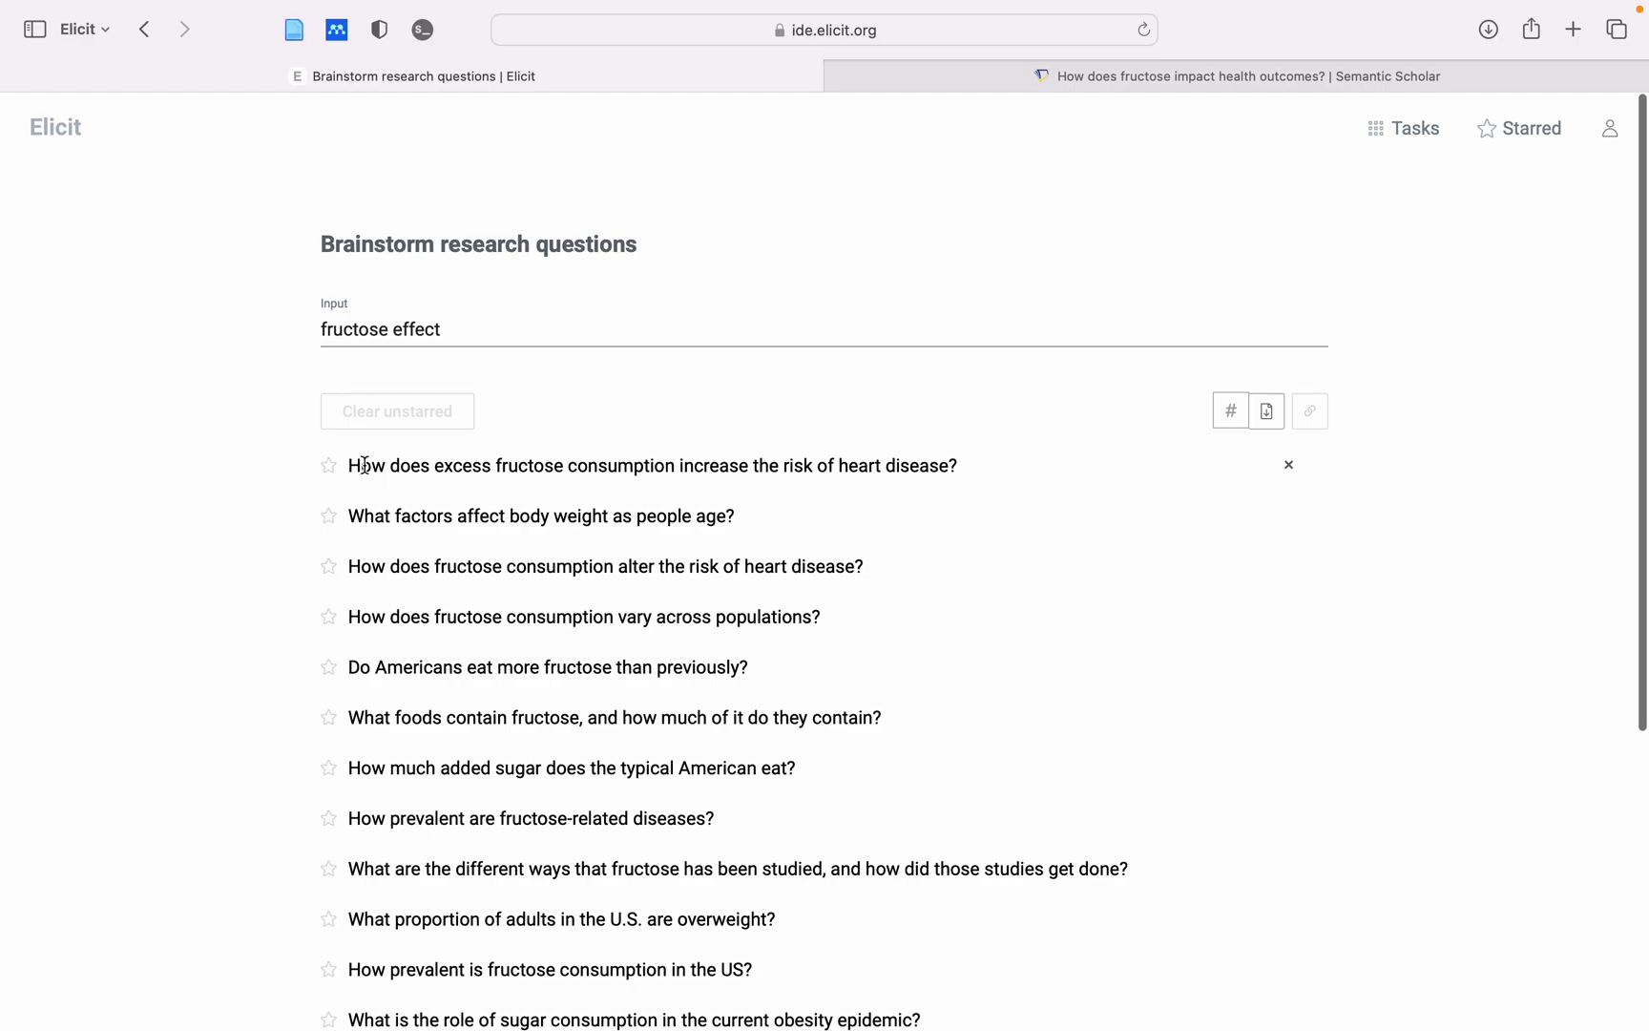
Copy the question "How does excess fructose consumption increase the risk of heart disease?" from the brainstormed list
{"action": "left_click_drag", "start_coordinate": [352, 463], "coordinate": [912, 459]}
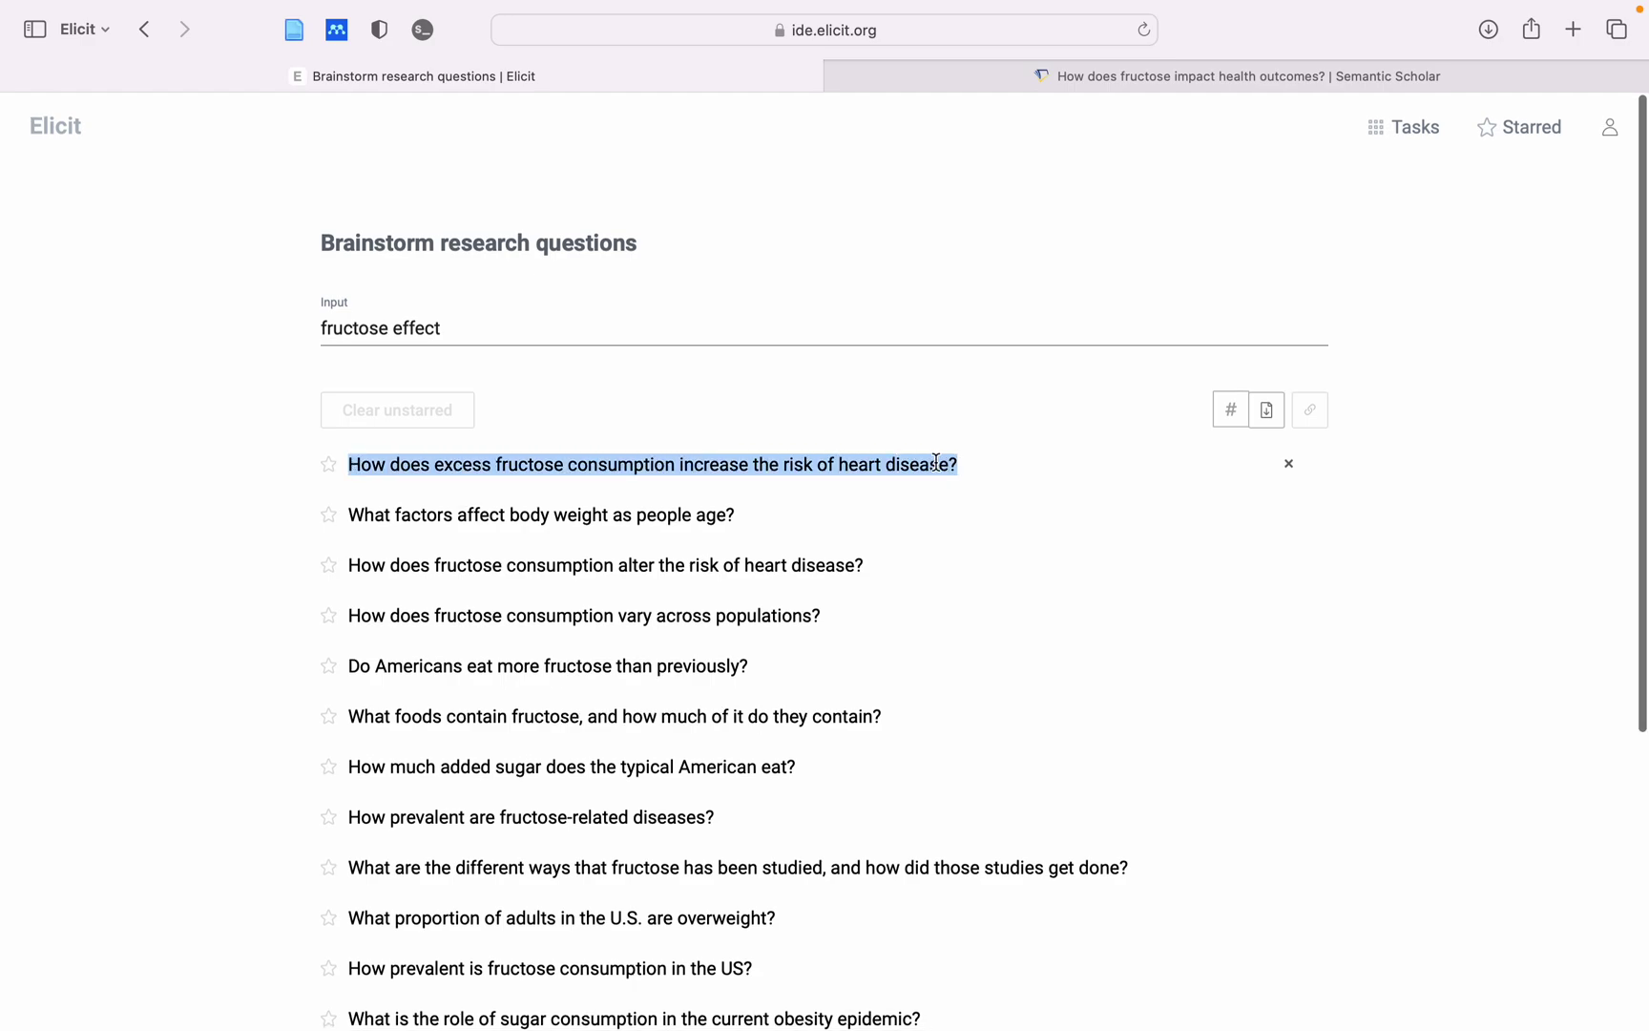
{"action": "right_click", "coordinate": [913, 459]}
{"action": "left_click", "coordinate": [961, 560]}
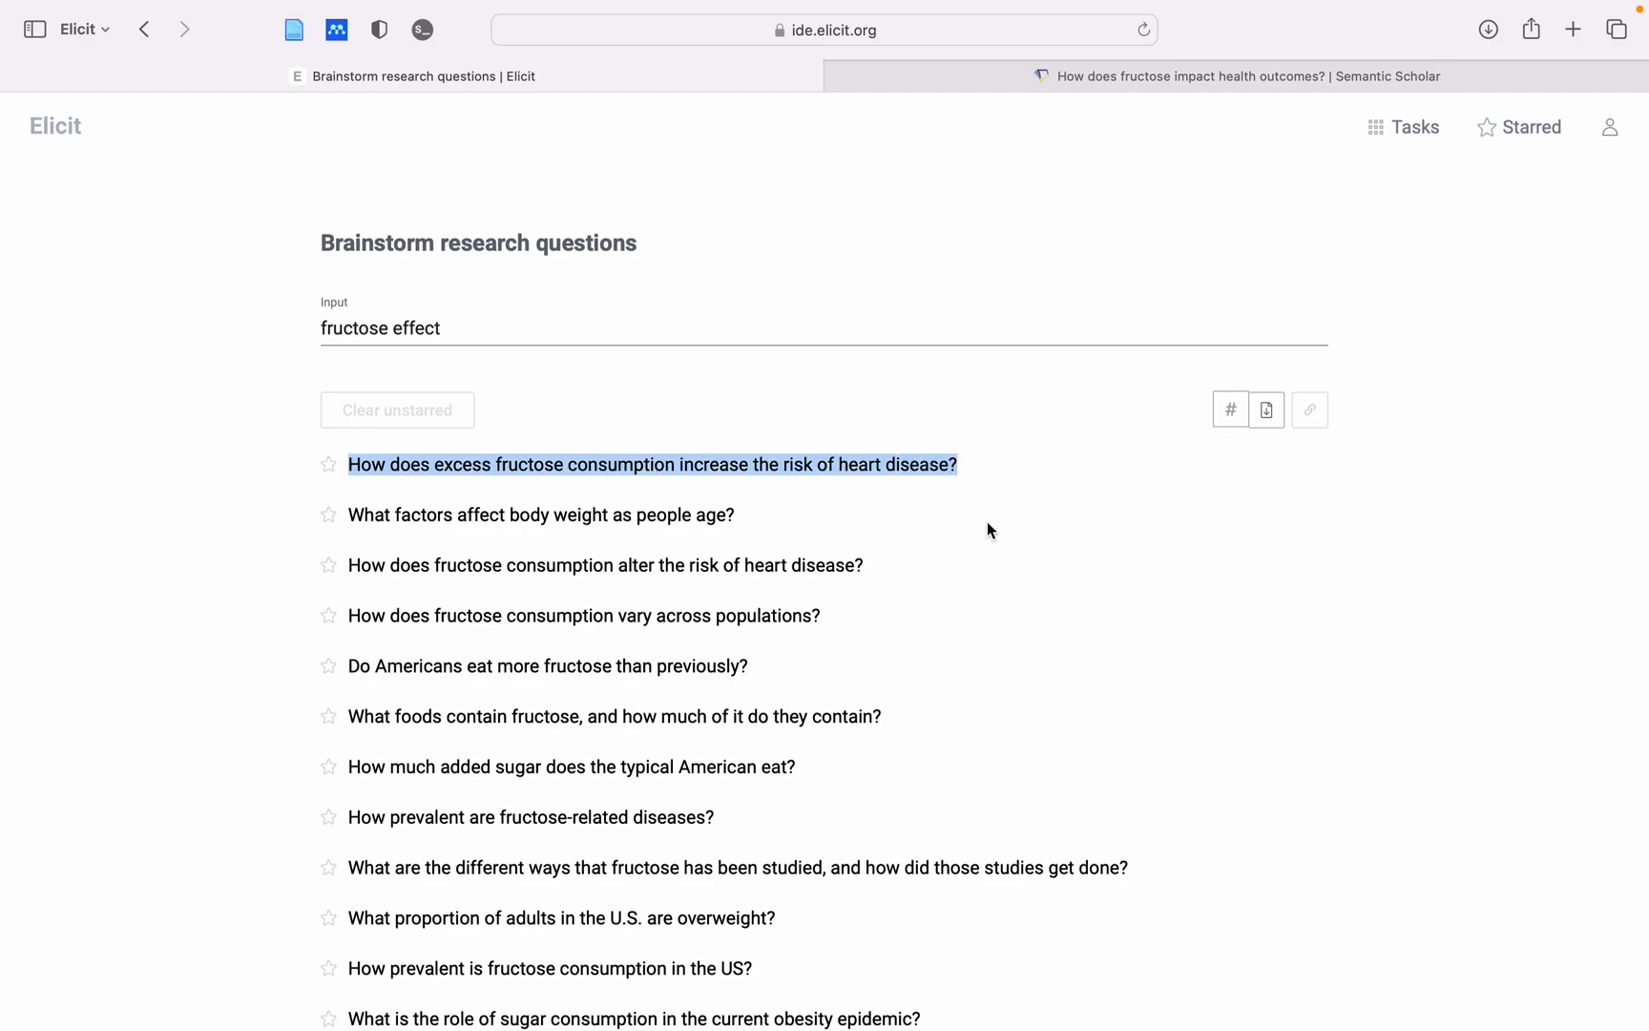
In the literature review task, enter the copied heart-disease question, brainstorm related questions for it, and search papers with the original question
{"action": "left_click", "coordinate": [1411, 133]}
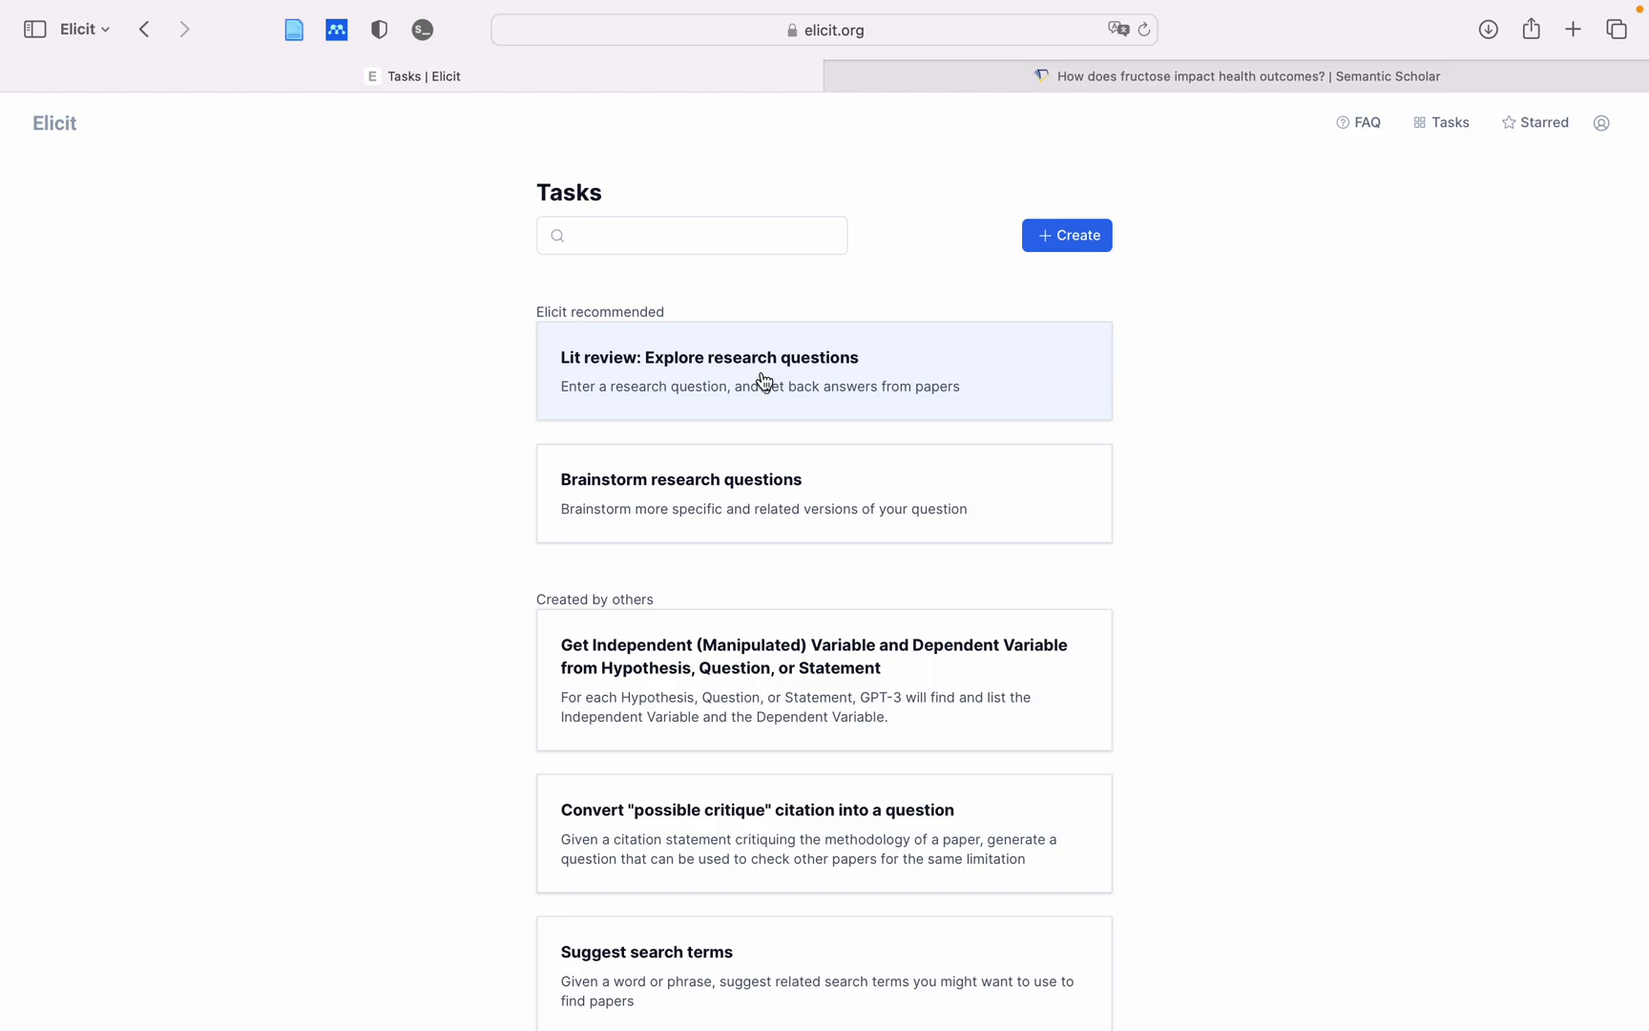
{"action": "left_click", "coordinate": [856, 394]}
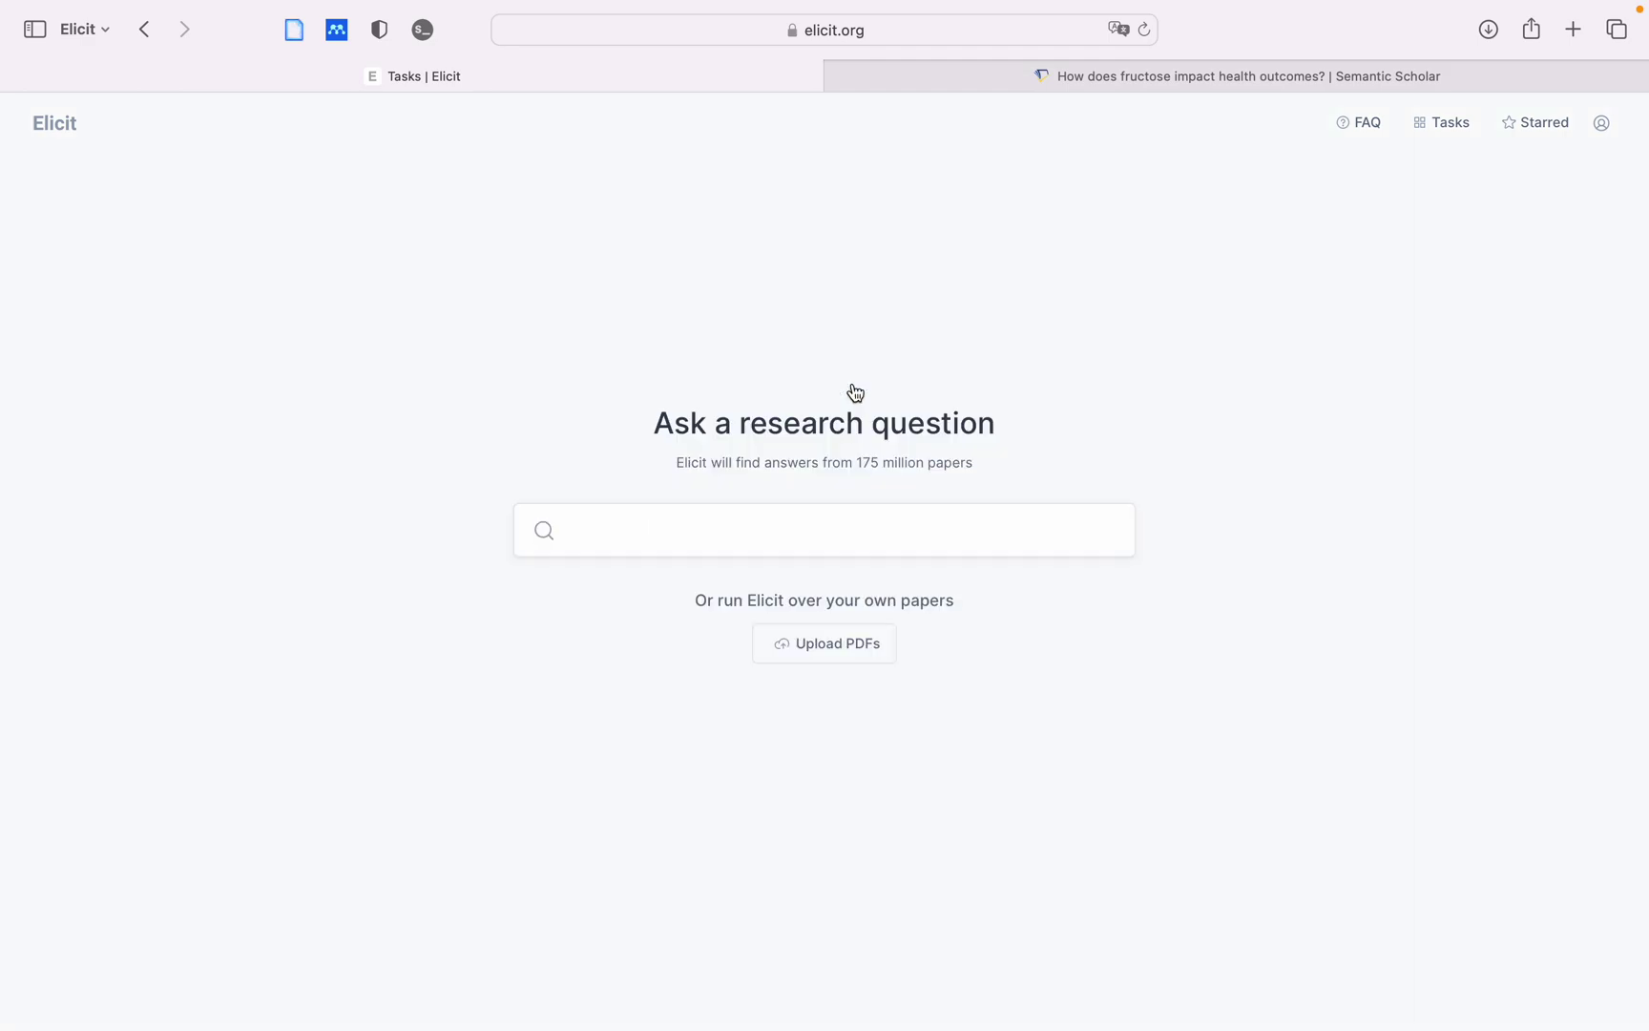
{"action": "left_click", "coordinate": [728, 534]}
{"action": "key", "text": "super+v"}
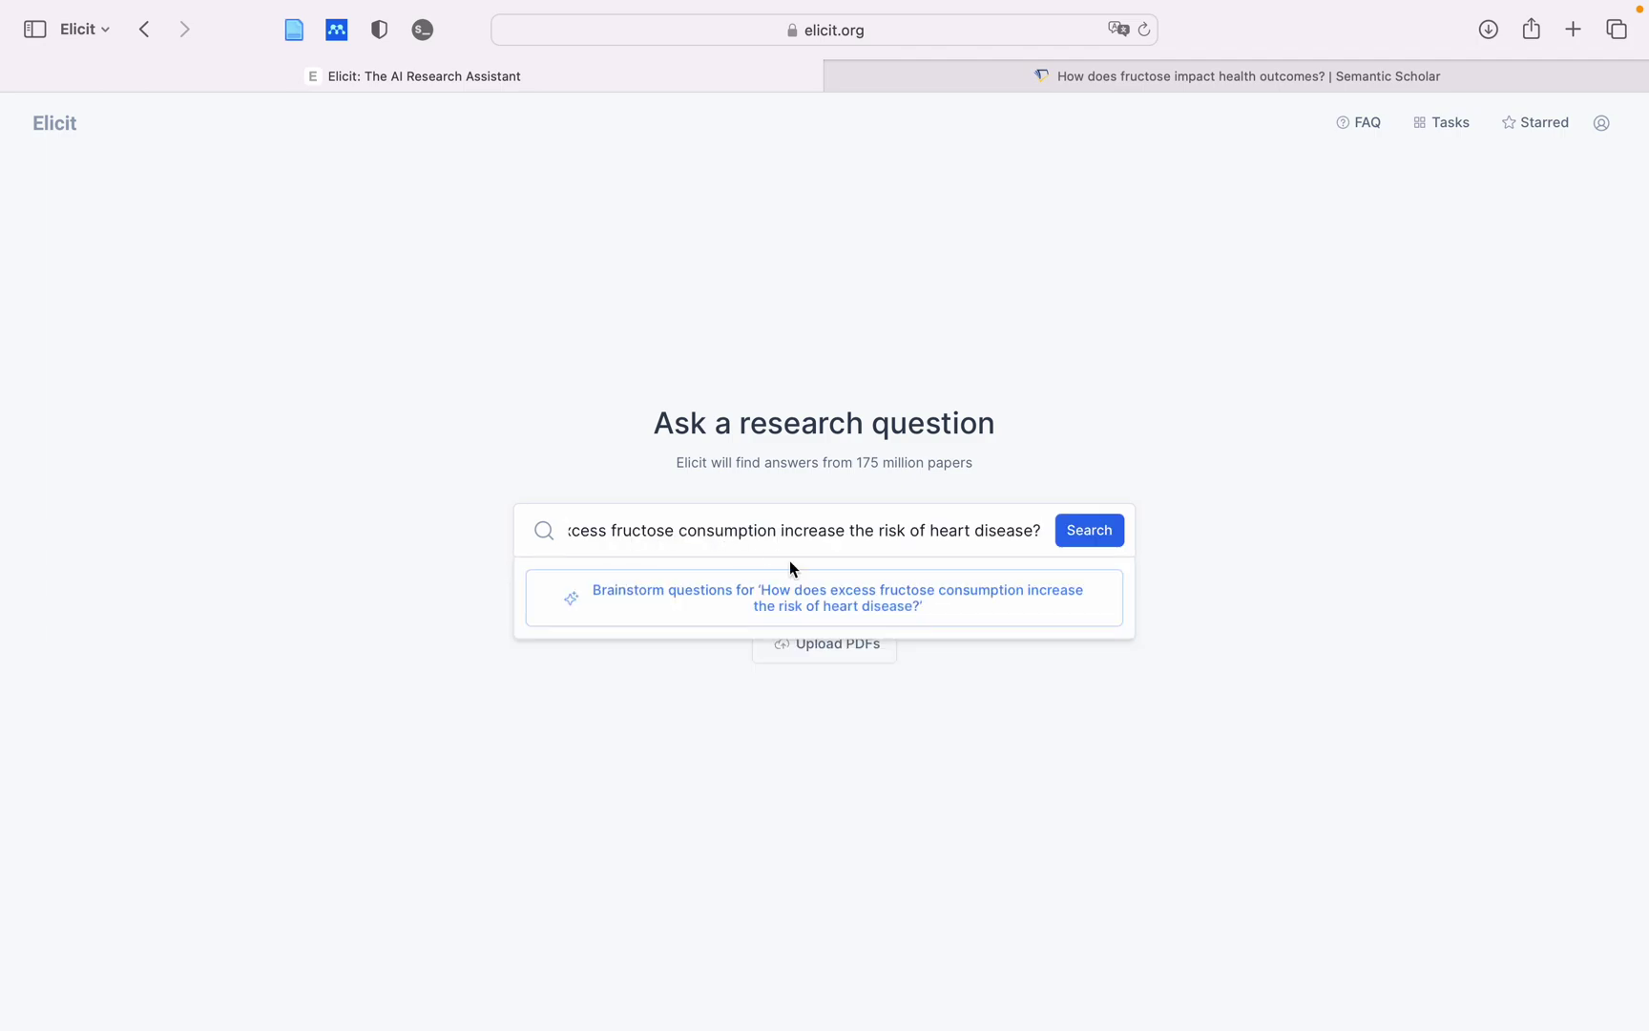
{"action": "left_click", "coordinate": [903, 611]}
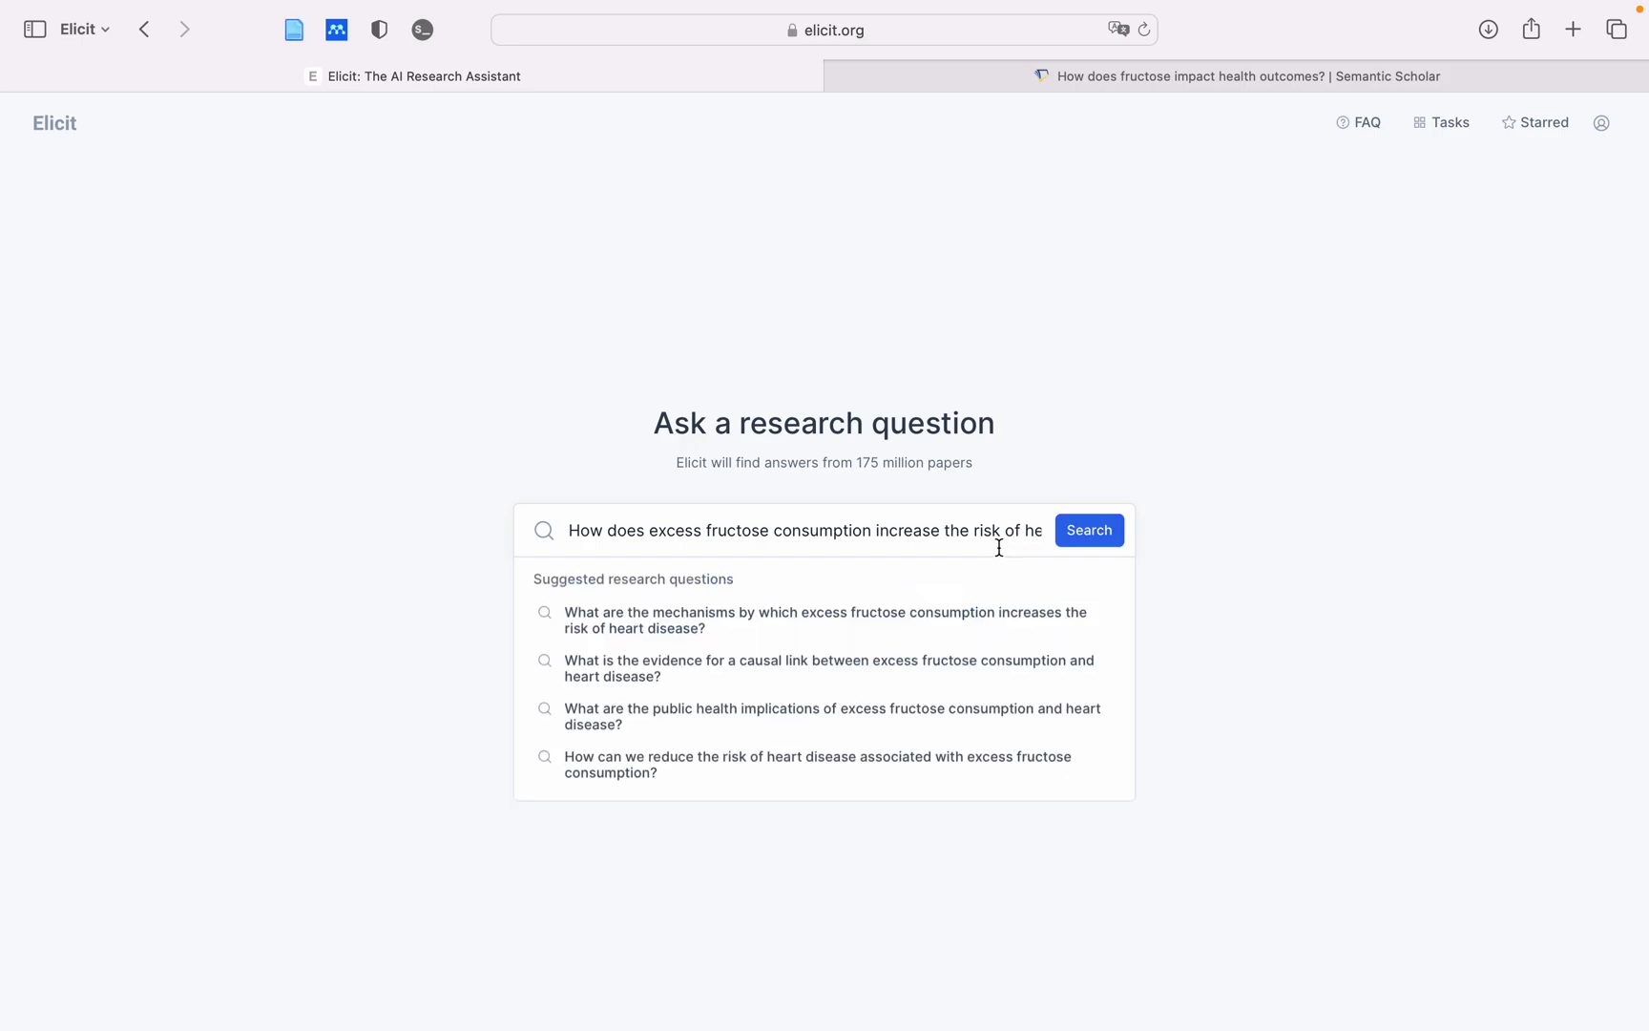
{"action": "left_click", "coordinate": [1106, 533]}
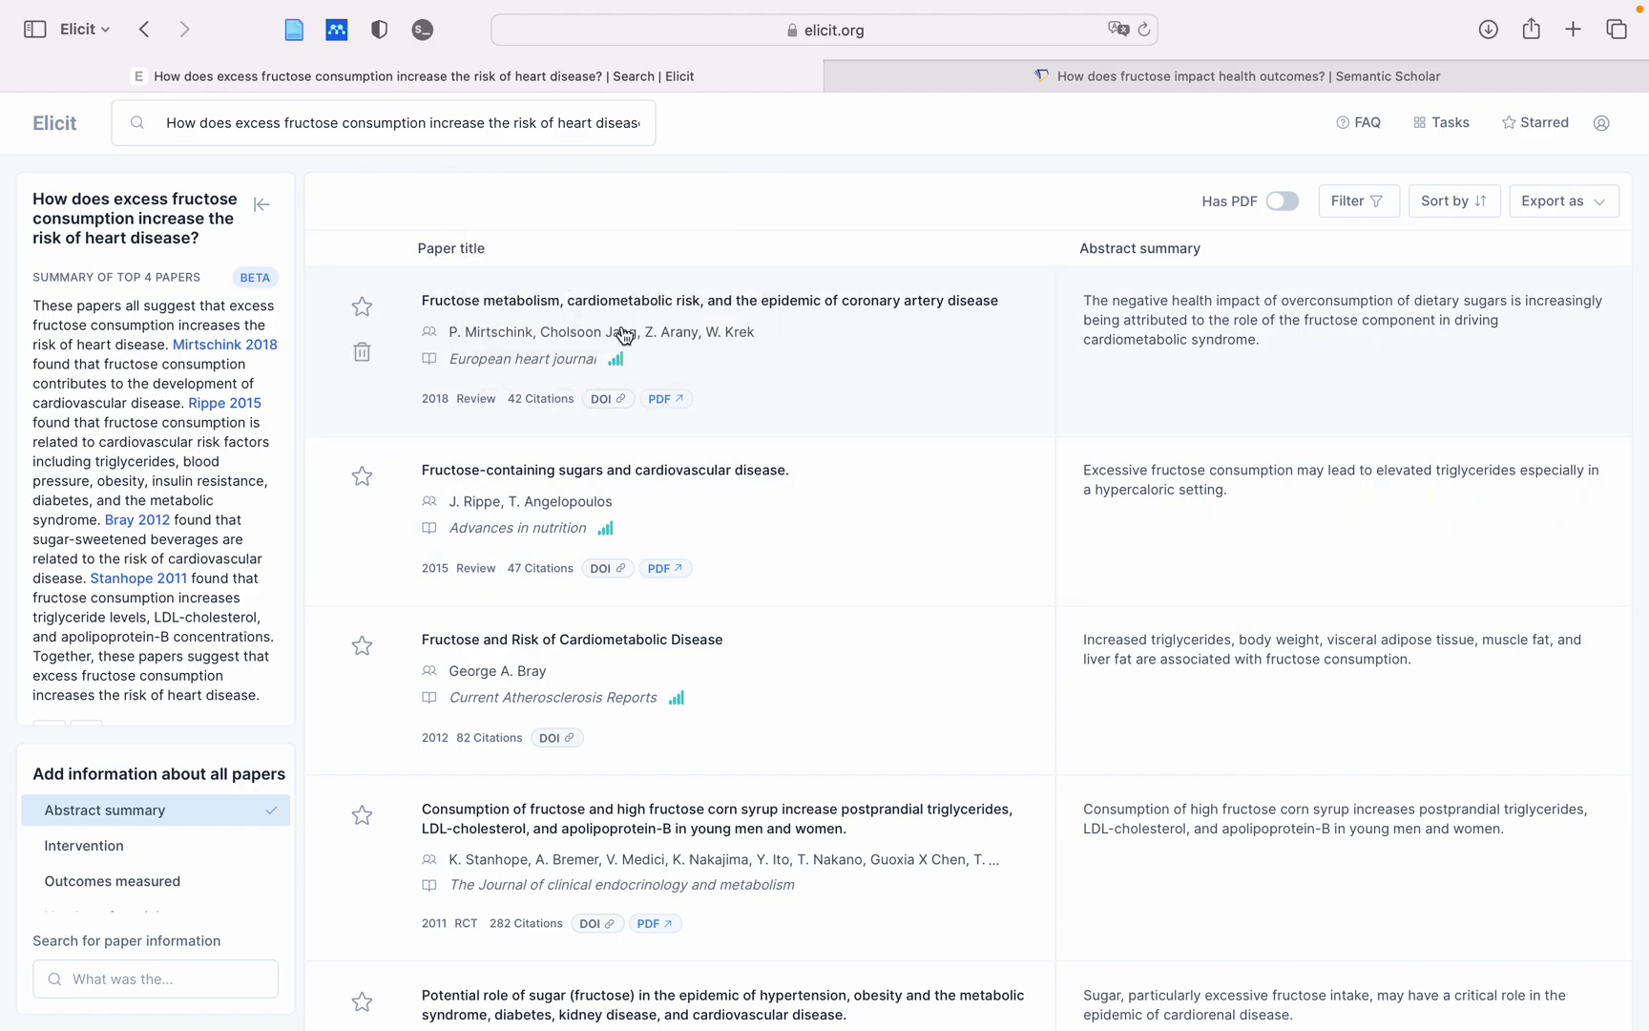
View the details of the first paper in the results, switch reader view on and off, and close the details
{"action": "left_click", "coordinate": [907, 327]}
{"action": "key", "text": "super+shift+r"}
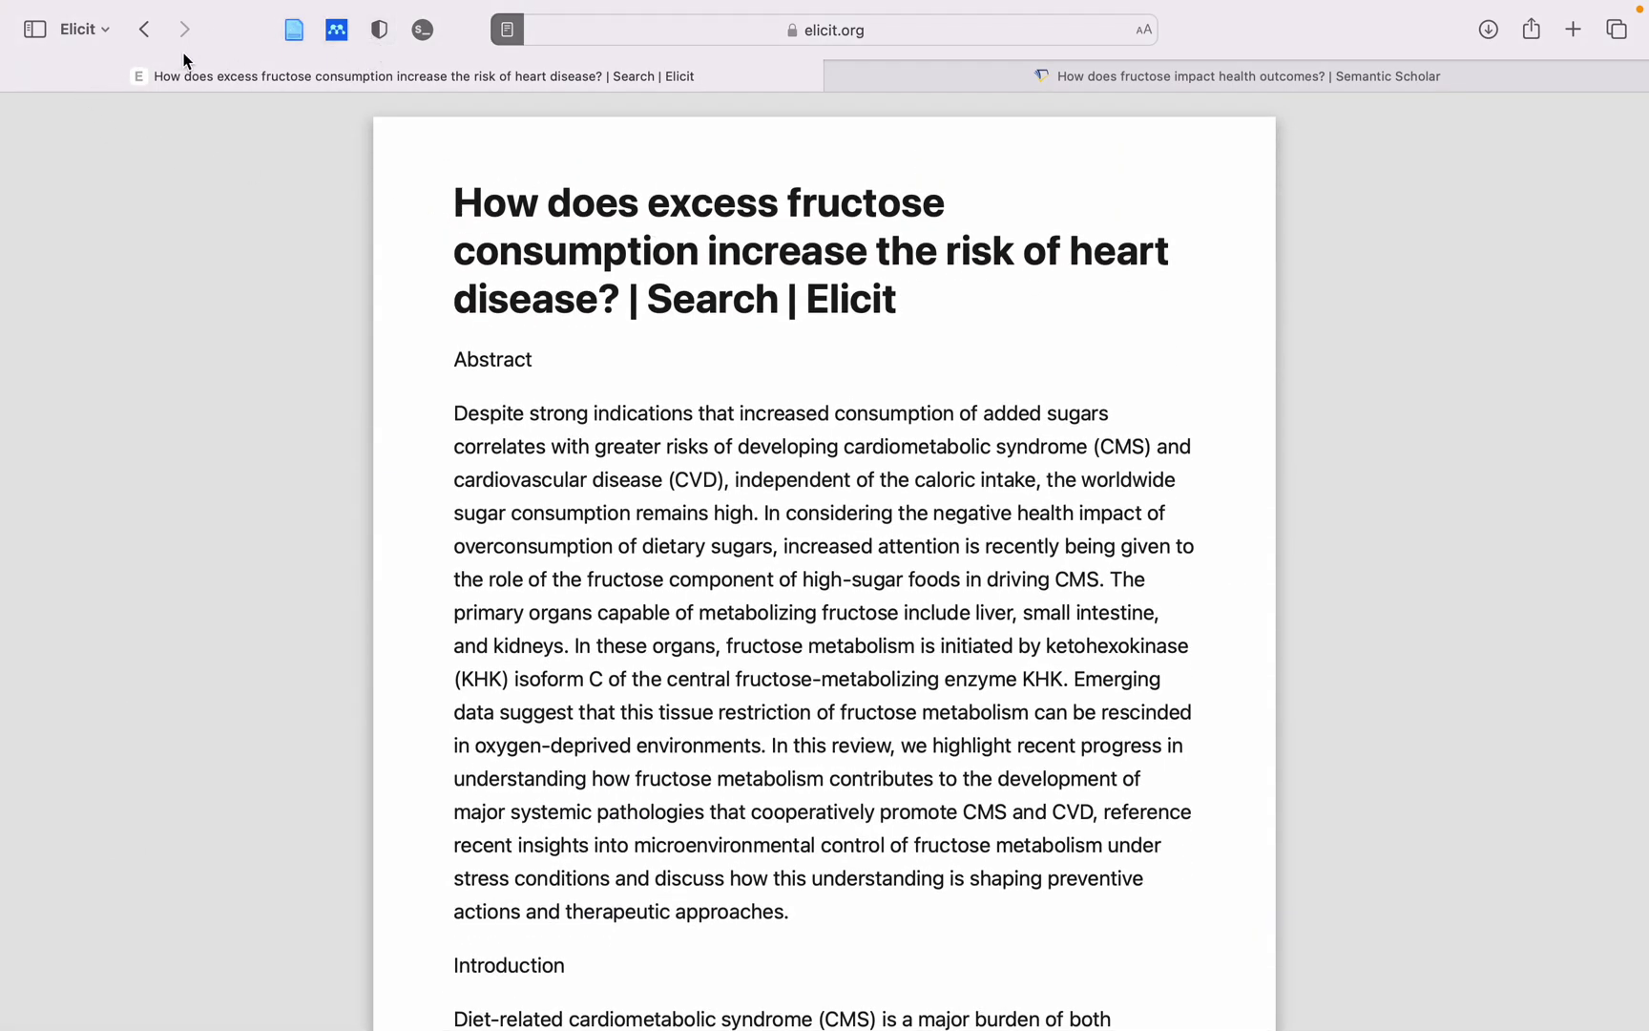
{"action": "key", "text": "super+shift+r"}
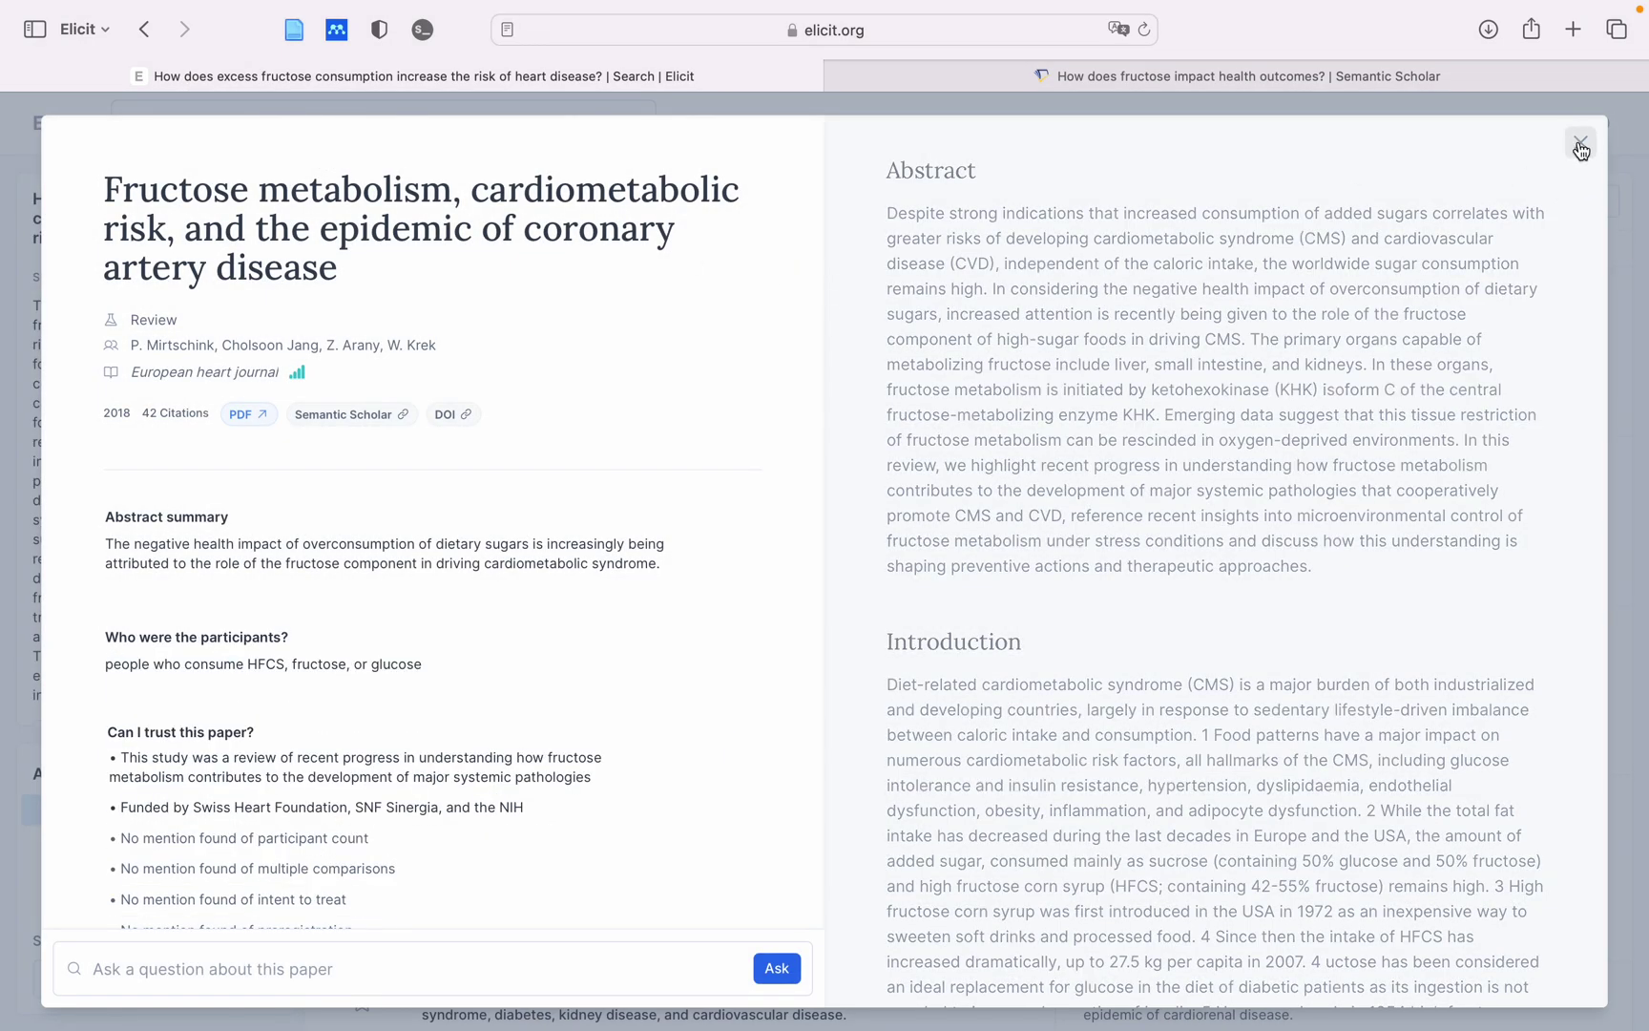
{"action": "left_click", "coordinate": [1581, 146]}
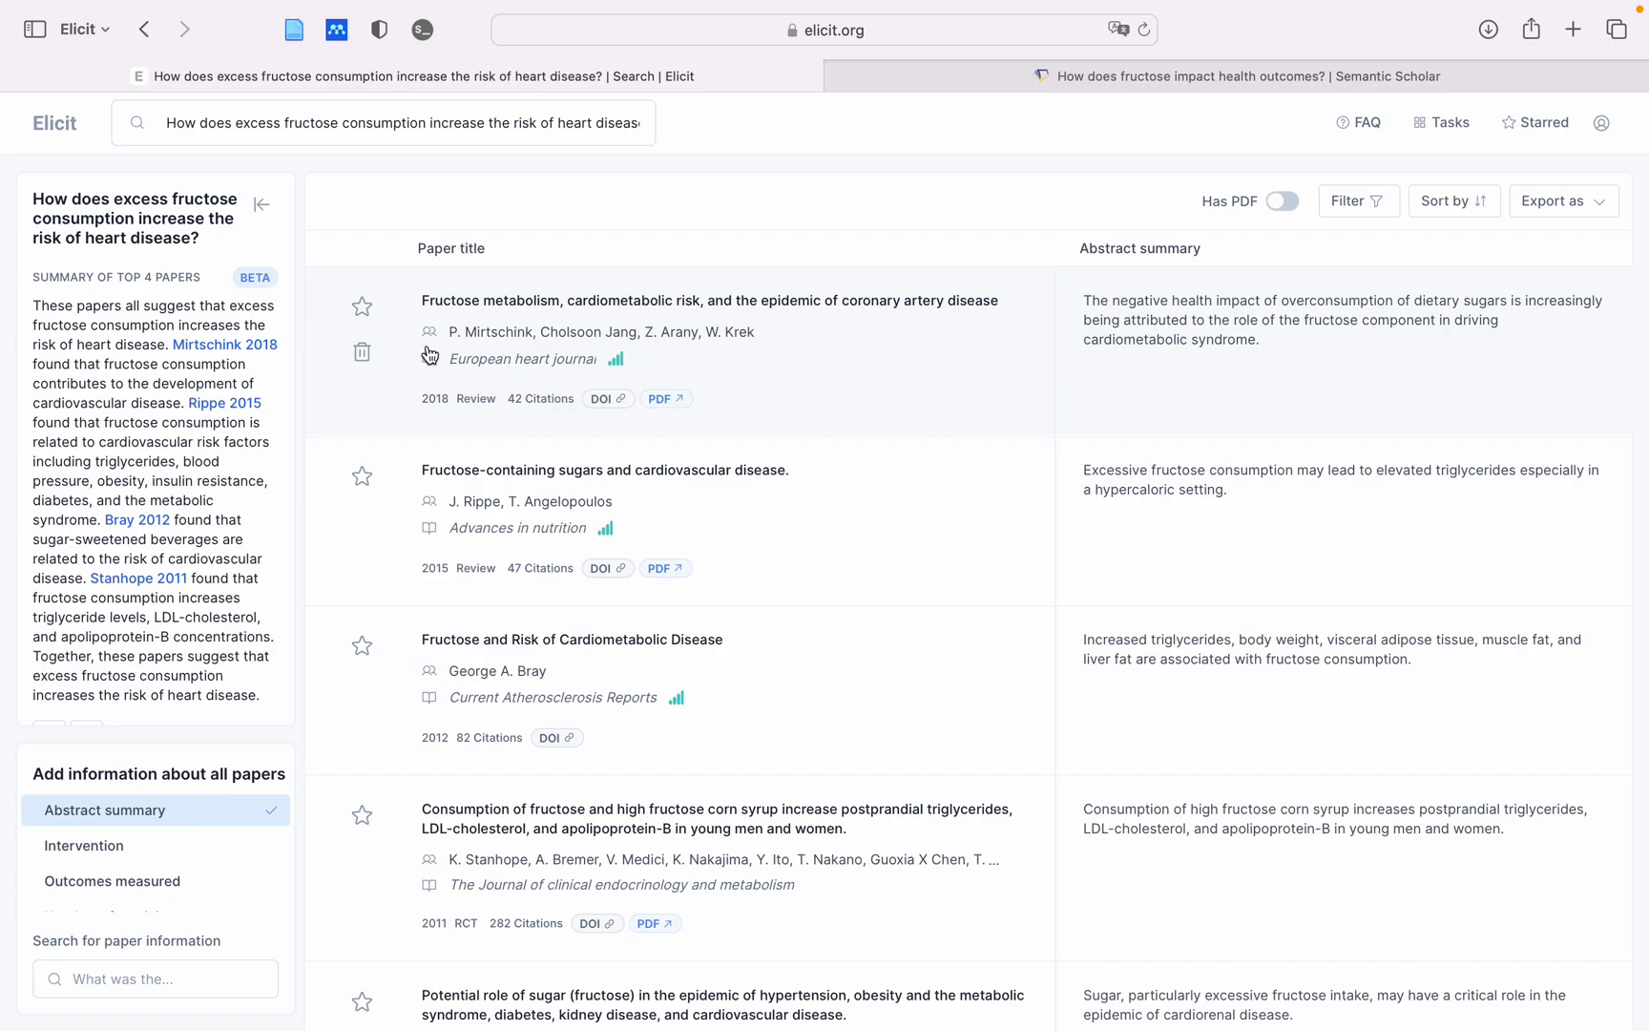
Look through the full text of "Fructose metabolism, cardiometabolic risk, and the epidemic of coronary artery disease" and close the paper
{"action": "left_click", "coordinate": [807, 363]}
{"action": "scroll", "coordinate": [1100, 413], "scroll_direction": "down", "scroll_amount": 20}
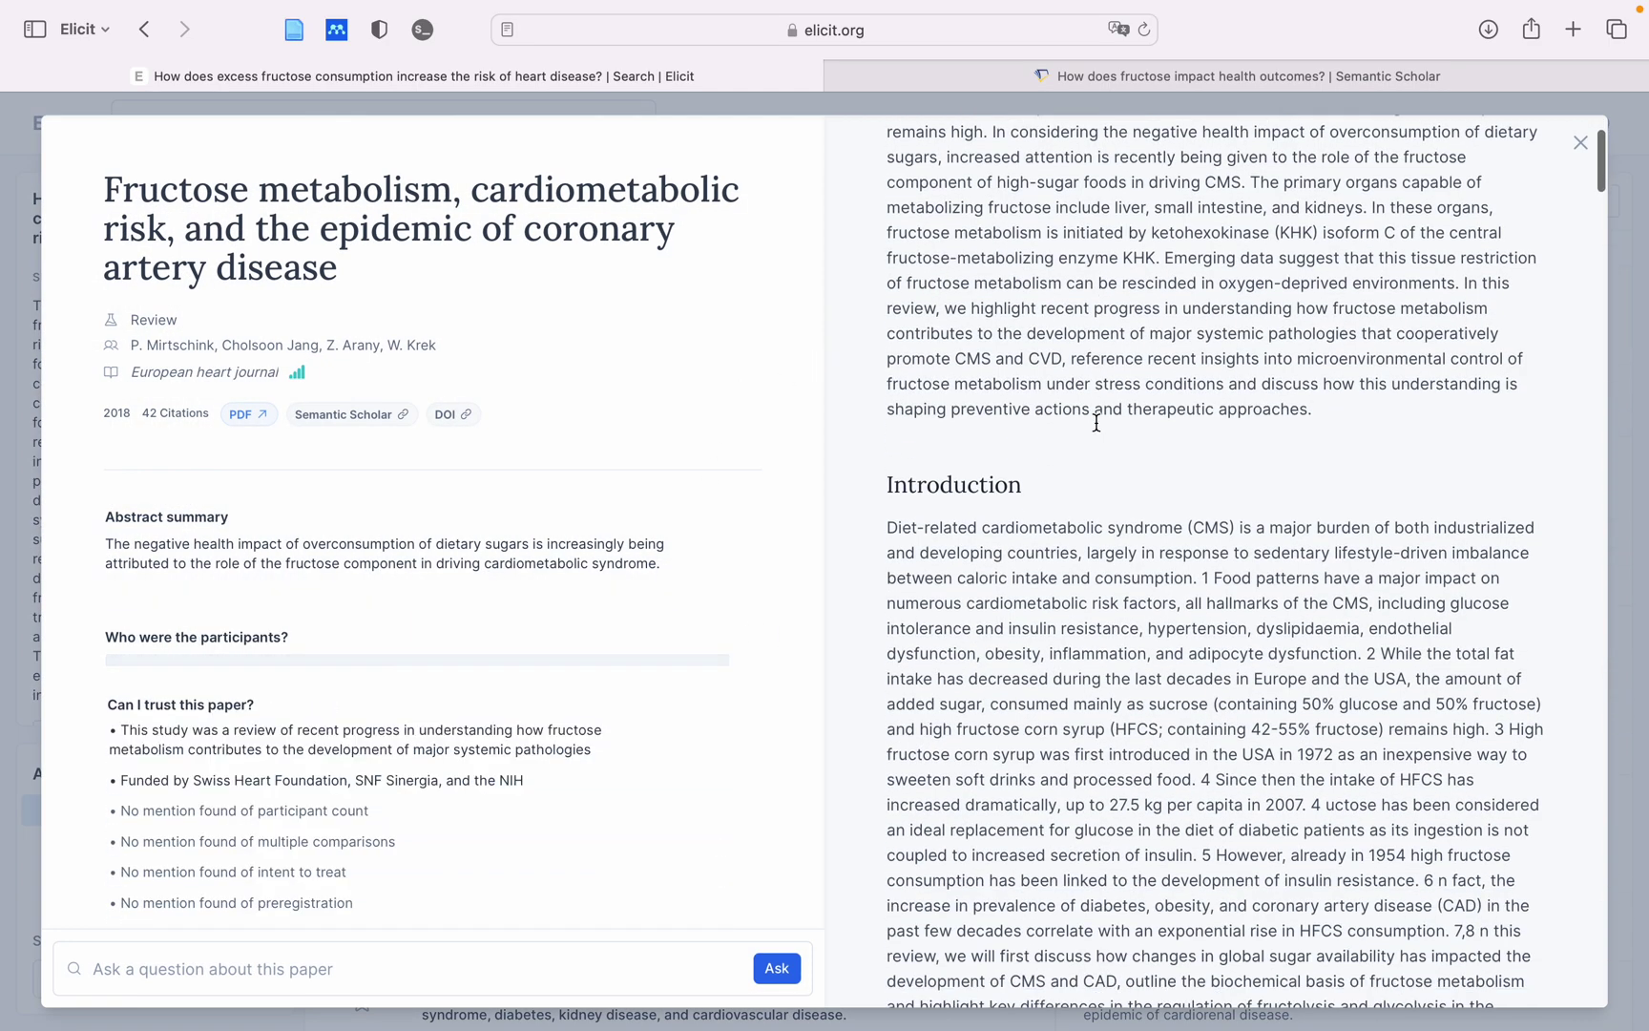
{"action": "scroll", "coordinate": [1094, 425], "scroll_direction": "down", "scroll_amount": 20}
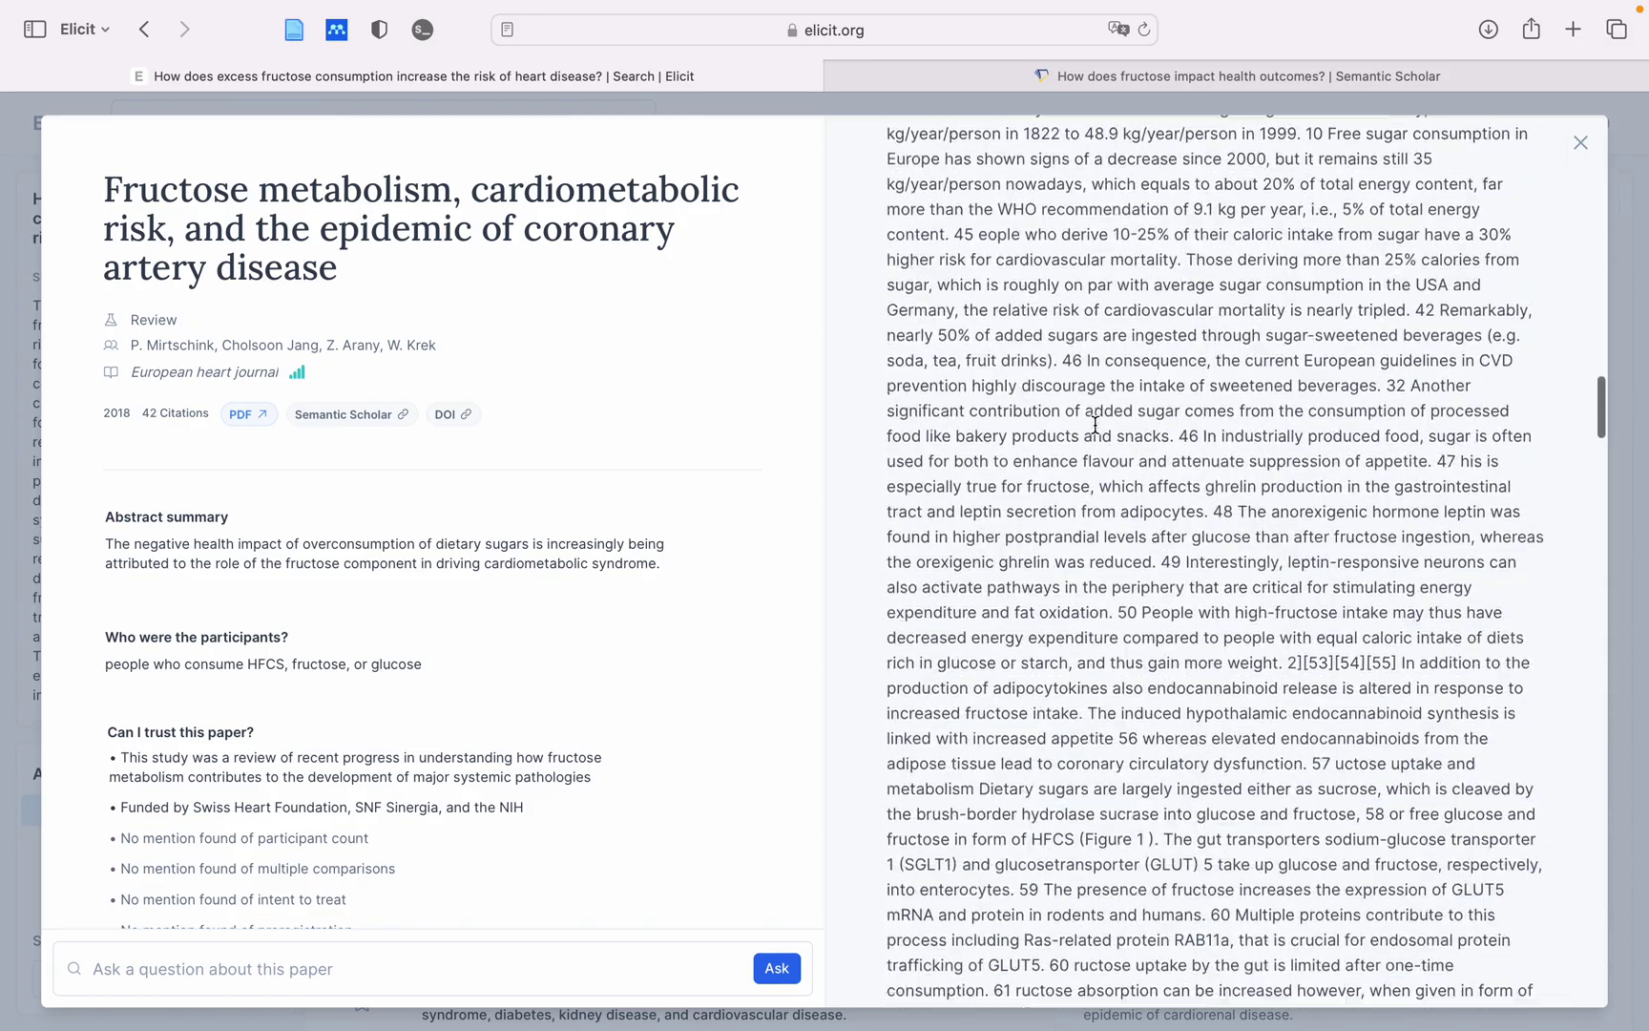
{"action": "scroll", "coordinate": [1096, 426], "scroll_direction": "down", "scroll_amount": 3}
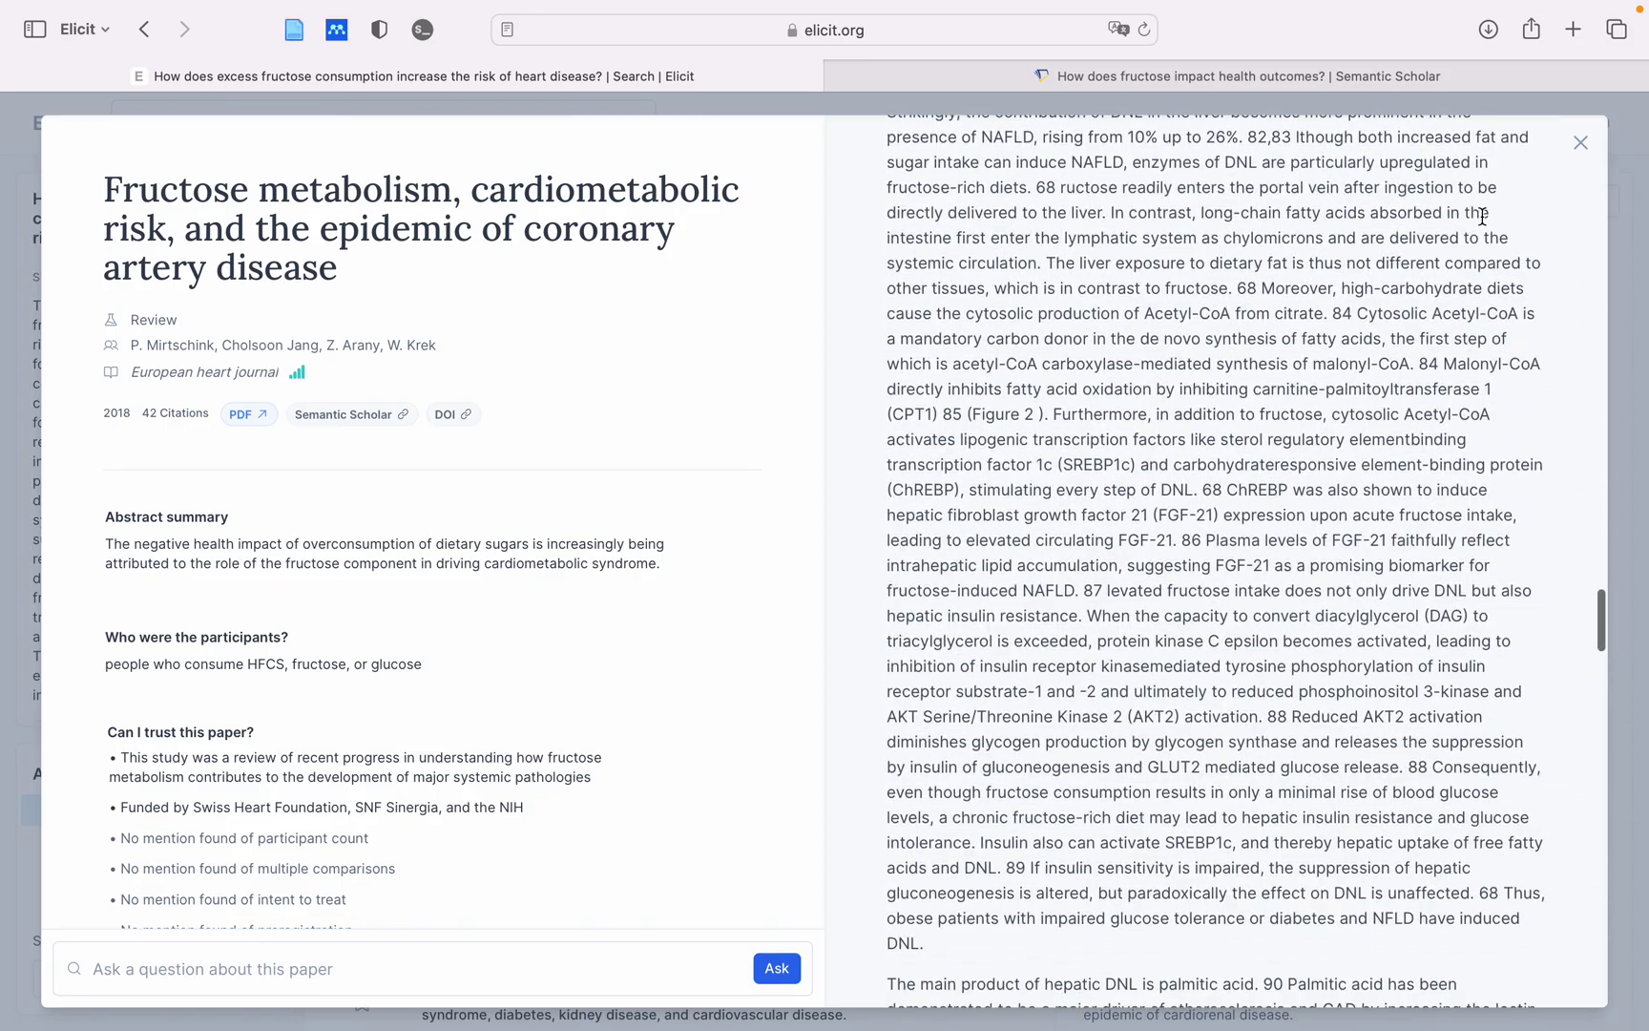
{"action": "left_click", "coordinate": [1573, 147]}
{"action": "scroll", "coordinate": [1580, 162], "scroll_direction": "down", "scroll_amount": 15}
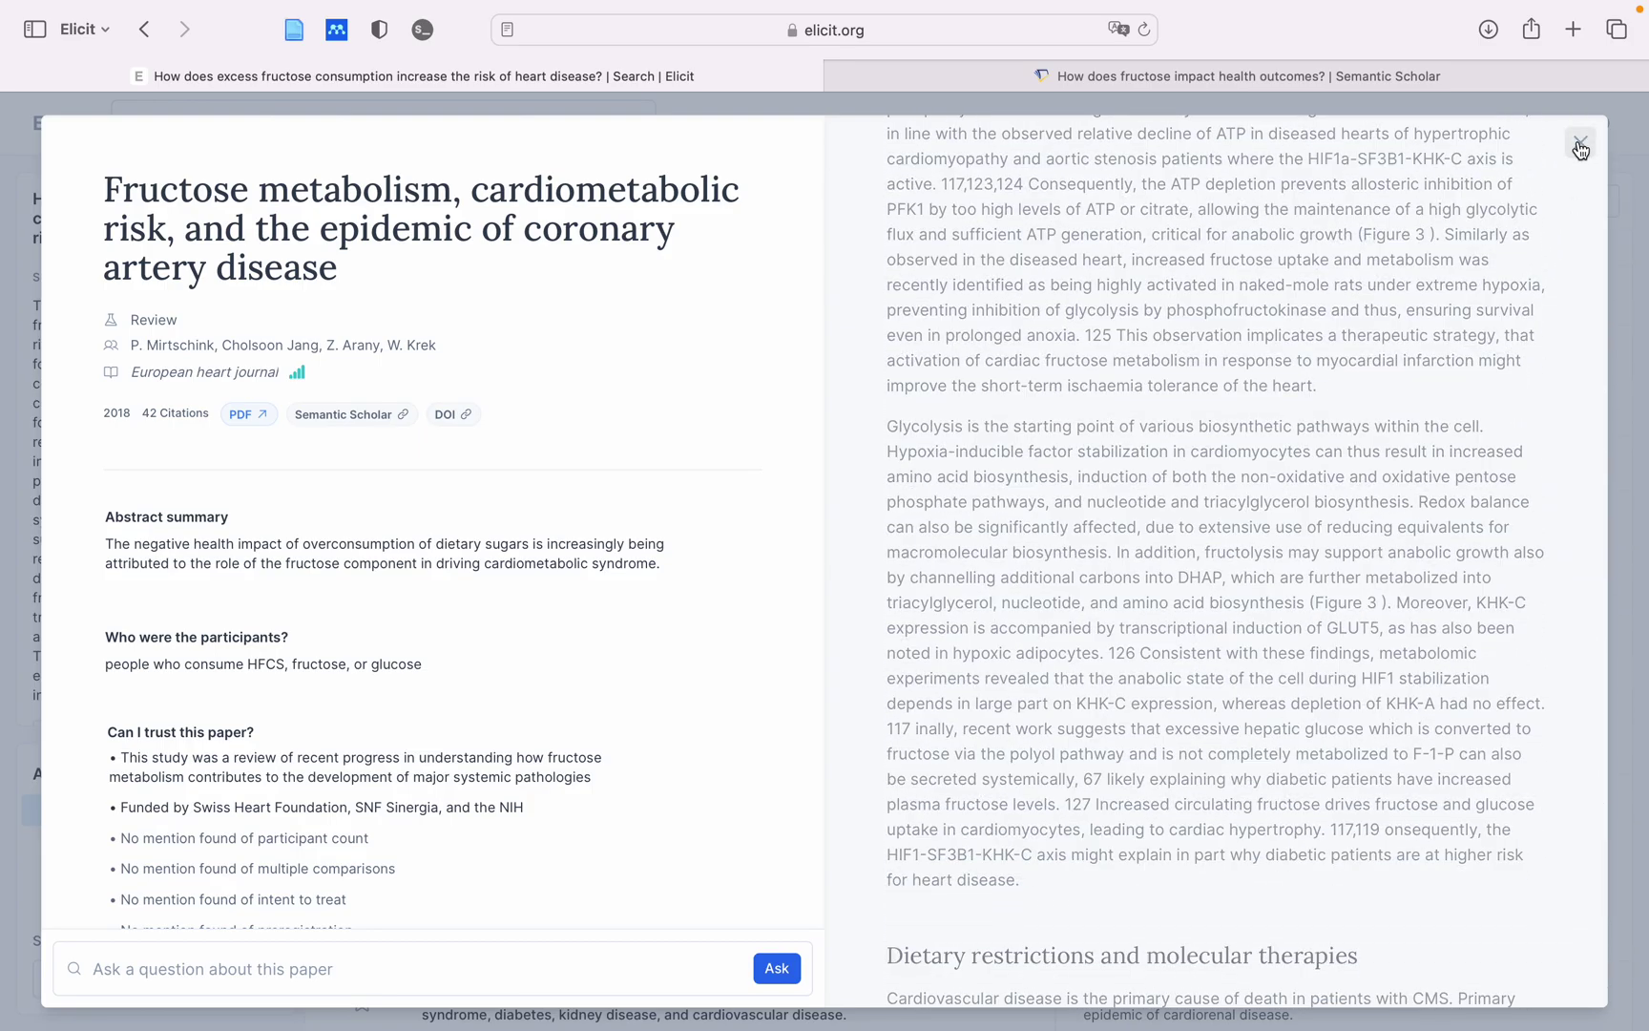
{"action": "left_click", "coordinate": [1581, 145]}
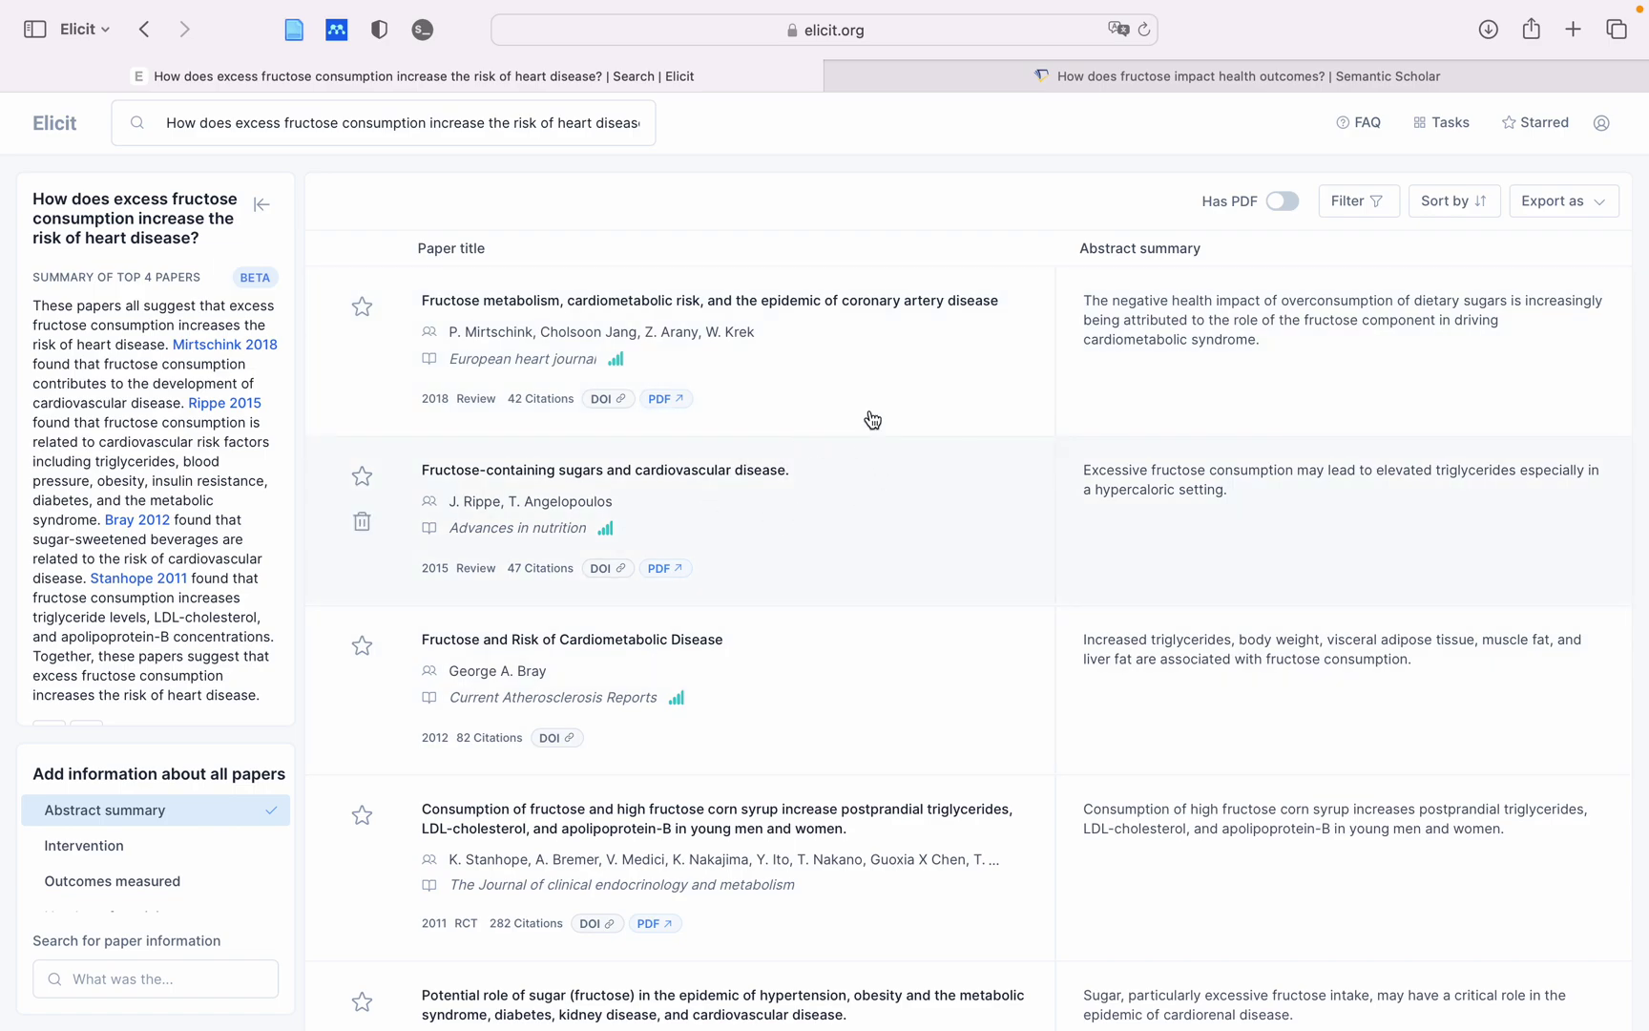
Reopen the first paper, show the source passage of its abstract summary, and review its participants, trustworthiness and critiques sections
{"action": "left_click", "coordinate": [862, 362]}
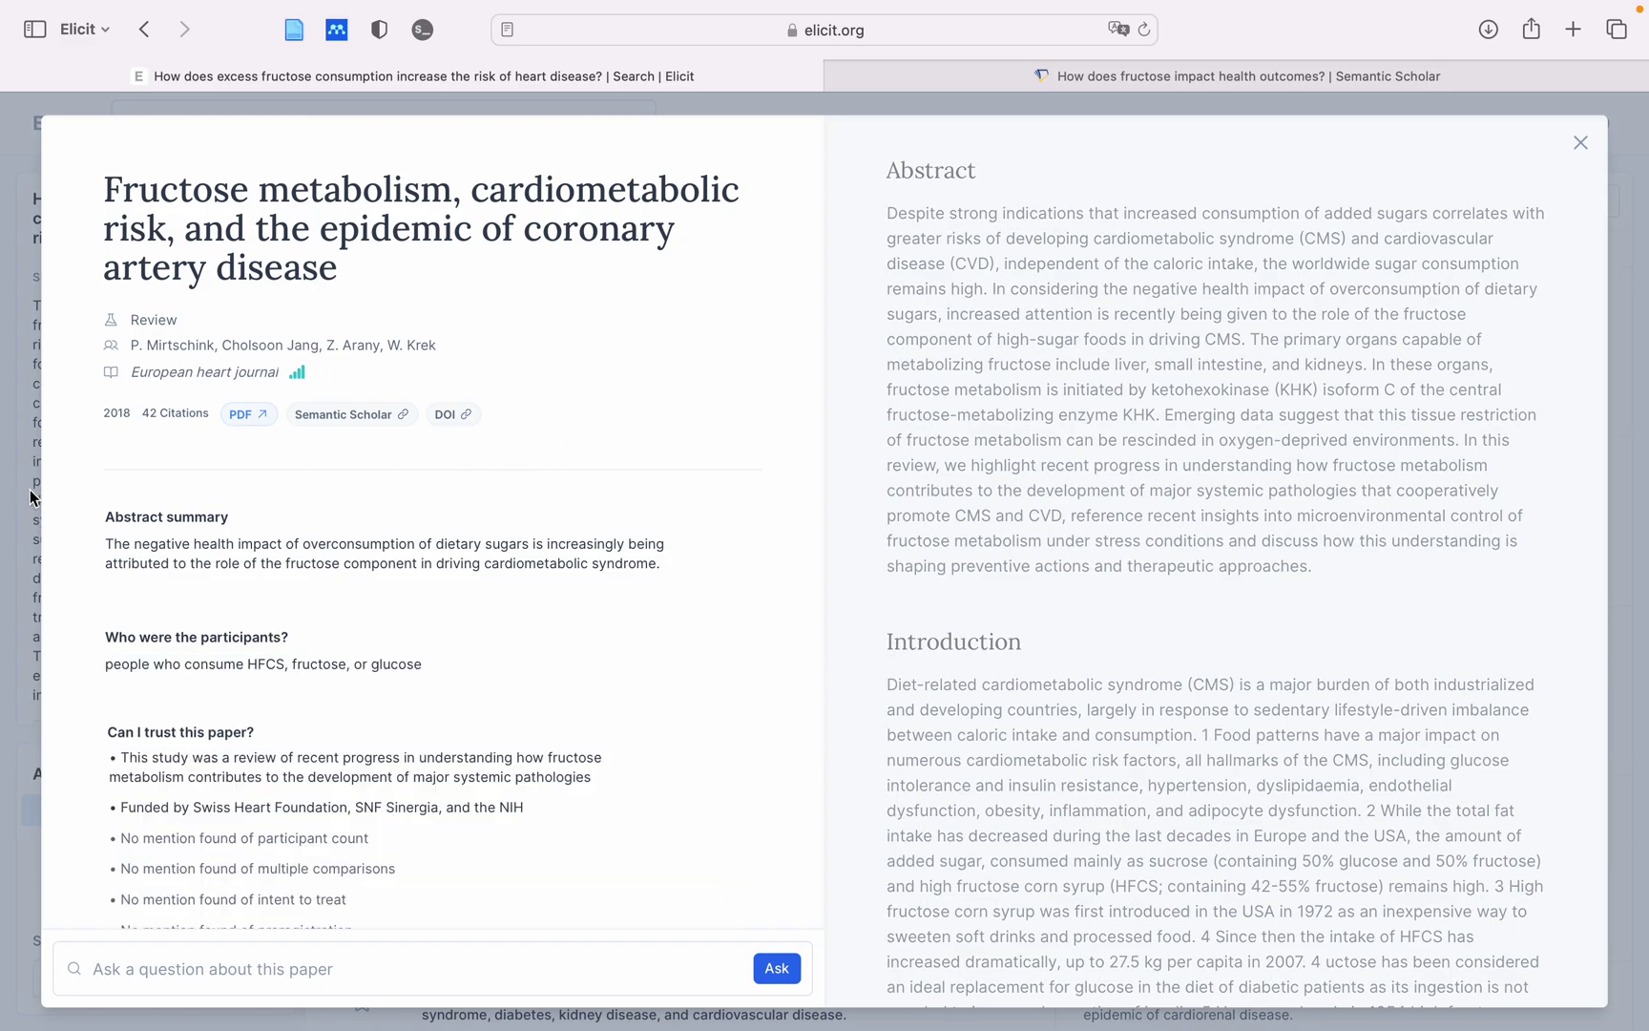
{"action": "mouse_move", "coordinate": [277, 562]}
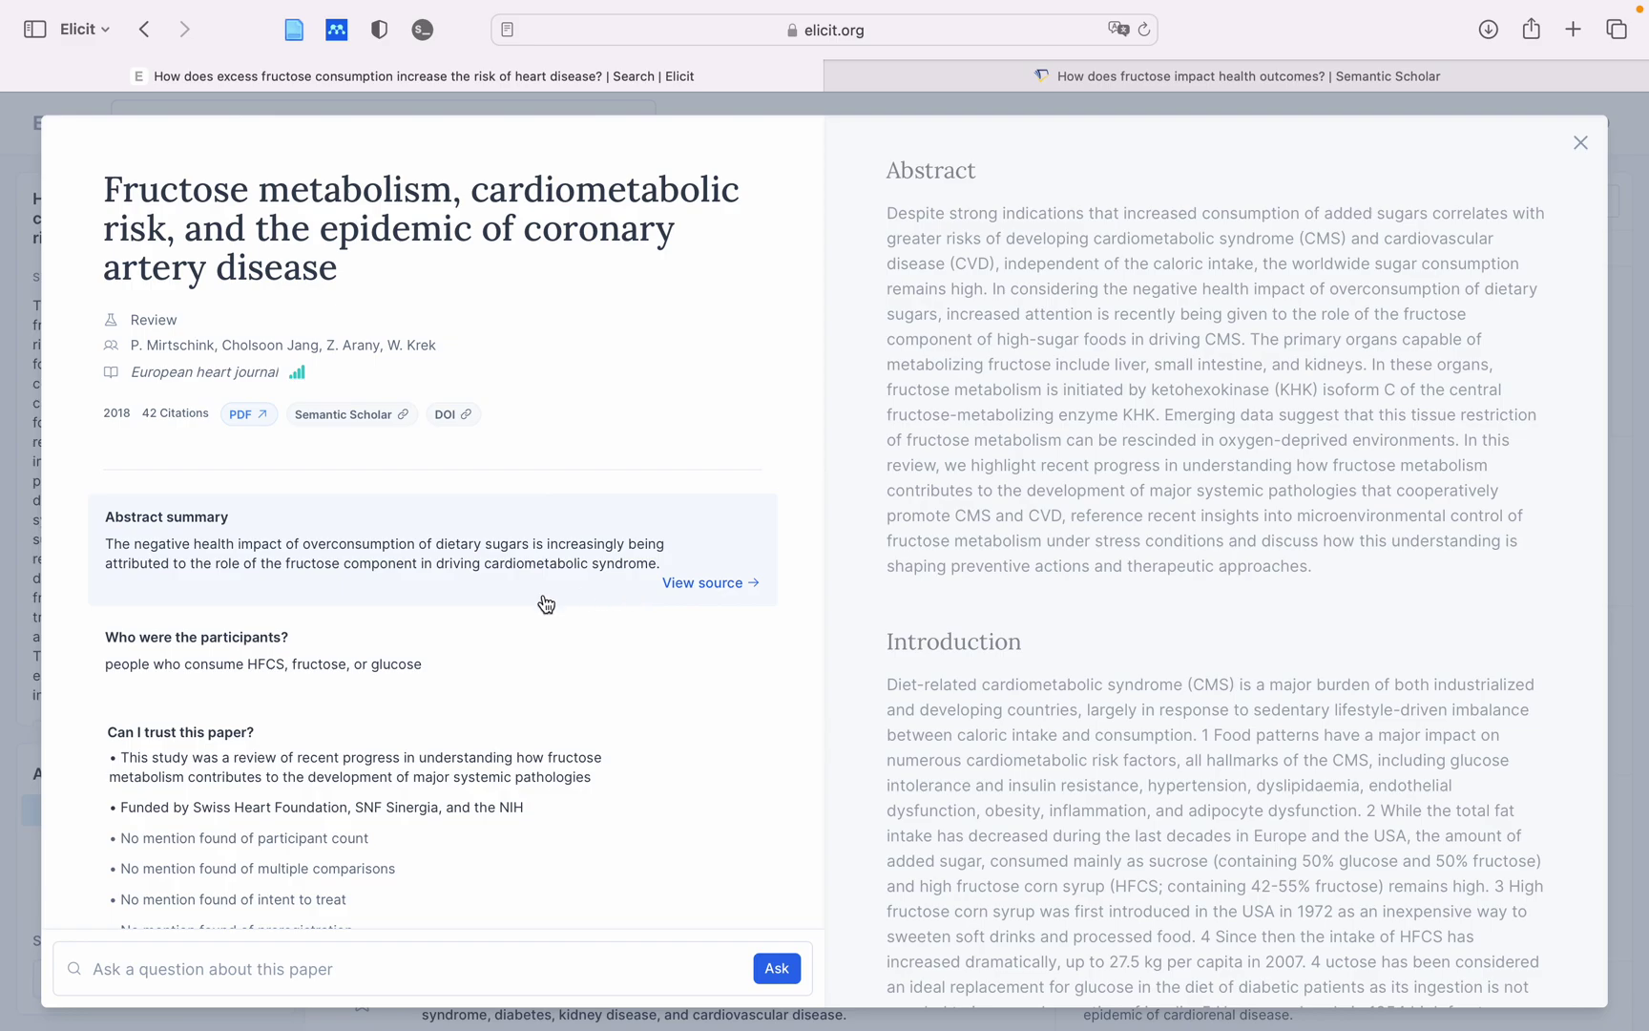
{"action": "left_click", "coordinate": [724, 584]}
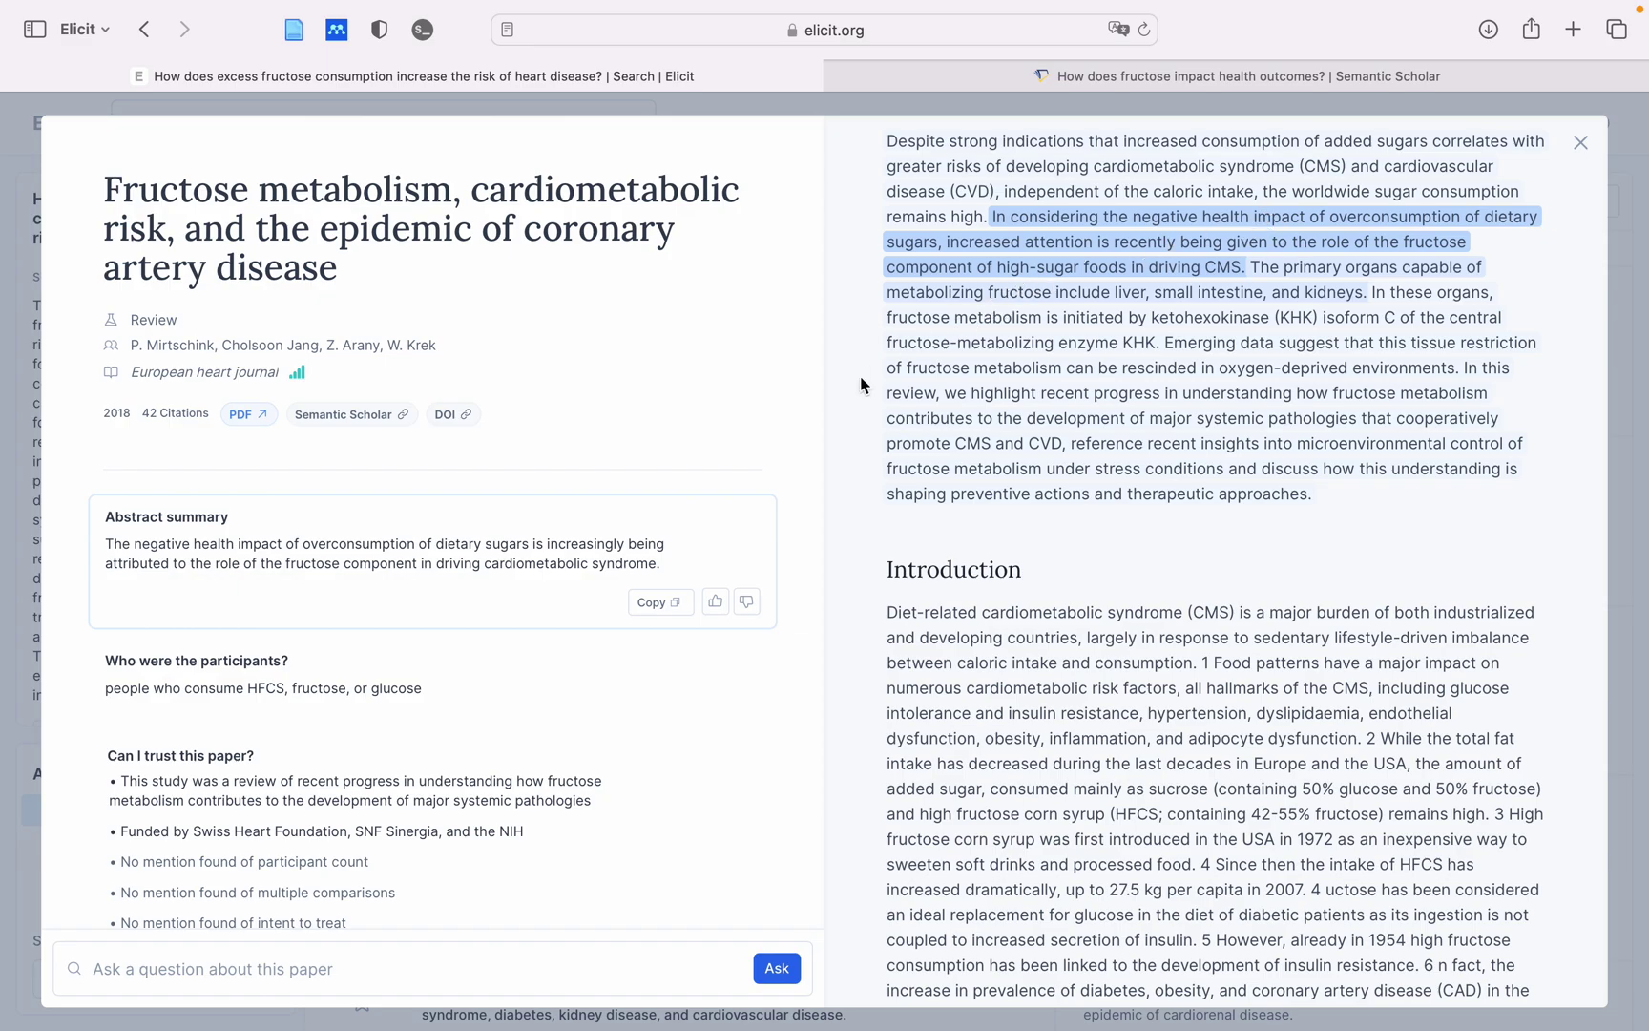
{"action": "mouse_move", "coordinate": [411, 668]}
{"action": "scroll", "coordinate": [492, 668], "scroll_direction": "down", "scroll_amount": 3}
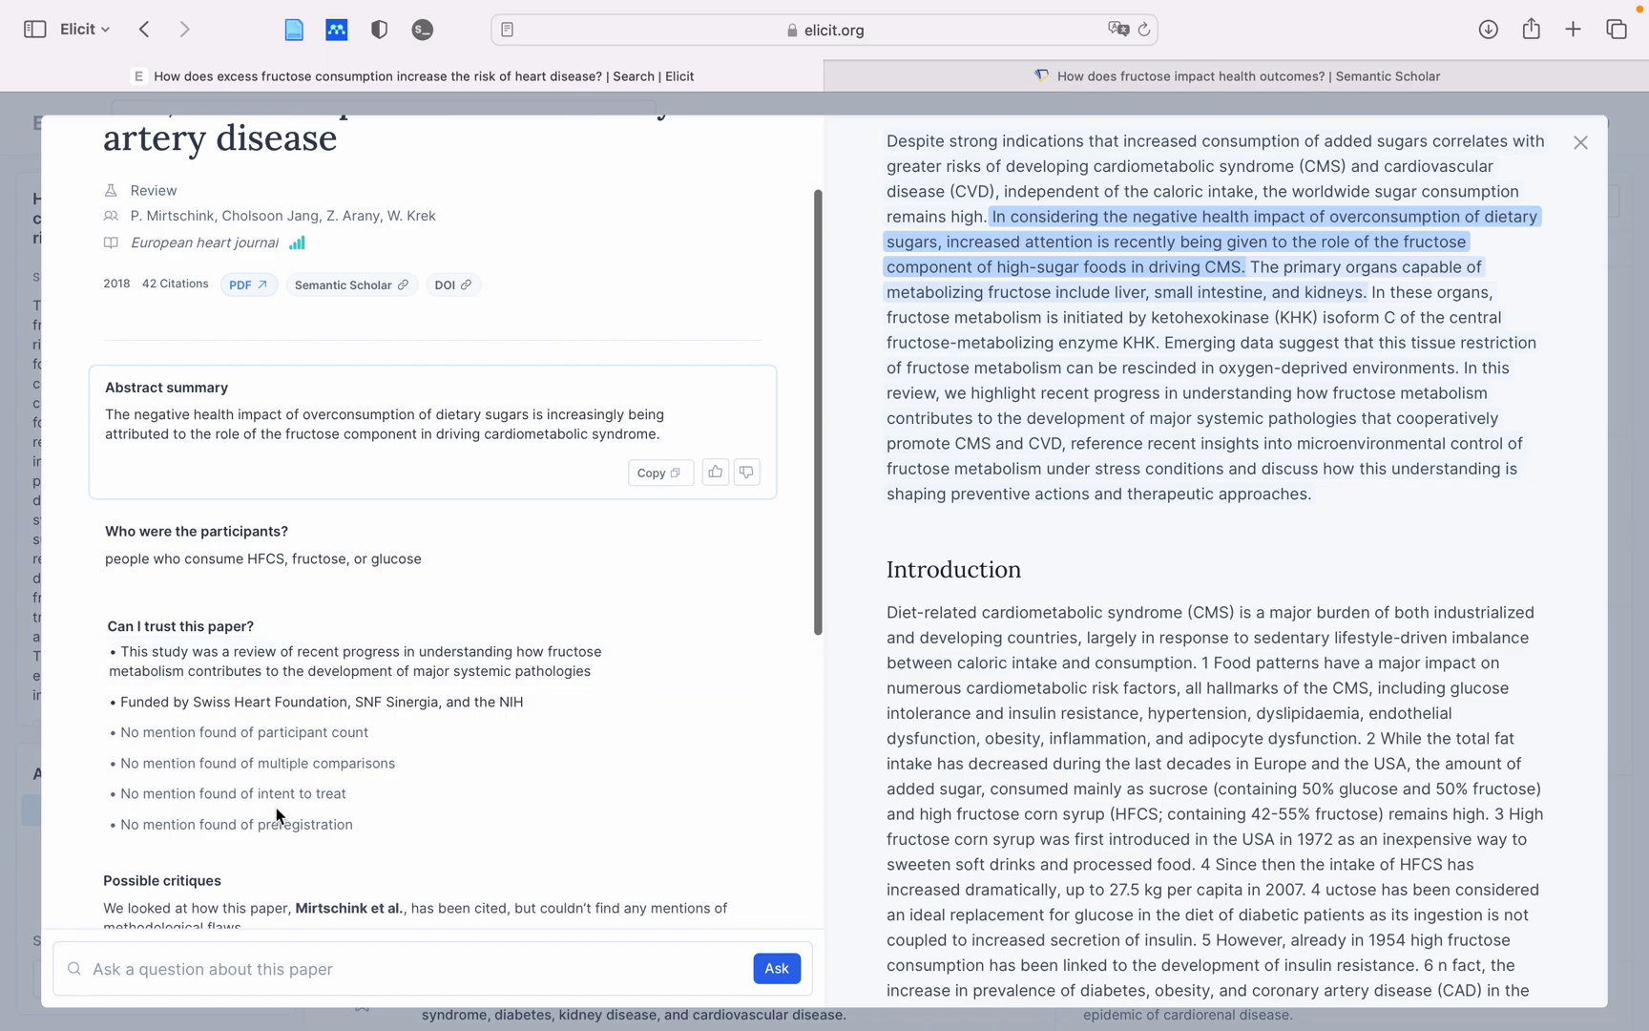
{"action": "scroll", "coordinate": [276, 808], "scroll_direction": "down", "scroll_amount": 3}
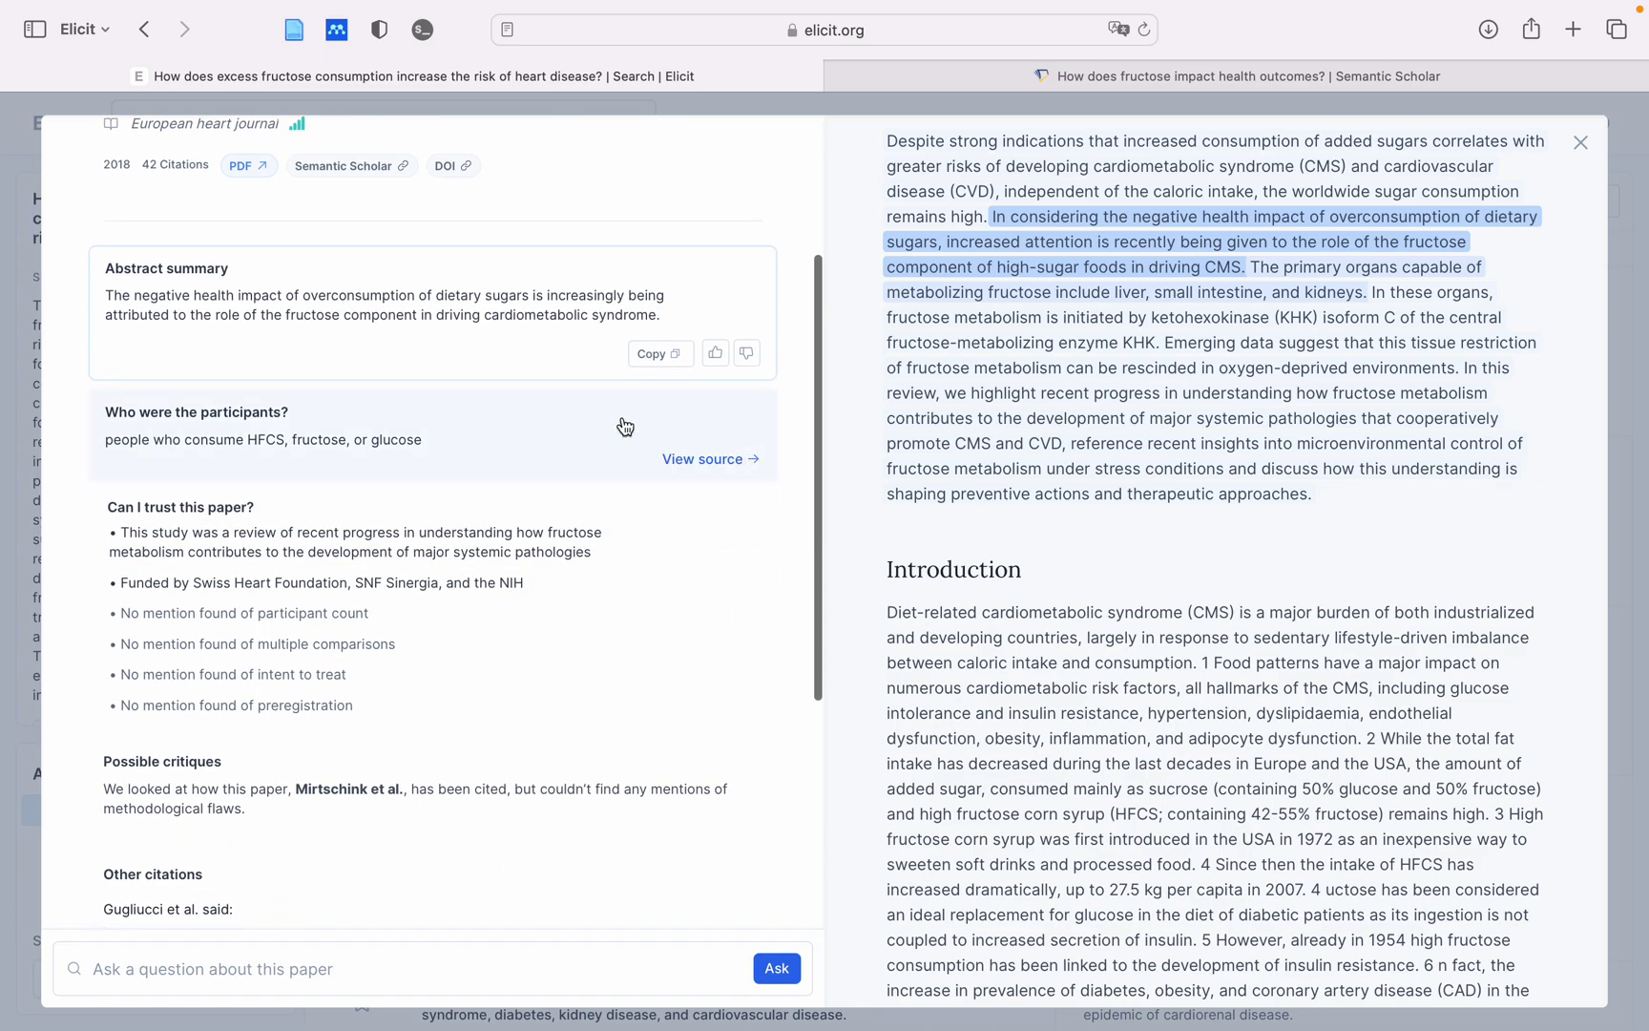
{"action": "scroll", "coordinate": [382, 435], "scroll_direction": "up", "scroll_amount": 6}
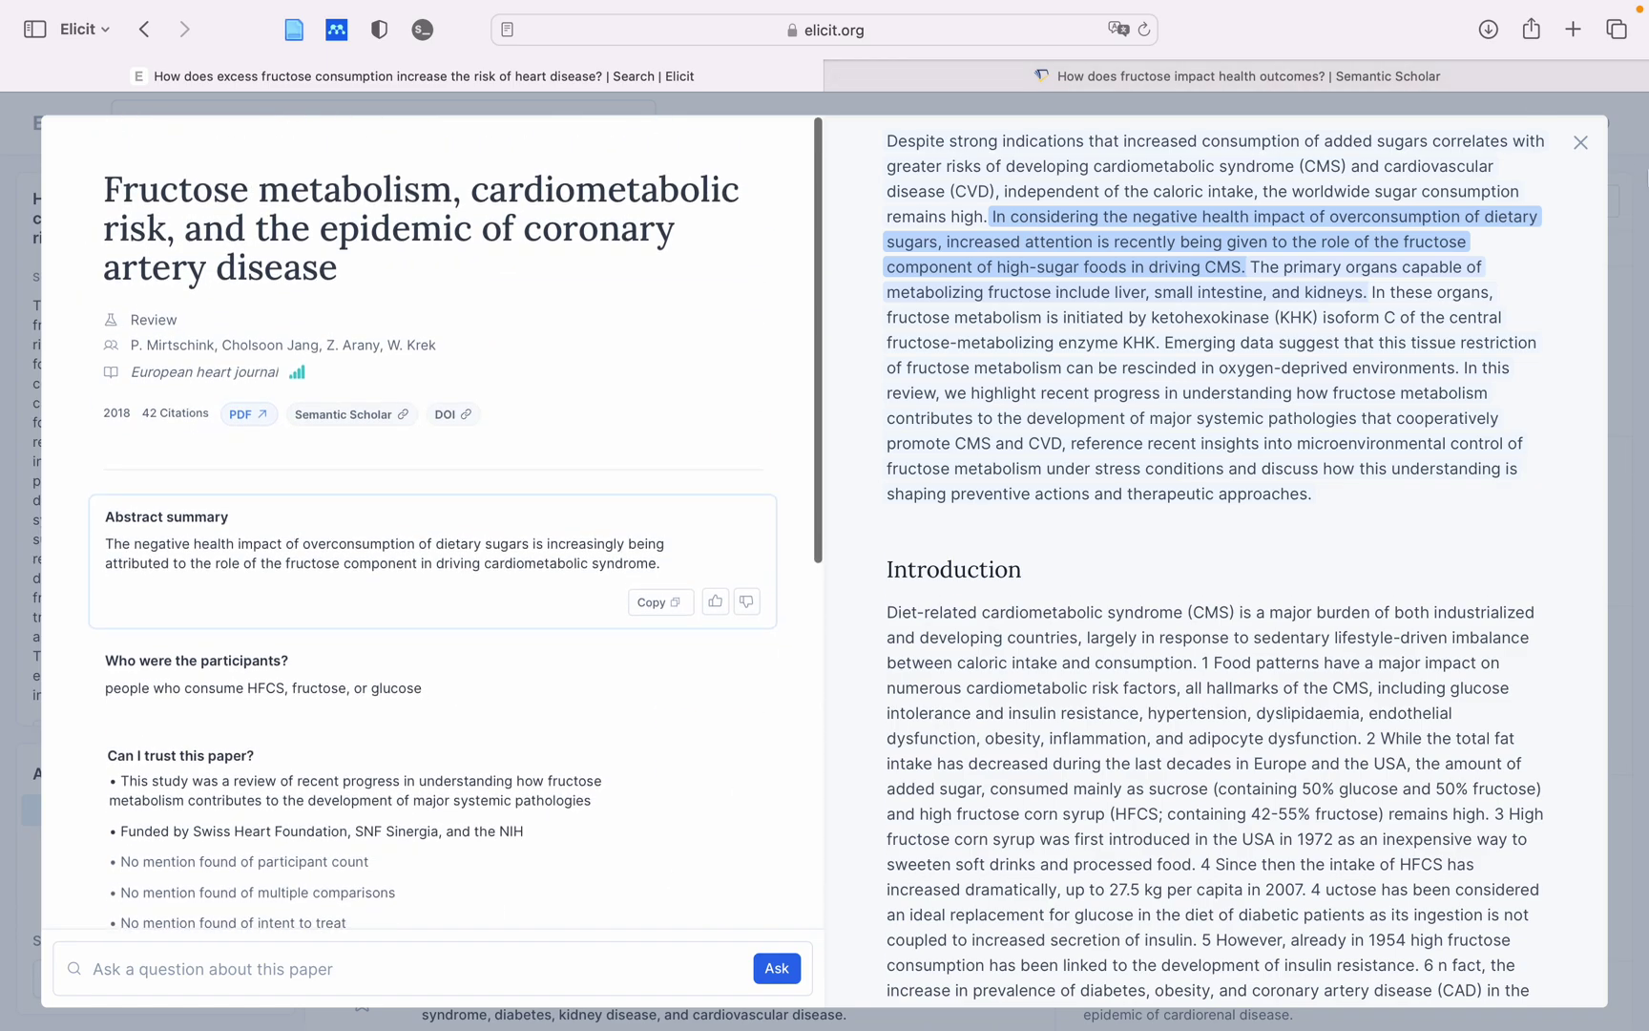
Close the paper's details and add the Scimago Journal Rank column for all papers in the results
{"action": "left_click", "coordinate": [1580, 142]}
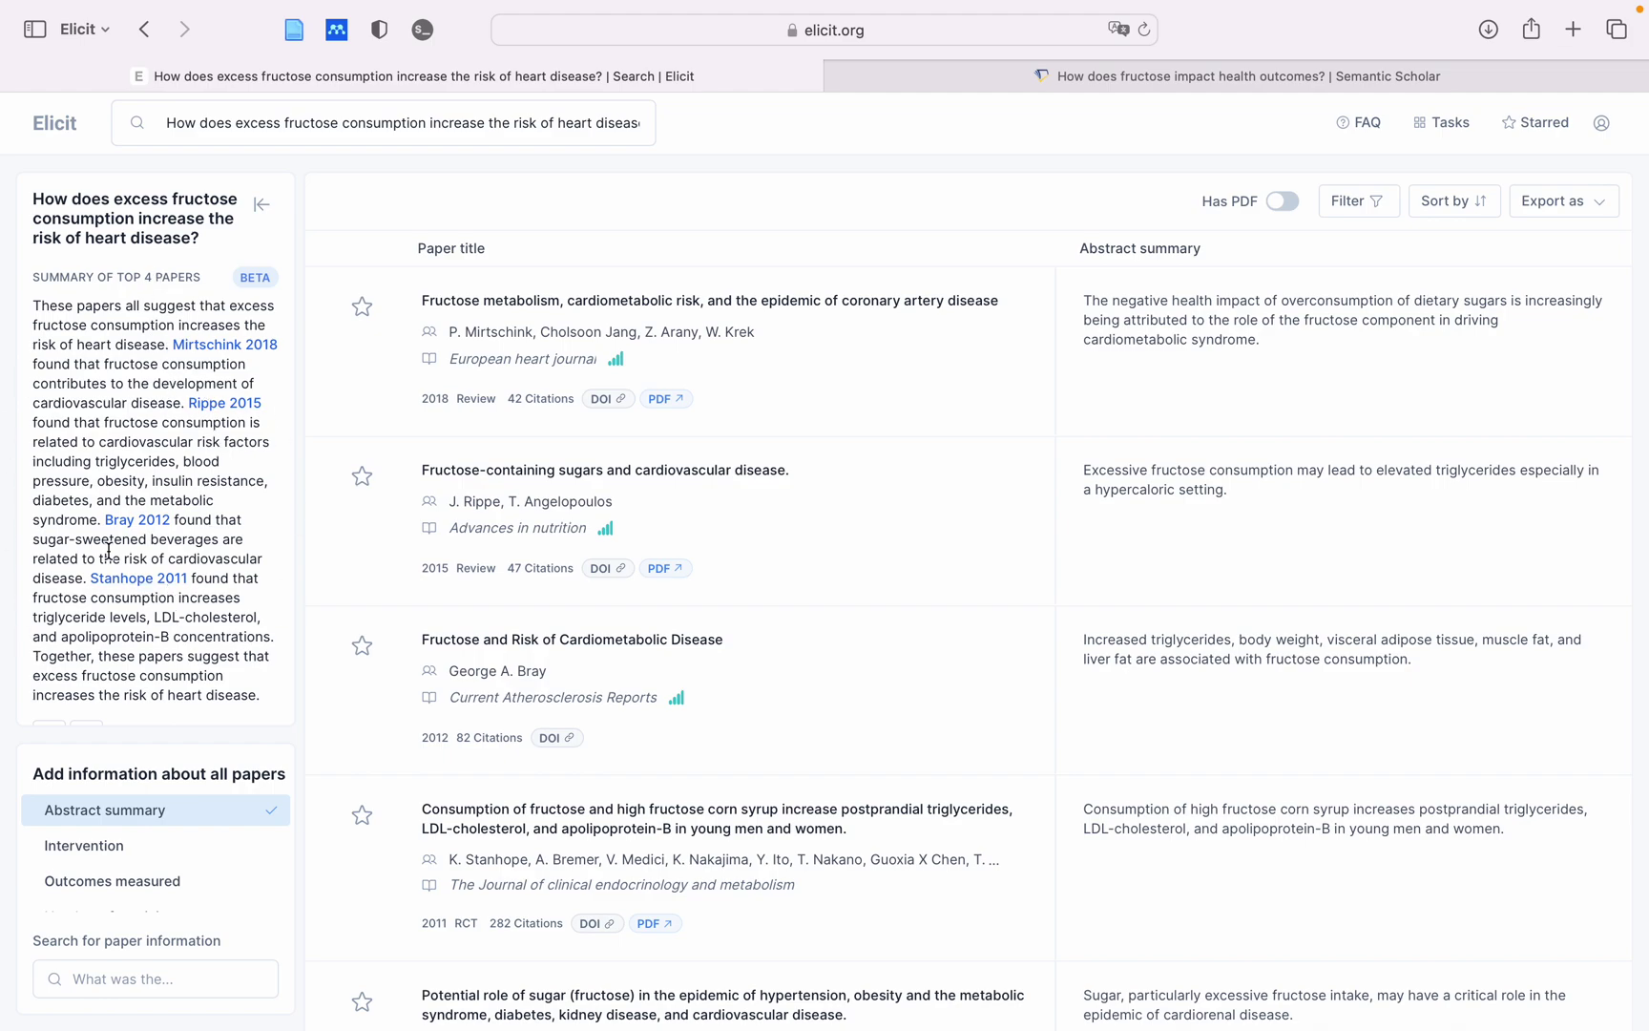
{"action": "left_click", "coordinate": [170, 979]}
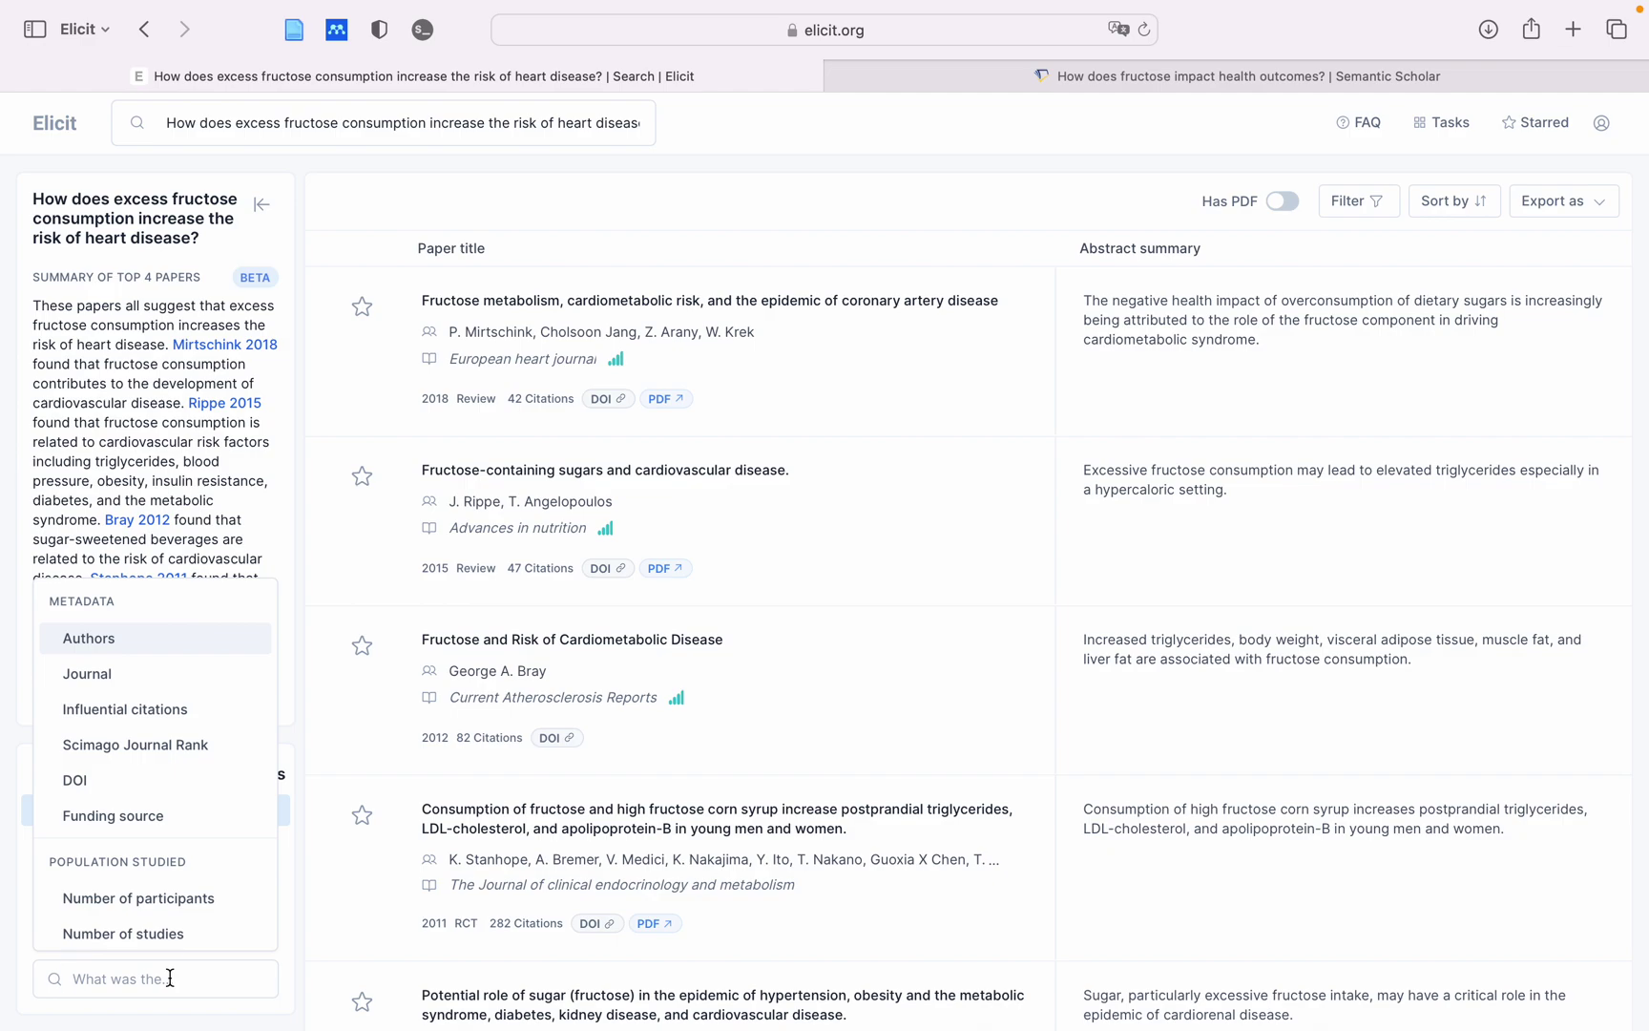
{"action": "left_click", "coordinate": [176, 755]}
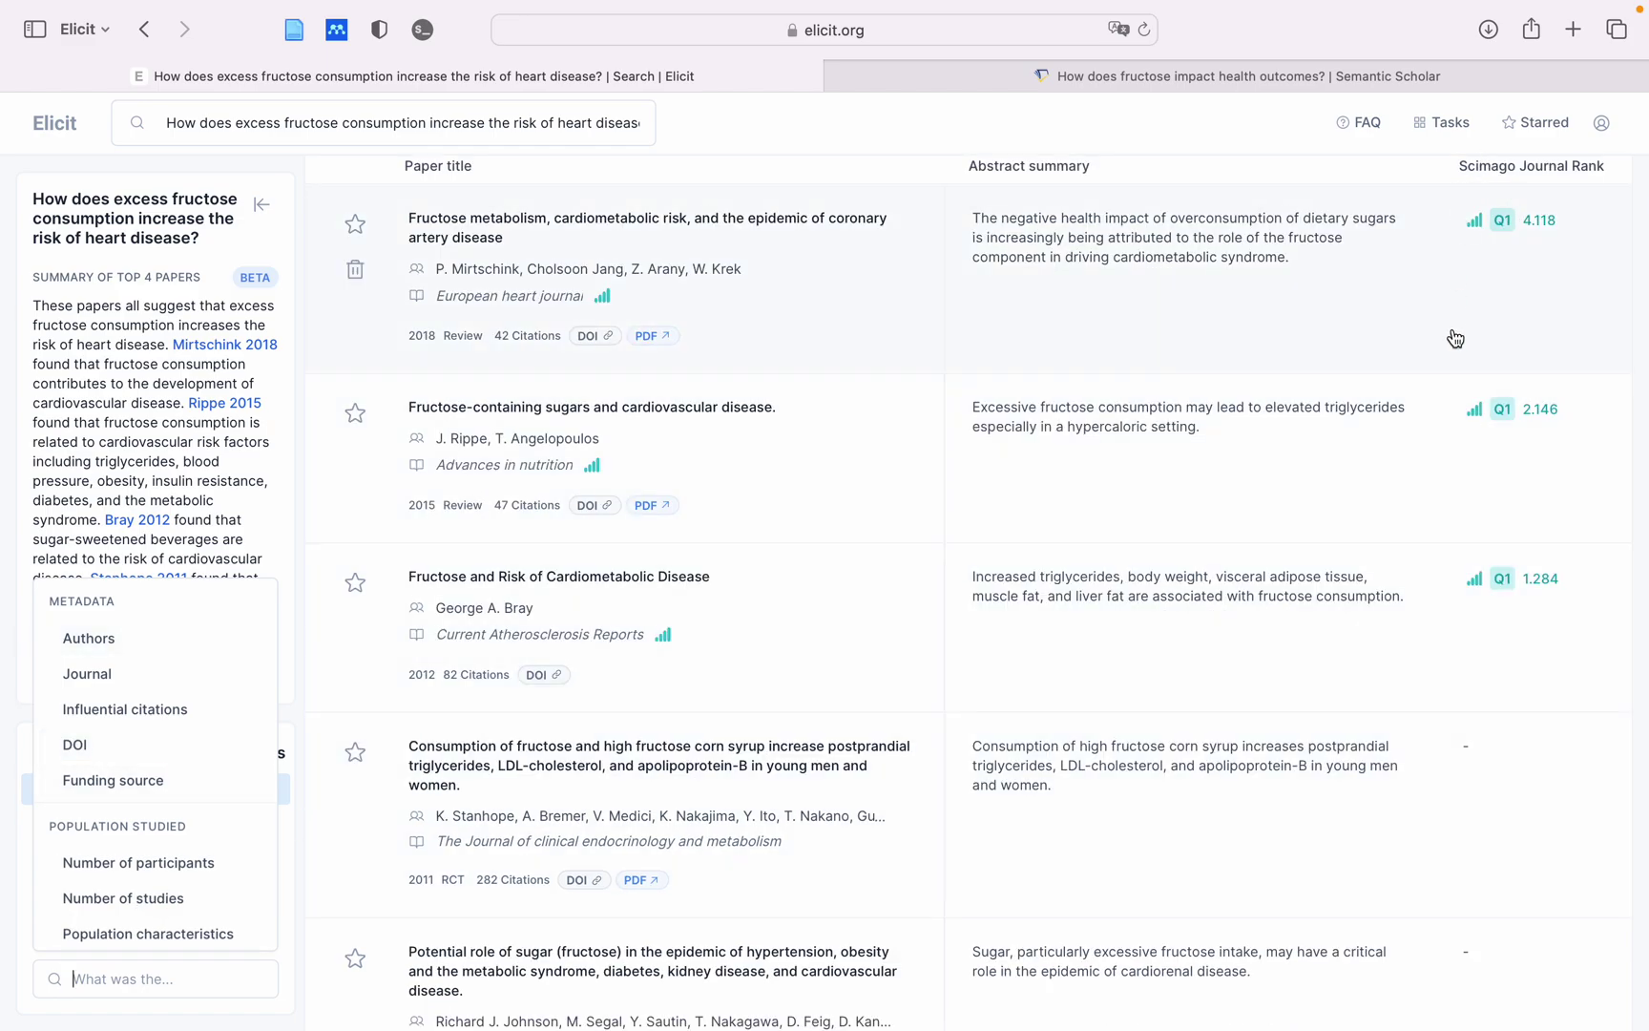
Sort the papers by Scimago Journal Rank in ascending order
{"action": "mouse_move", "coordinate": [1474, 410]}
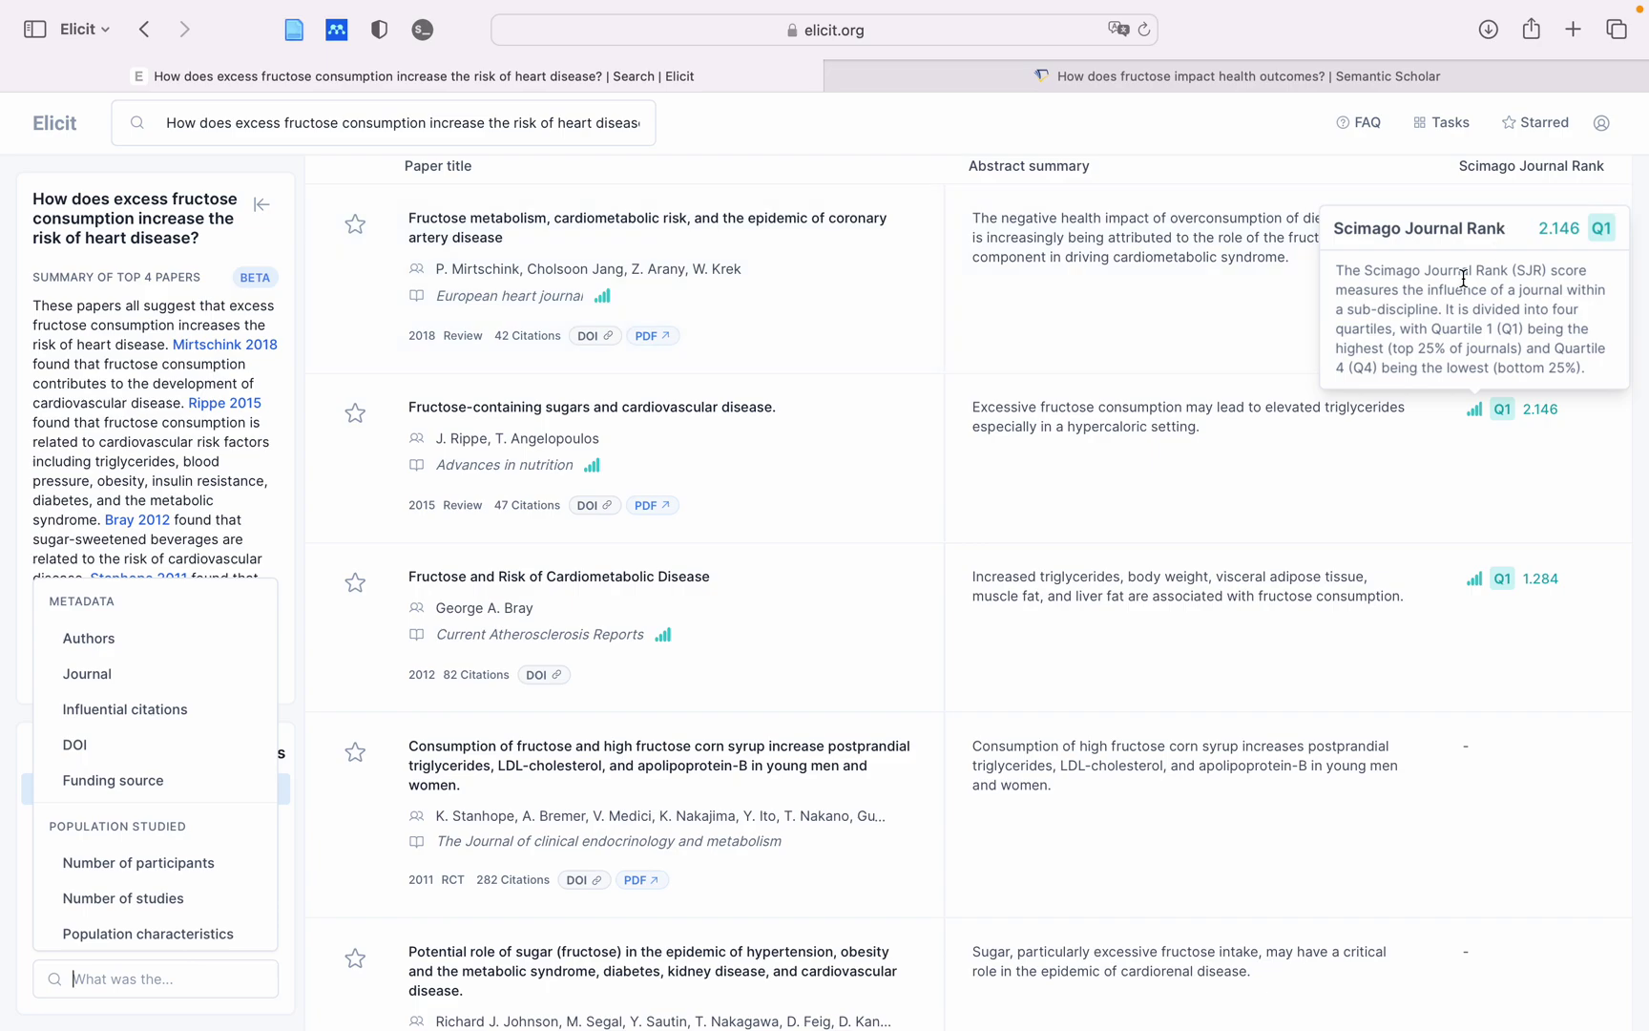
{"action": "scroll", "coordinate": [1385, 309], "scroll_direction": "up", "scroll_amount": 2}
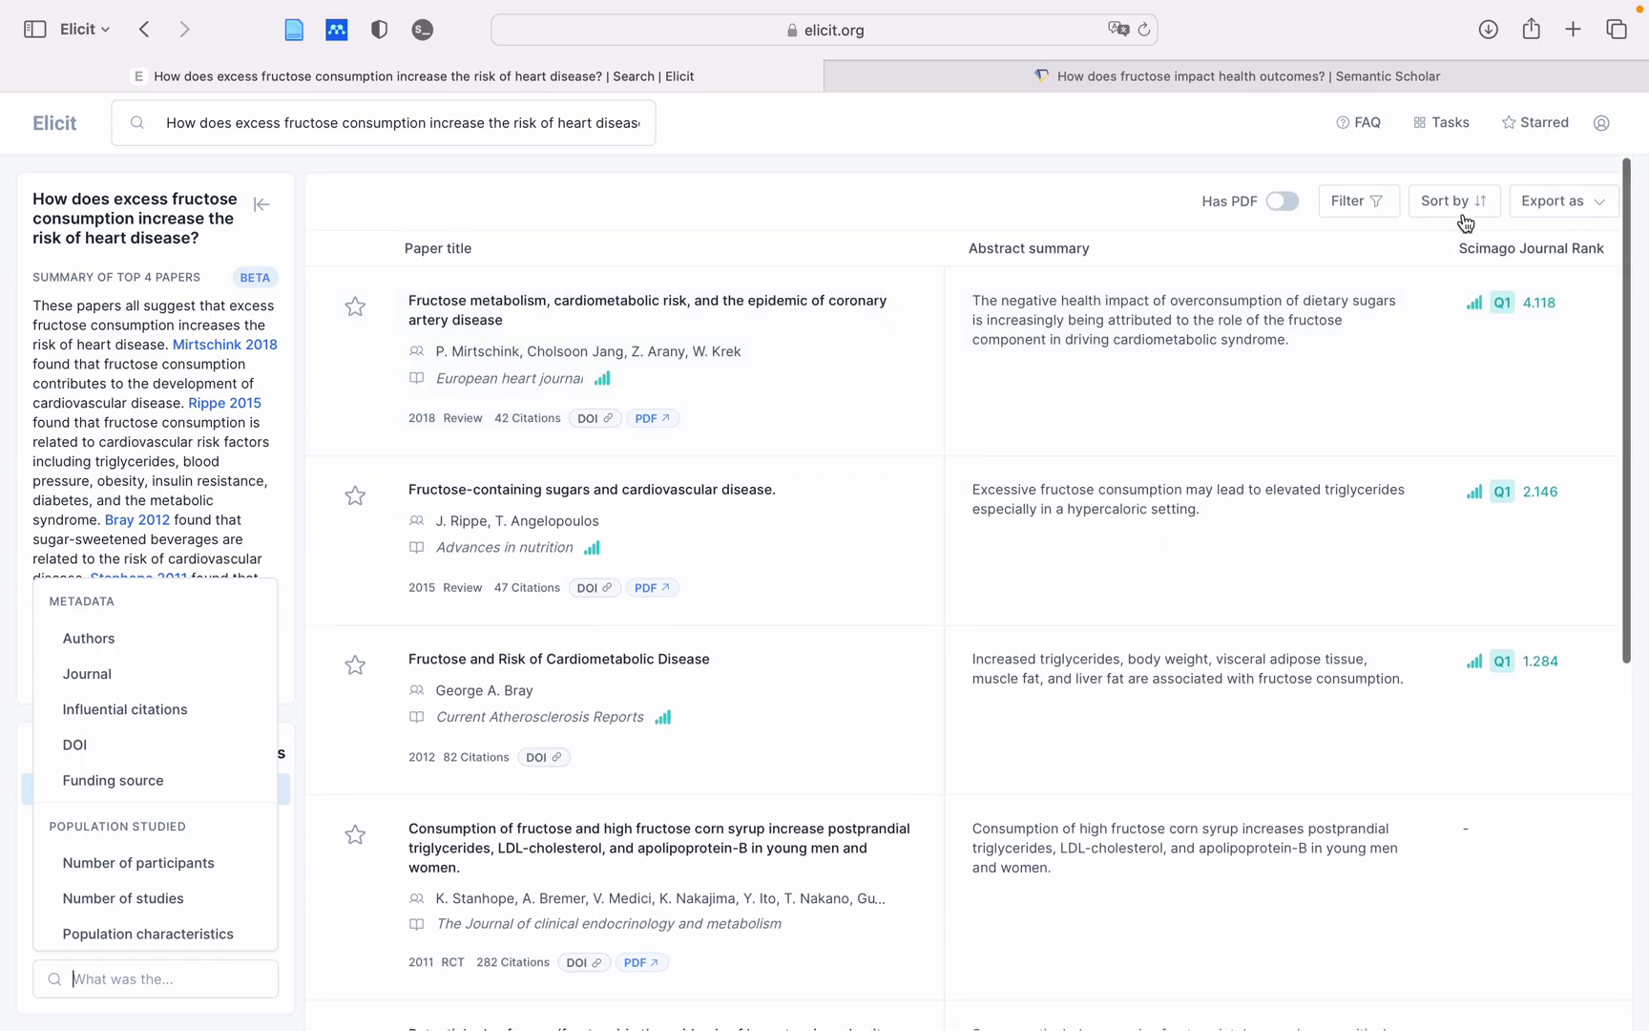
{"action": "left_click", "coordinate": [1453, 201]}
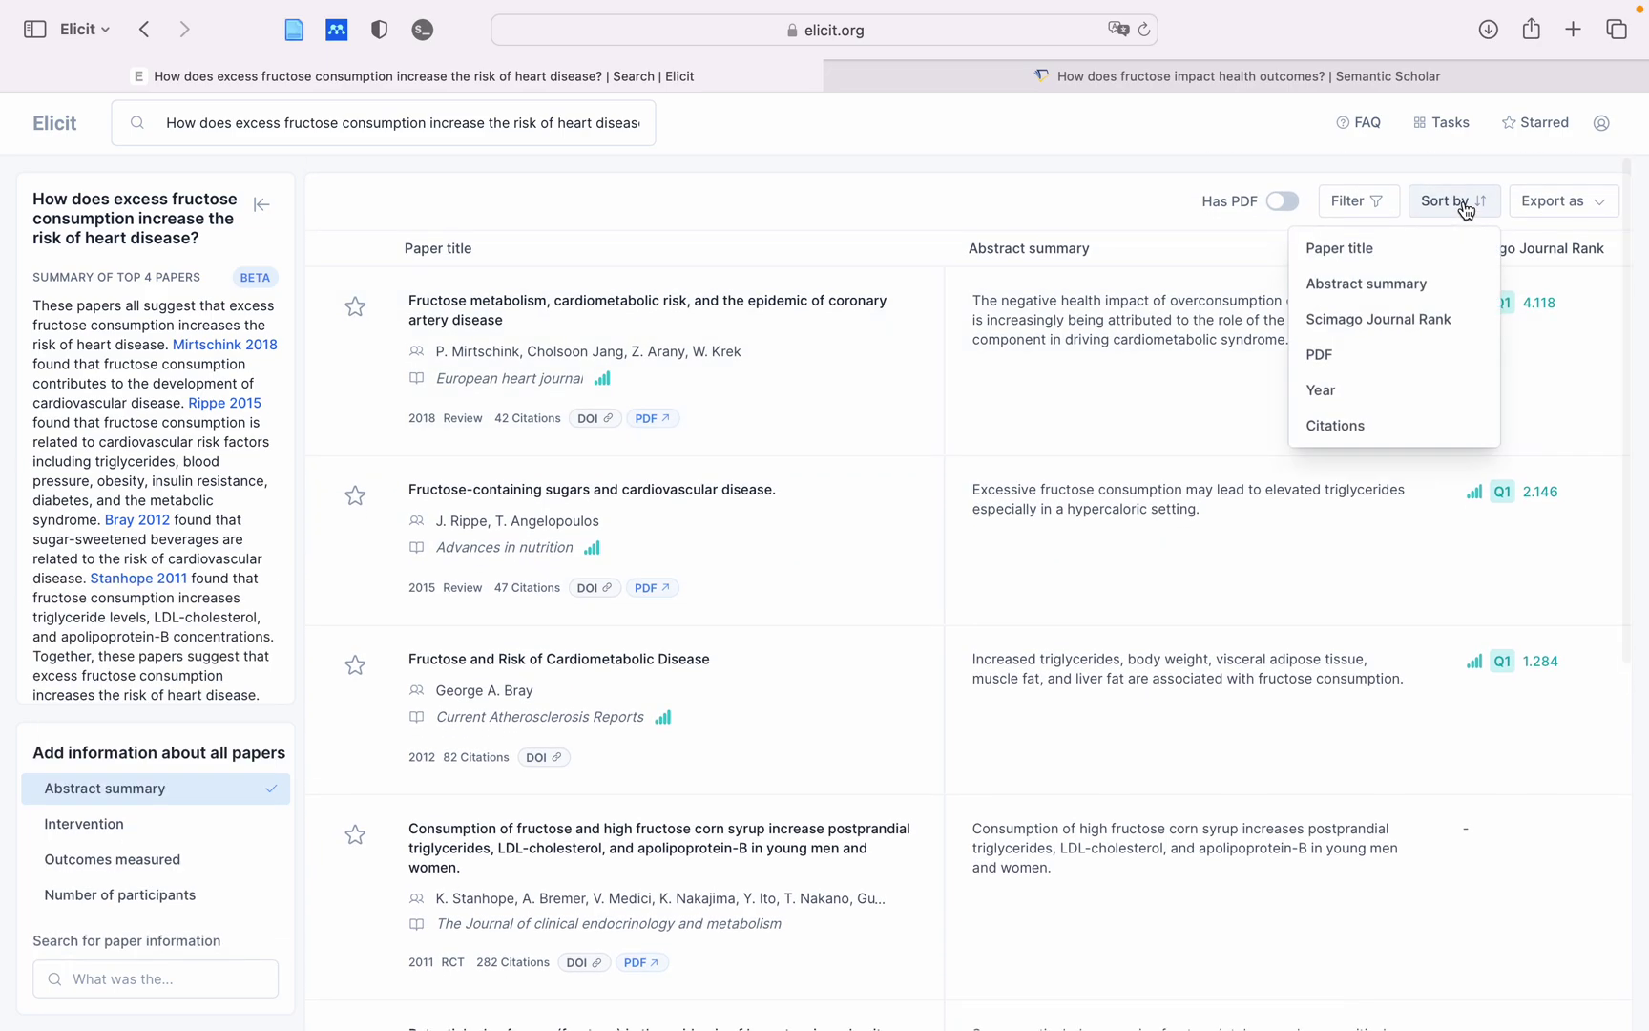
{"action": "left_click", "coordinate": [1477, 329]}
Load three further batches of papers and look through the expanded list sorted by journal rank
{"action": "scroll", "coordinate": [1136, 494], "scroll_direction": "down", "scroll_amount": 5}
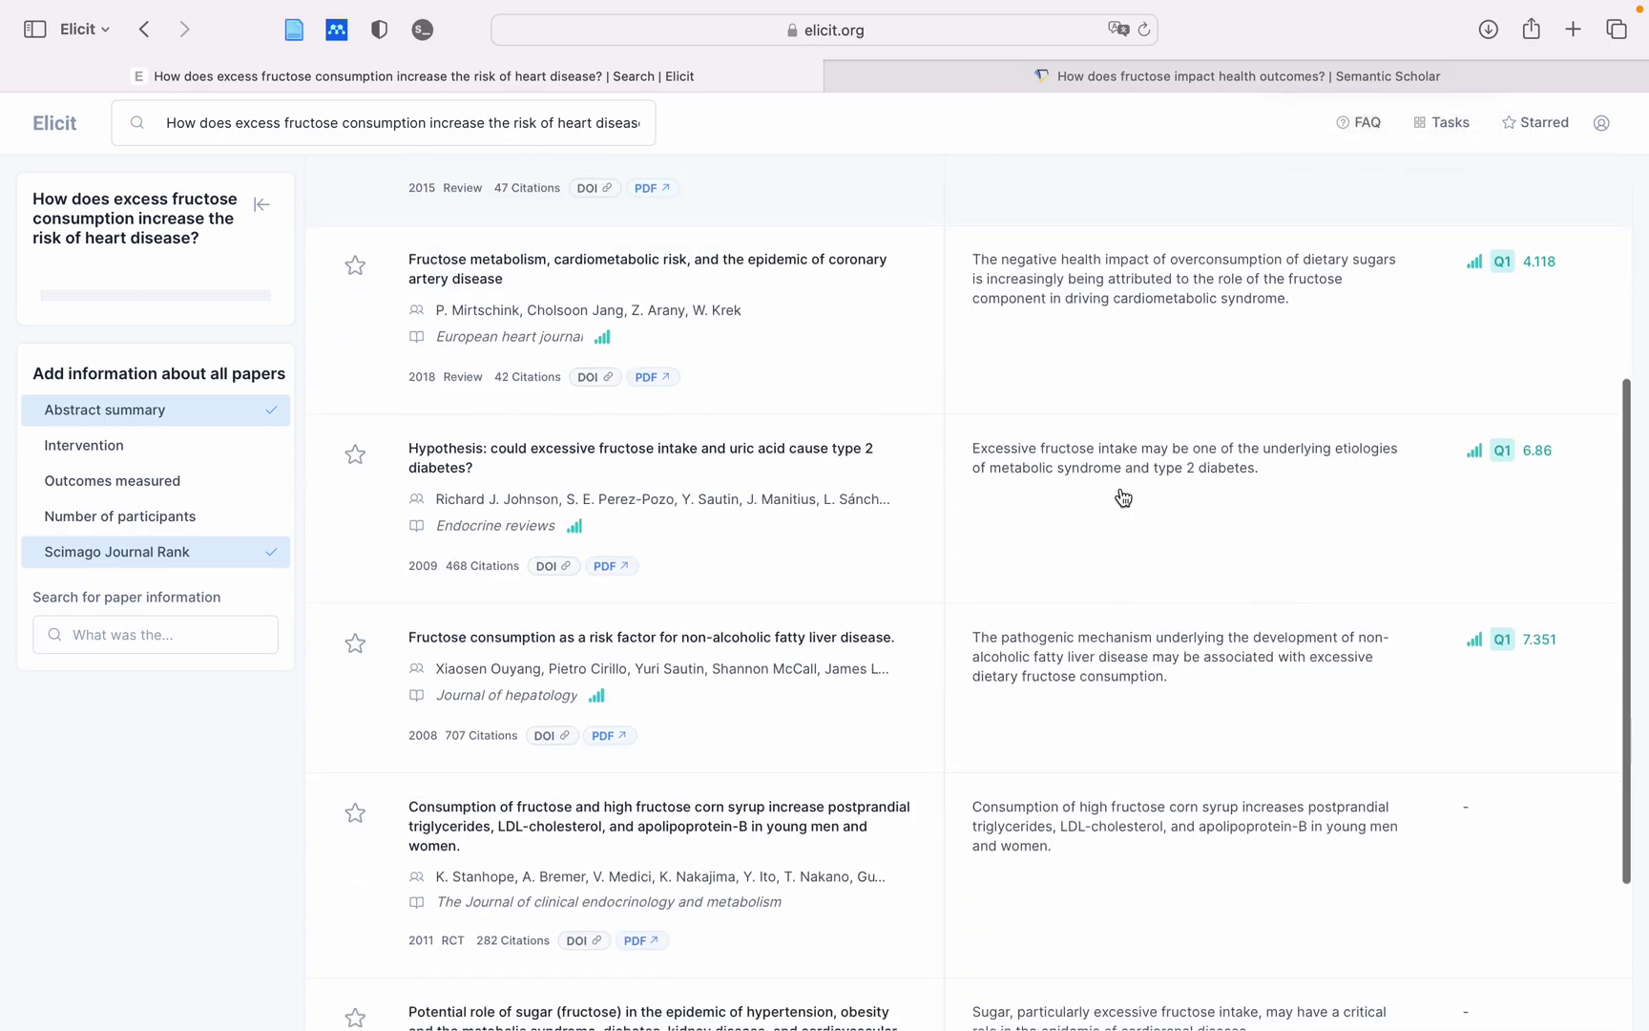
{"action": "scroll", "coordinate": [1127, 497], "scroll_direction": "down", "scroll_amount": 5}
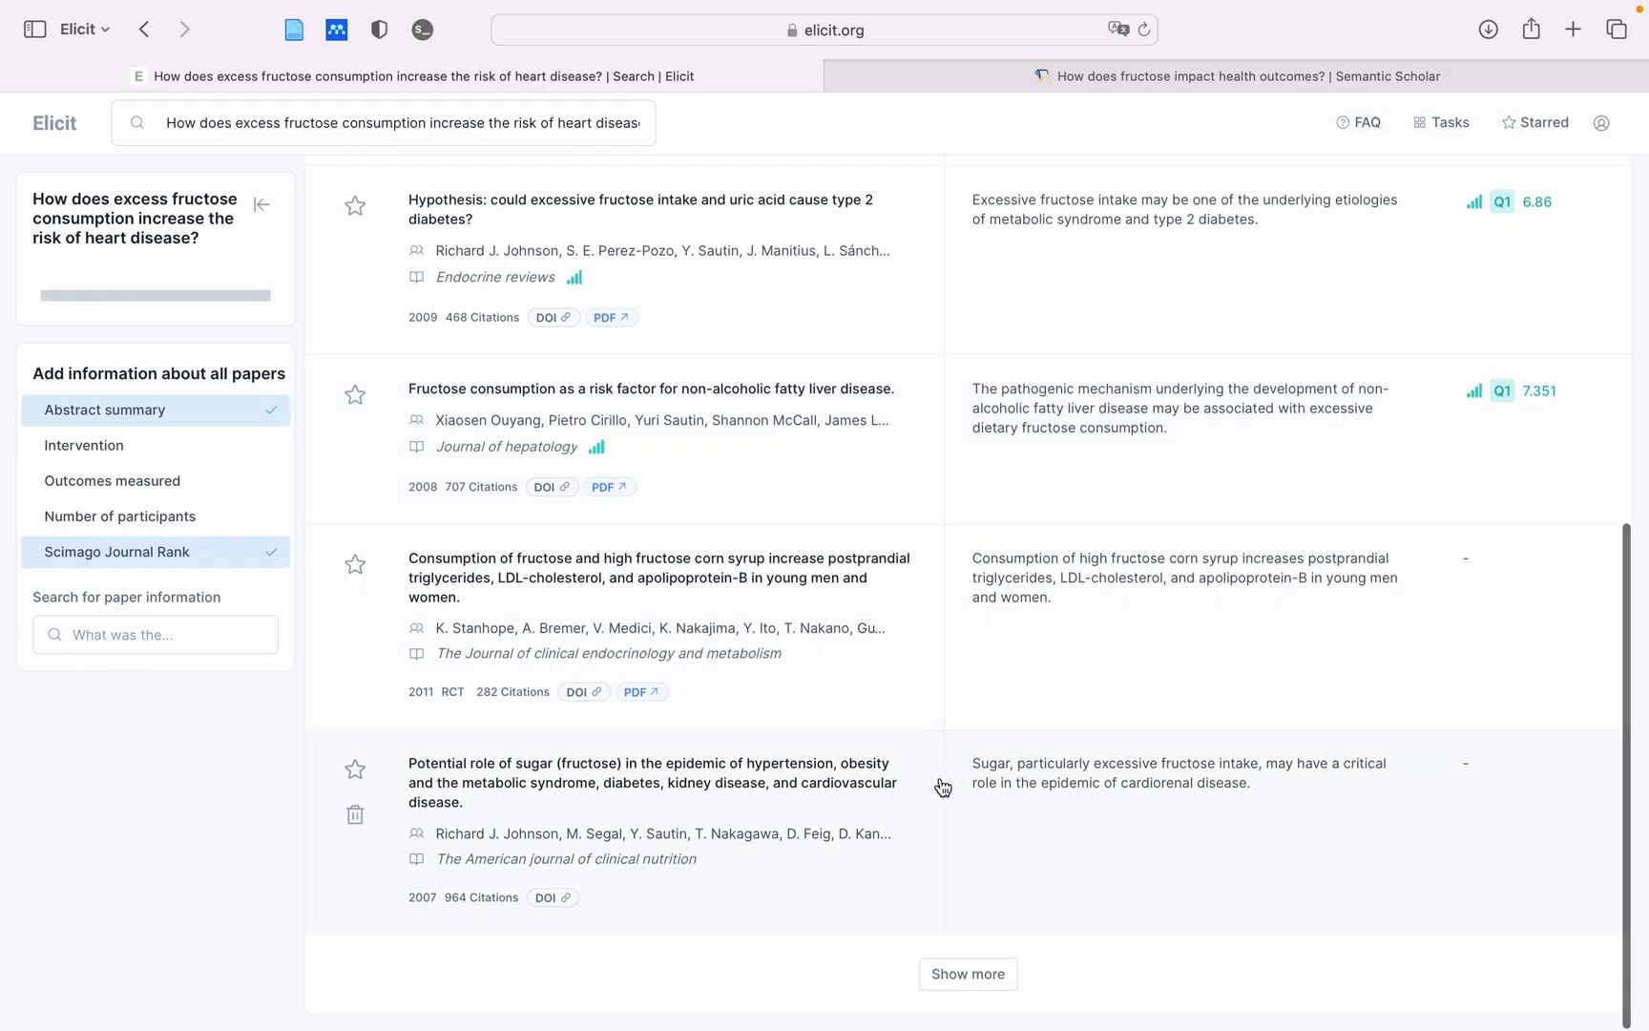
{"action": "left_click", "coordinate": [967, 975]}
{"action": "scroll", "coordinate": [949, 705], "scroll_direction": "down", "scroll_amount": 5}
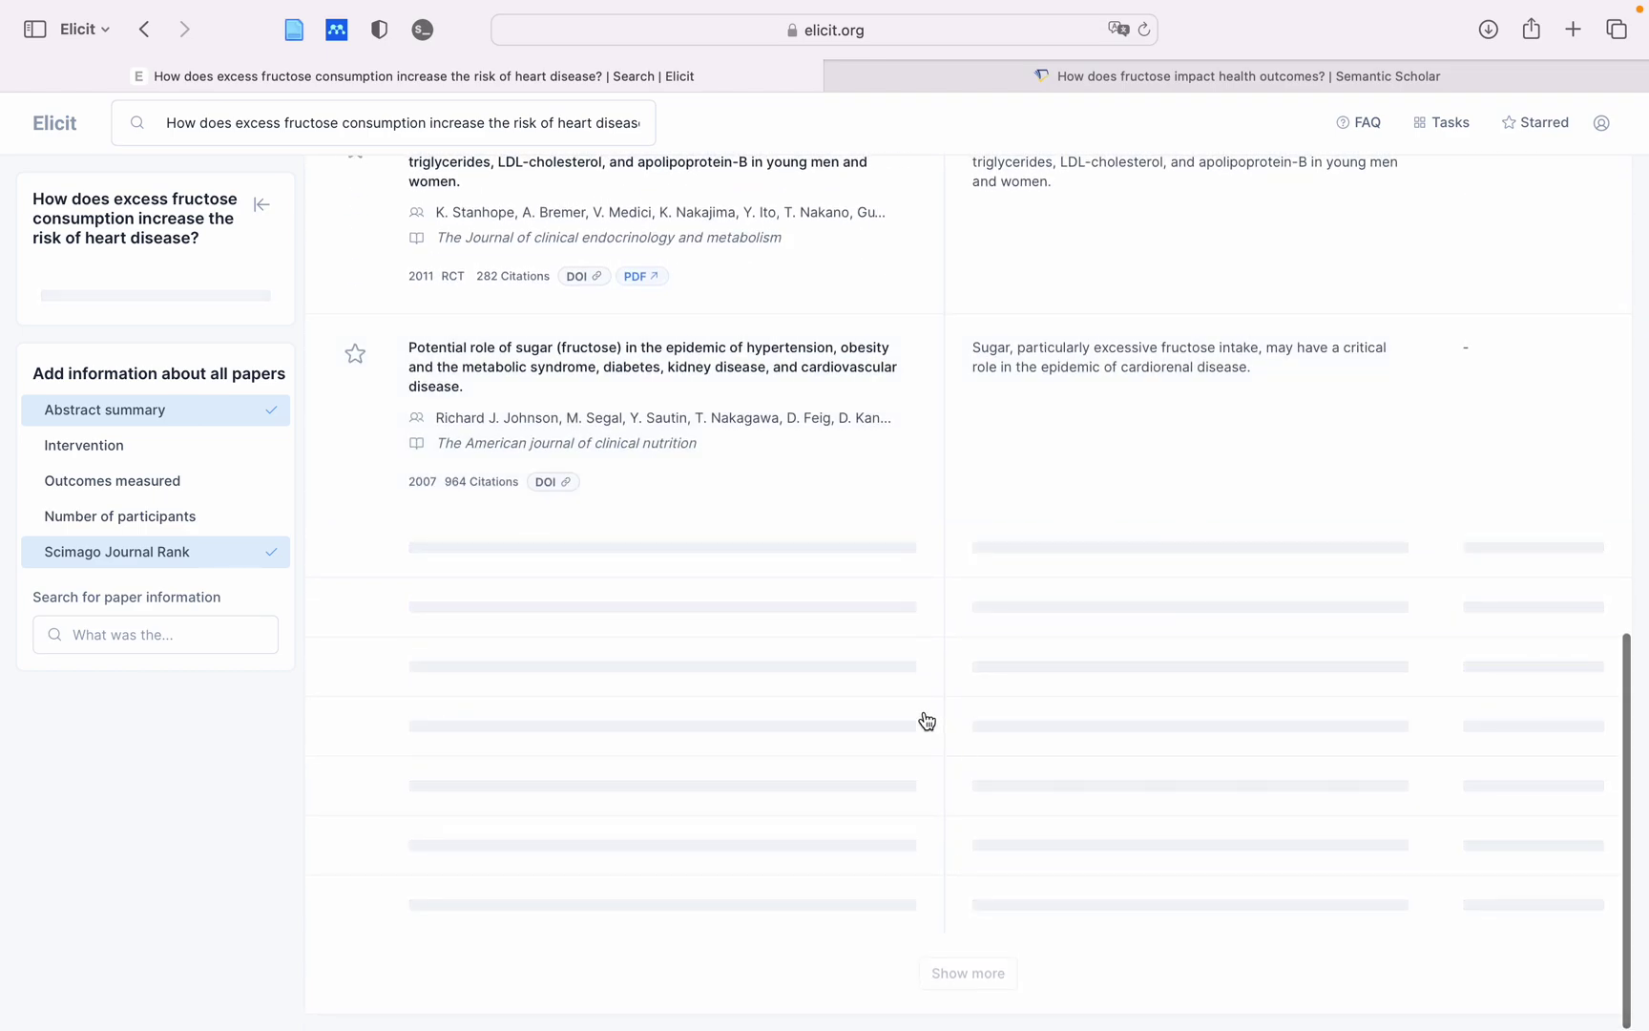
{"action": "scroll", "coordinate": [935, 725], "scroll_direction": "down", "scroll_amount": 10}
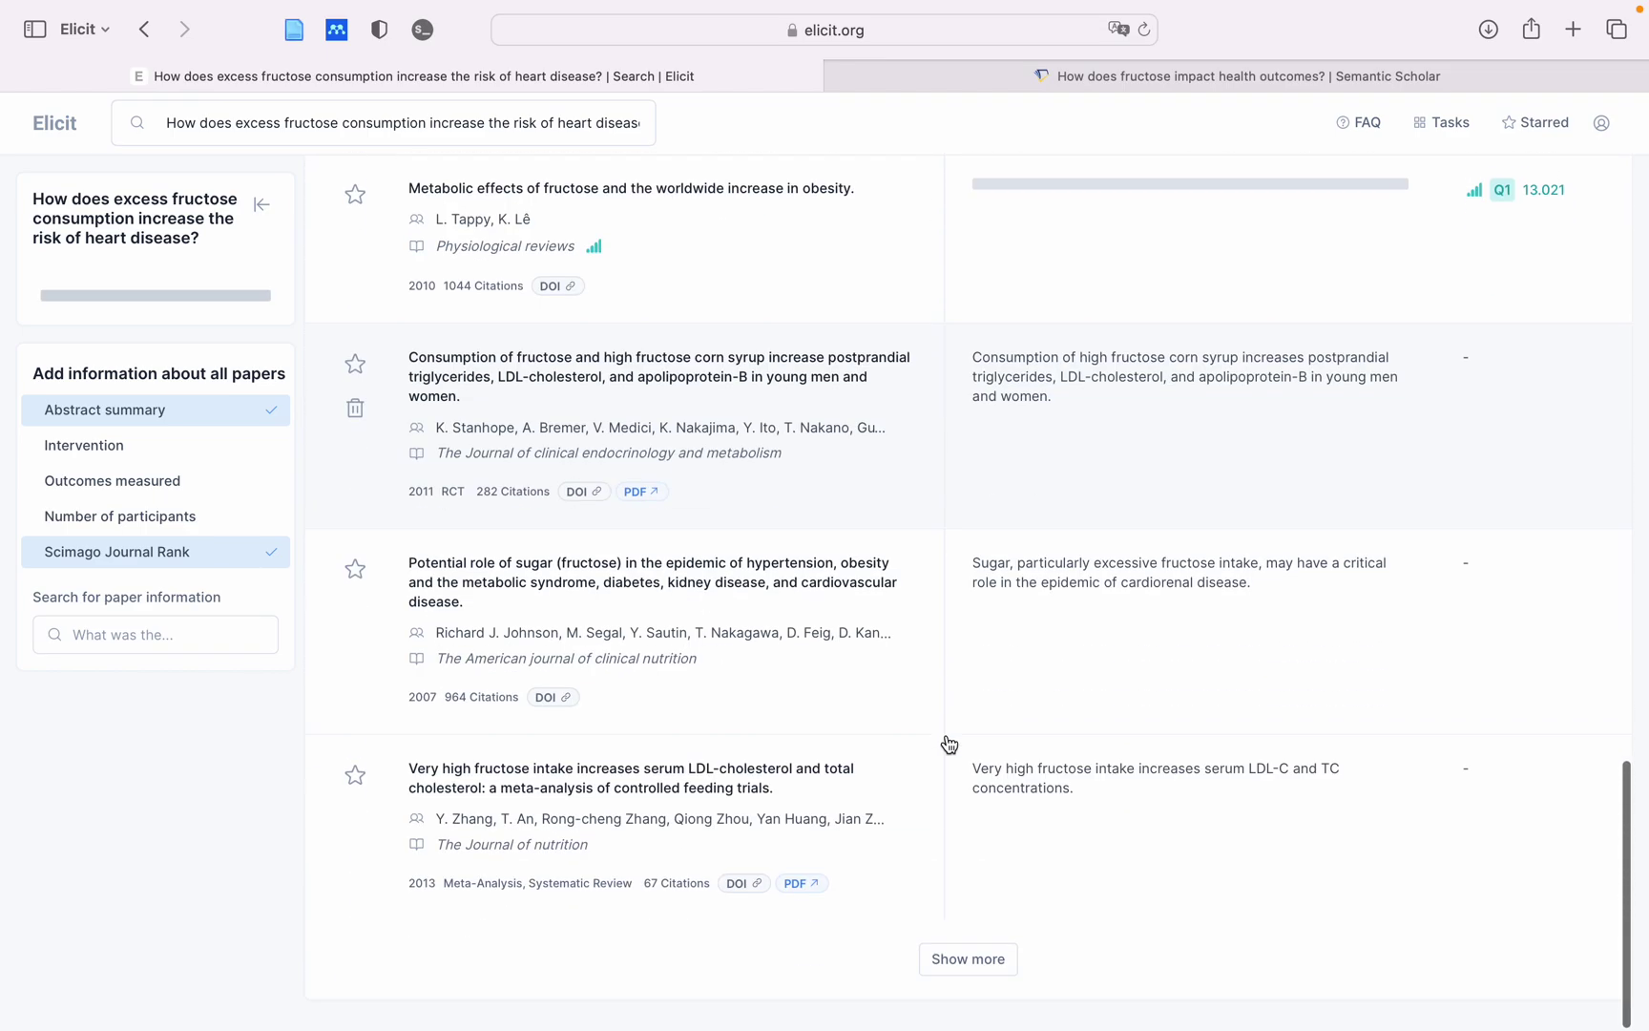
{"action": "left_click", "coordinate": [972, 972]}
{"action": "scroll", "coordinate": [976, 813], "scroll_direction": "down", "scroll_amount": 3}
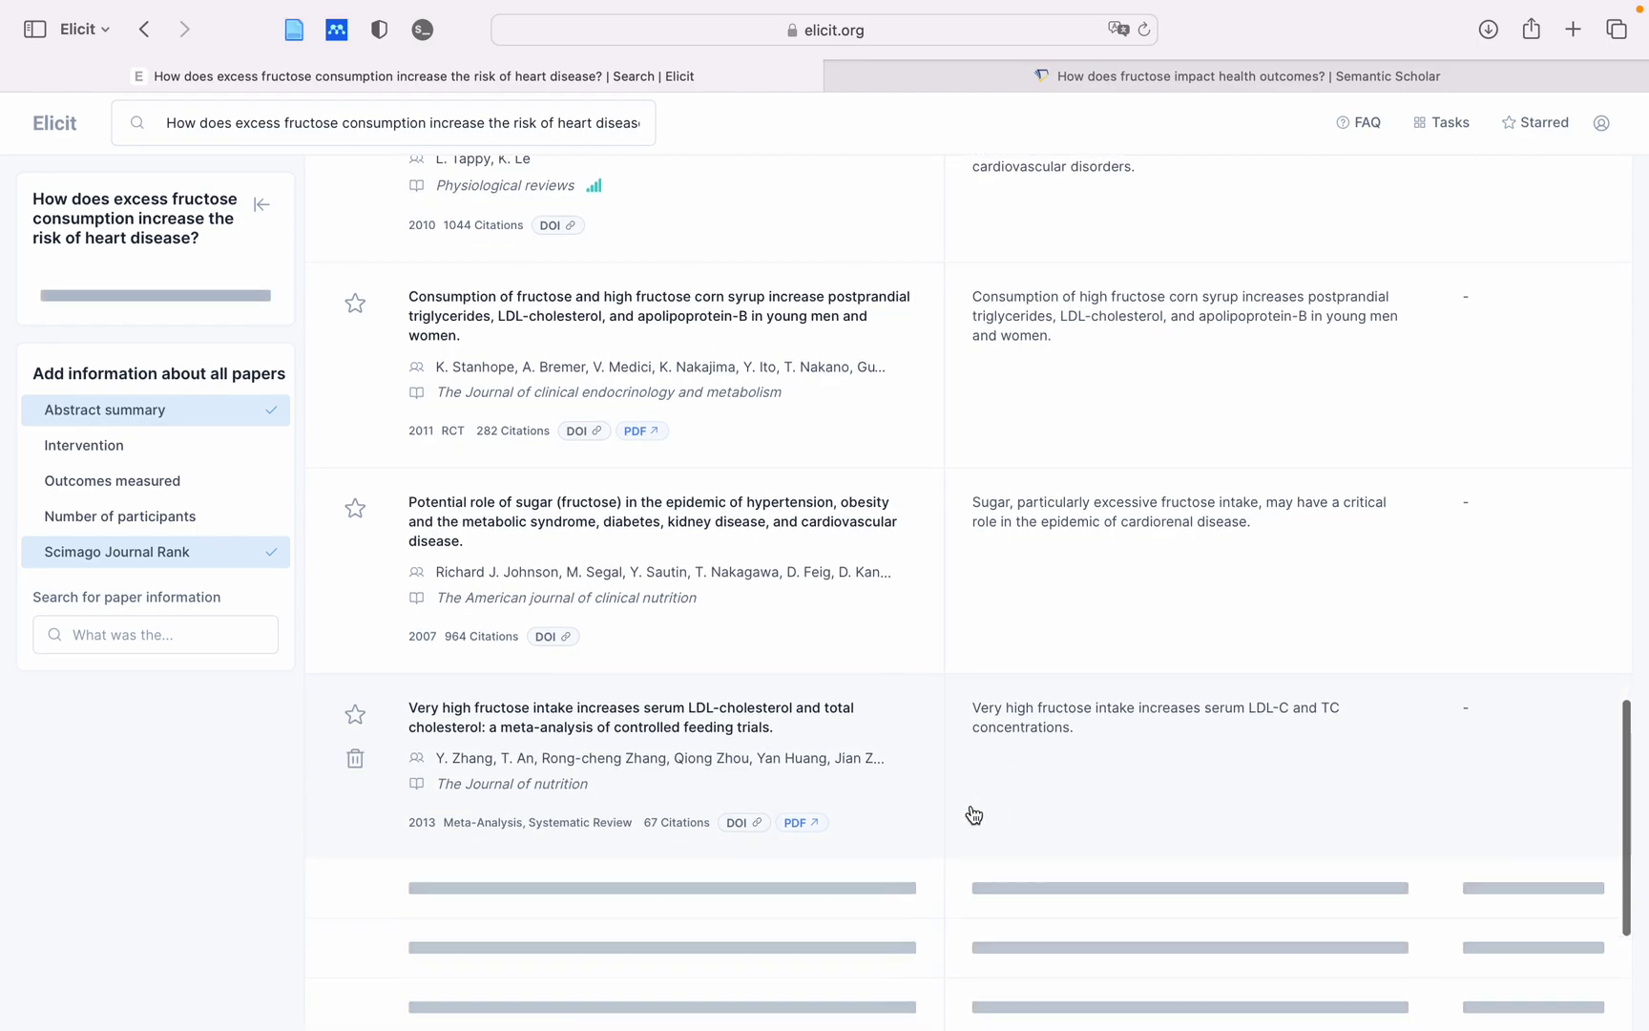
{"action": "scroll", "coordinate": [976, 814], "scroll_direction": "up", "scroll_amount": 5}
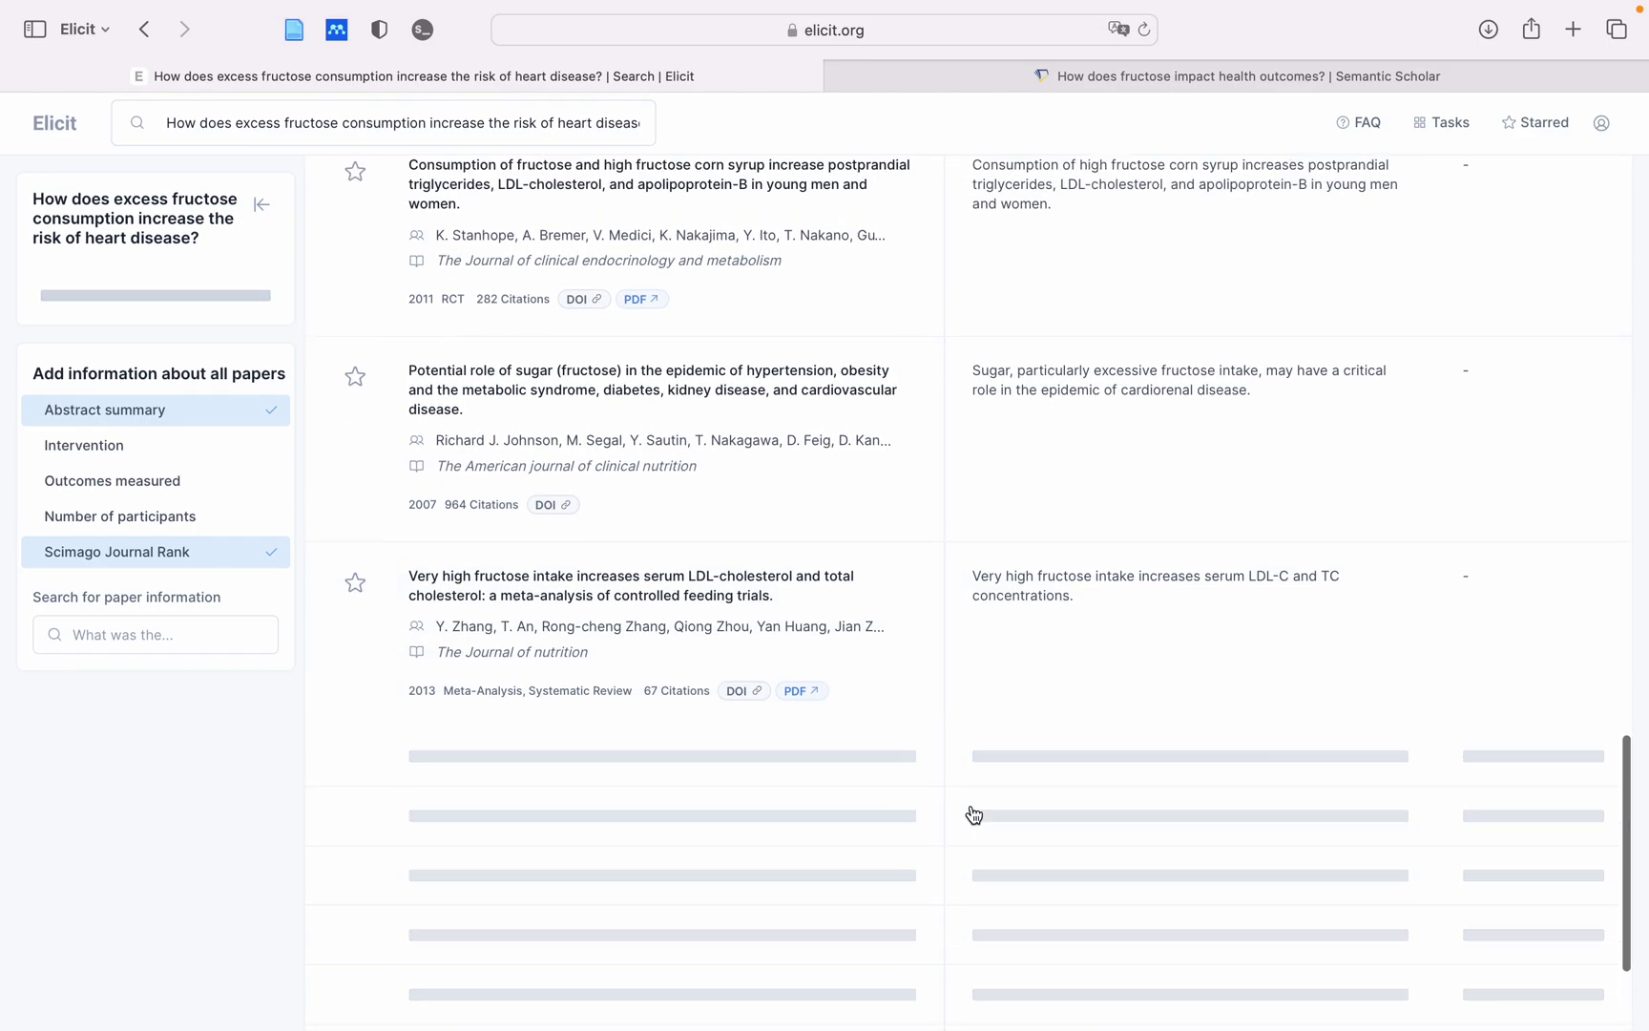
{"action": "scroll", "coordinate": [983, 812], "scroll_direction": "down", "scroll_amount": 7}
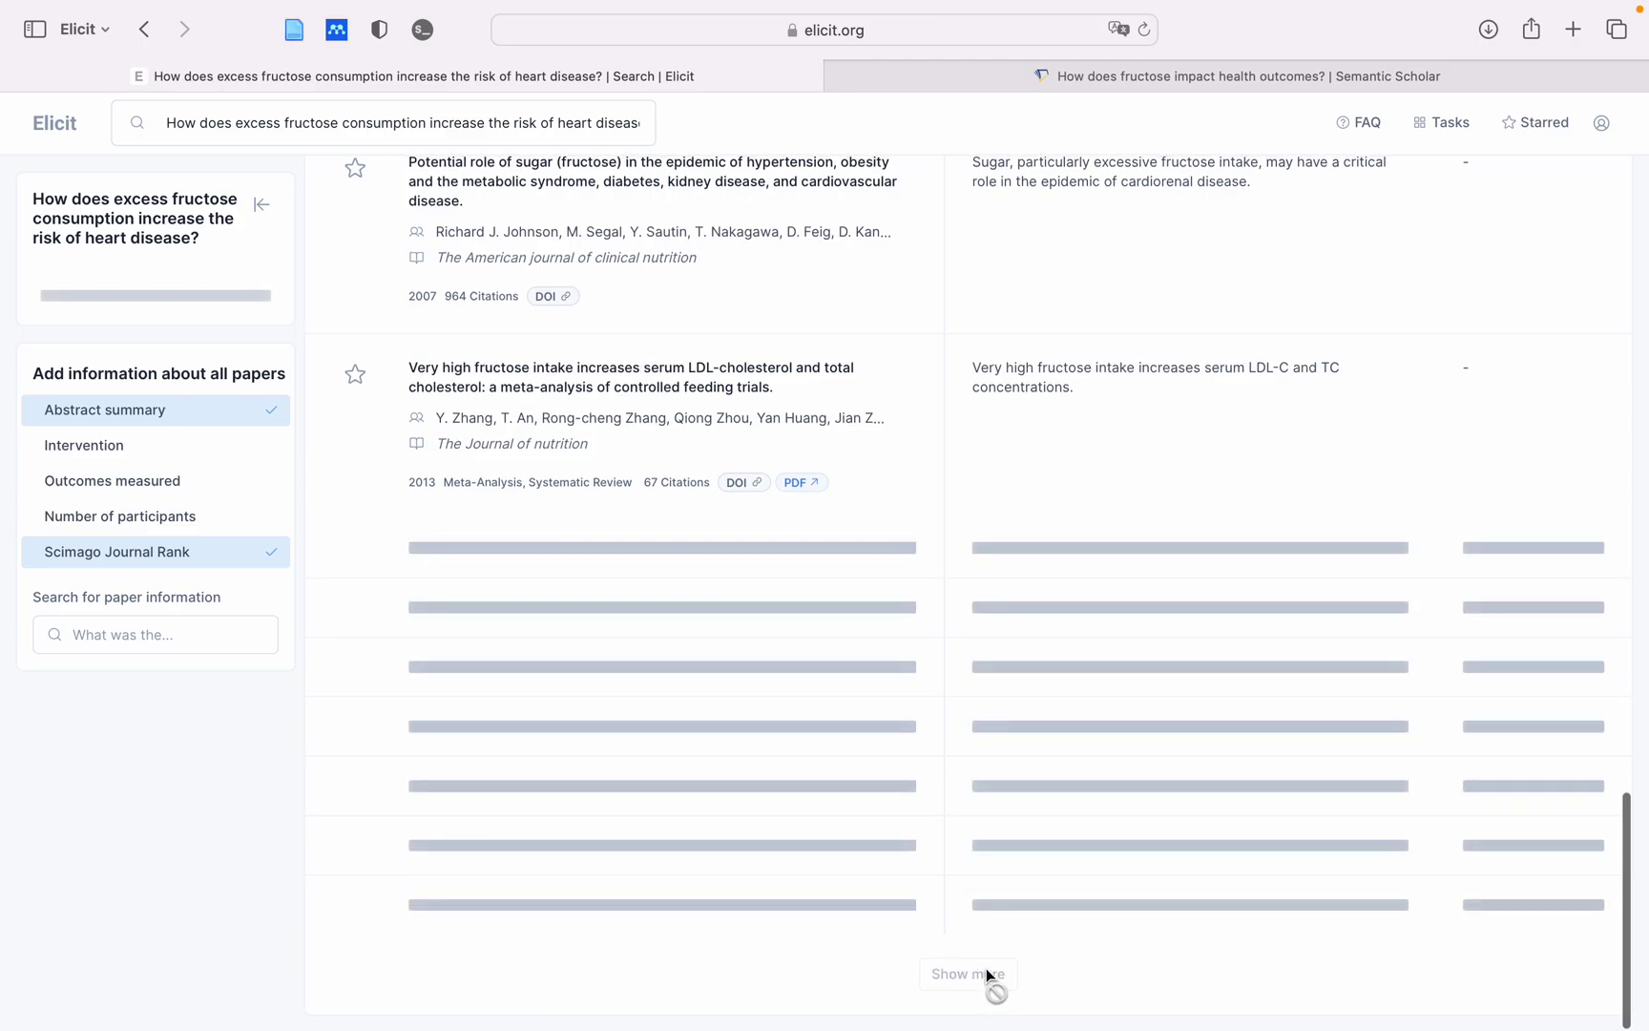
{"action": "scroll", "coordinate": [987, 902], "scroll_direction": "up", "scroll_amount": 20}
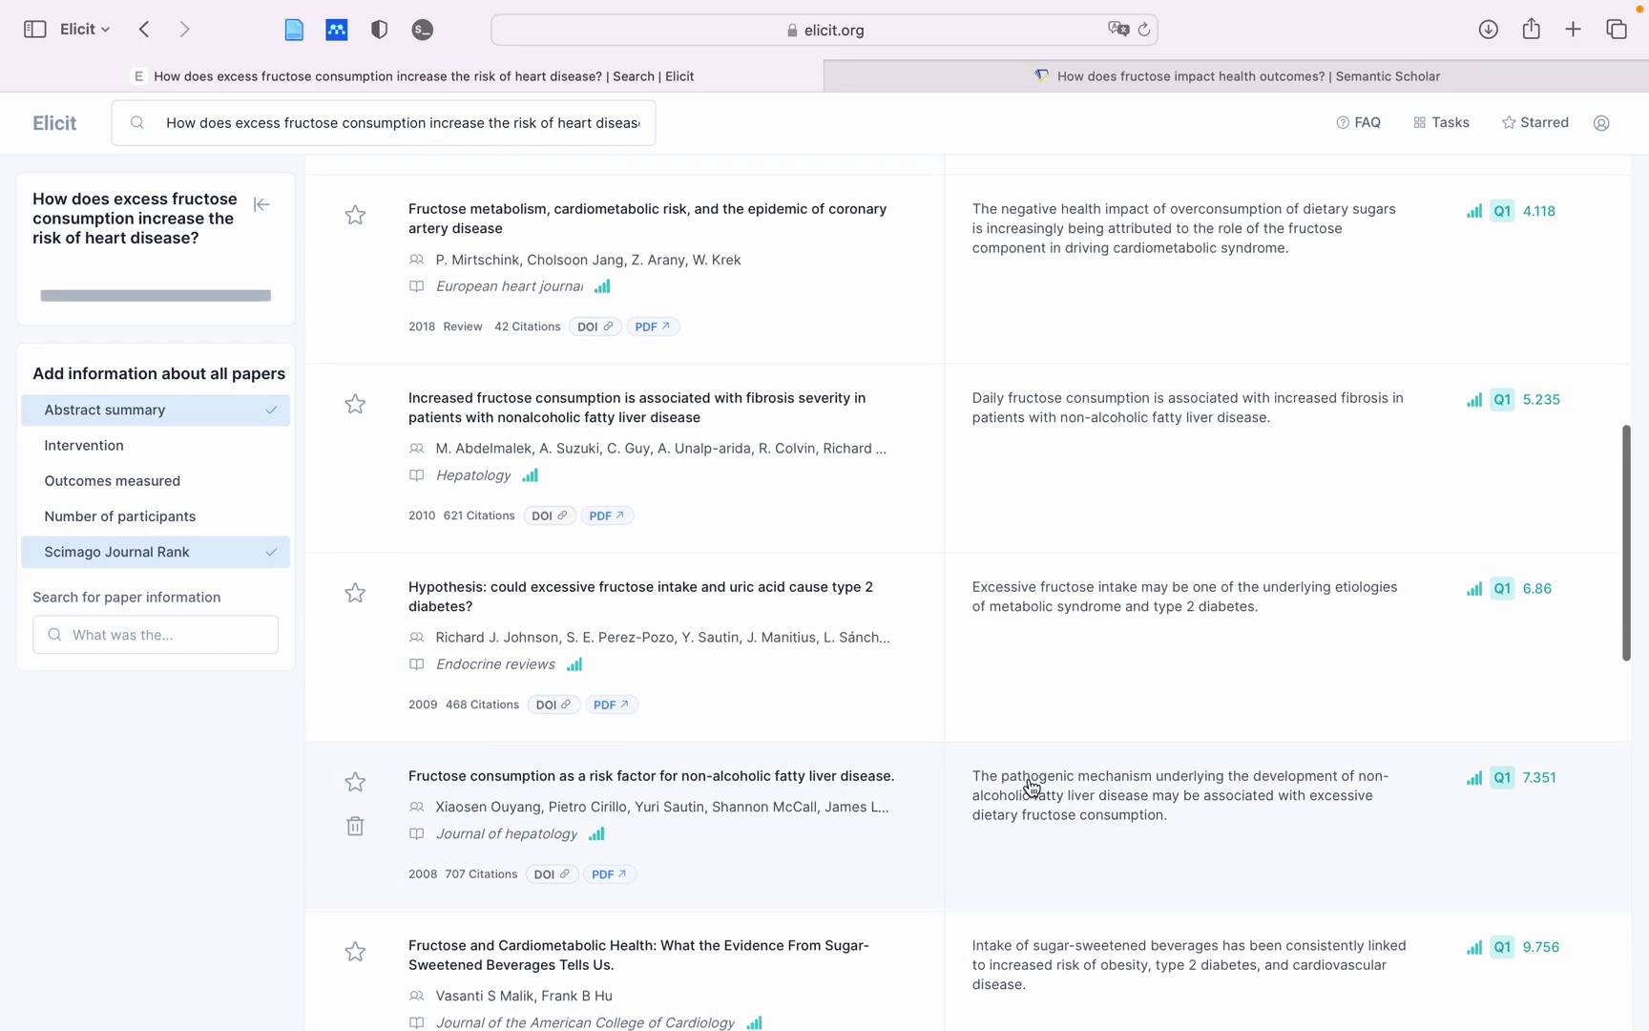
{"action": "scroll", "coordinate": [1311, 386], "scroll_direction": "down", "scroll_amount": 10}
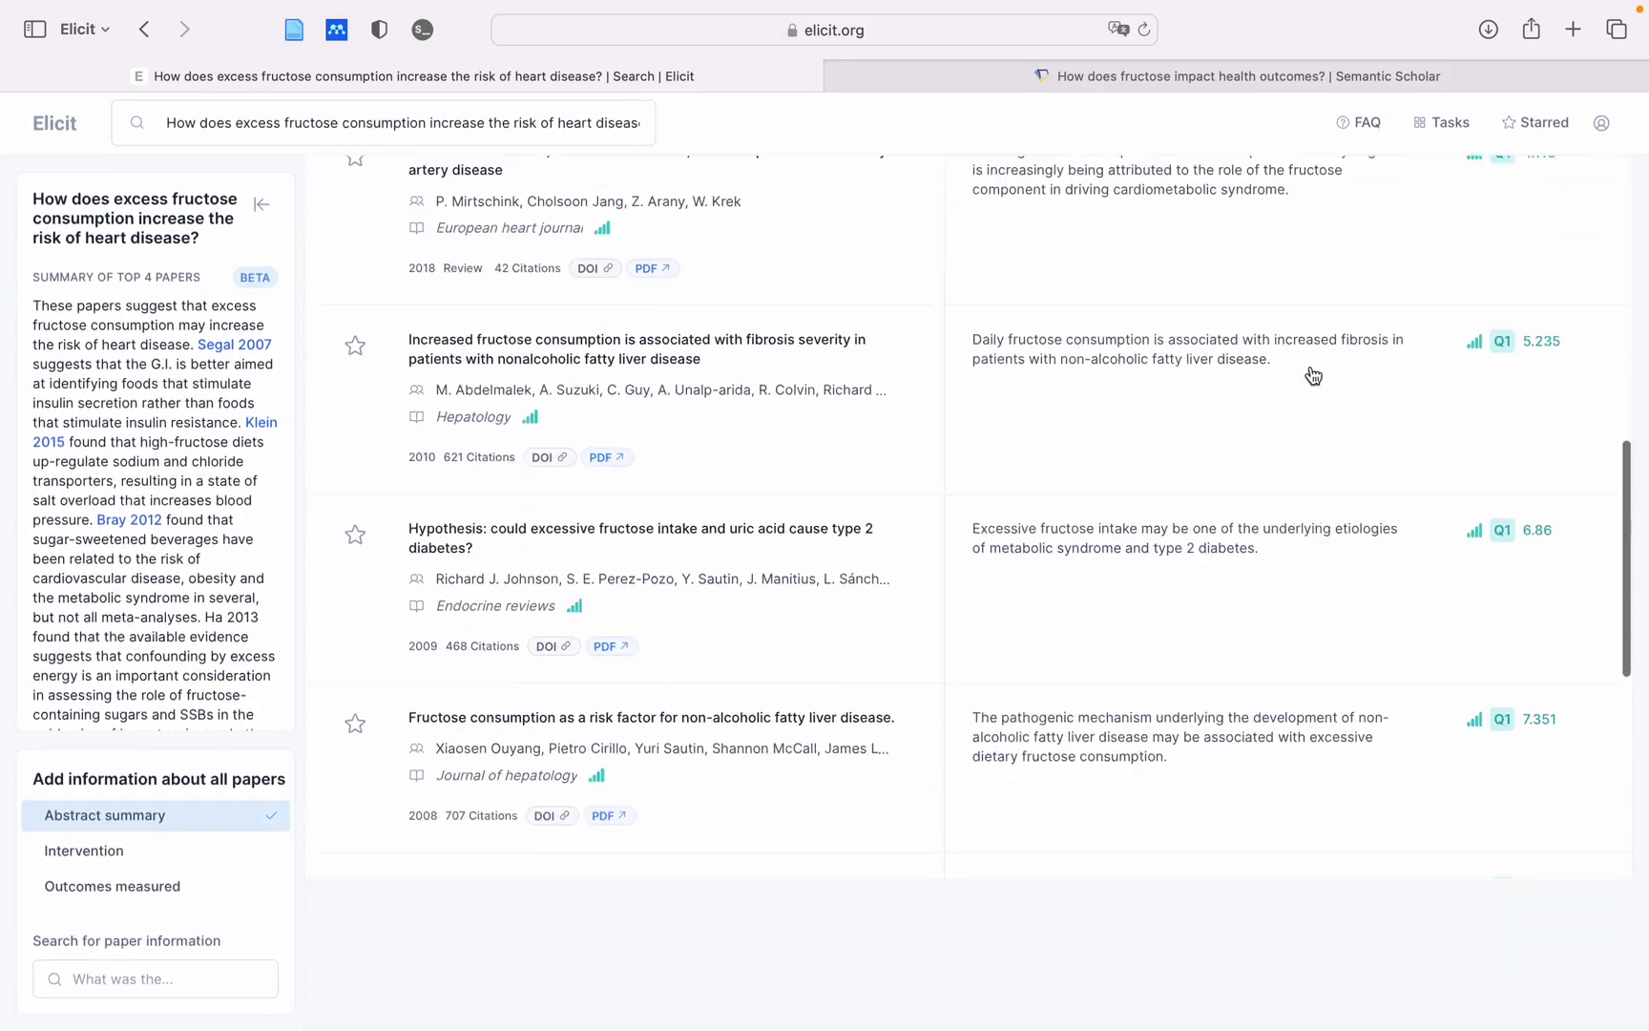
{"action": "scroll", "coordinate": [1312, 385], "scroll_direction": "down", "scroll_amount": 15}
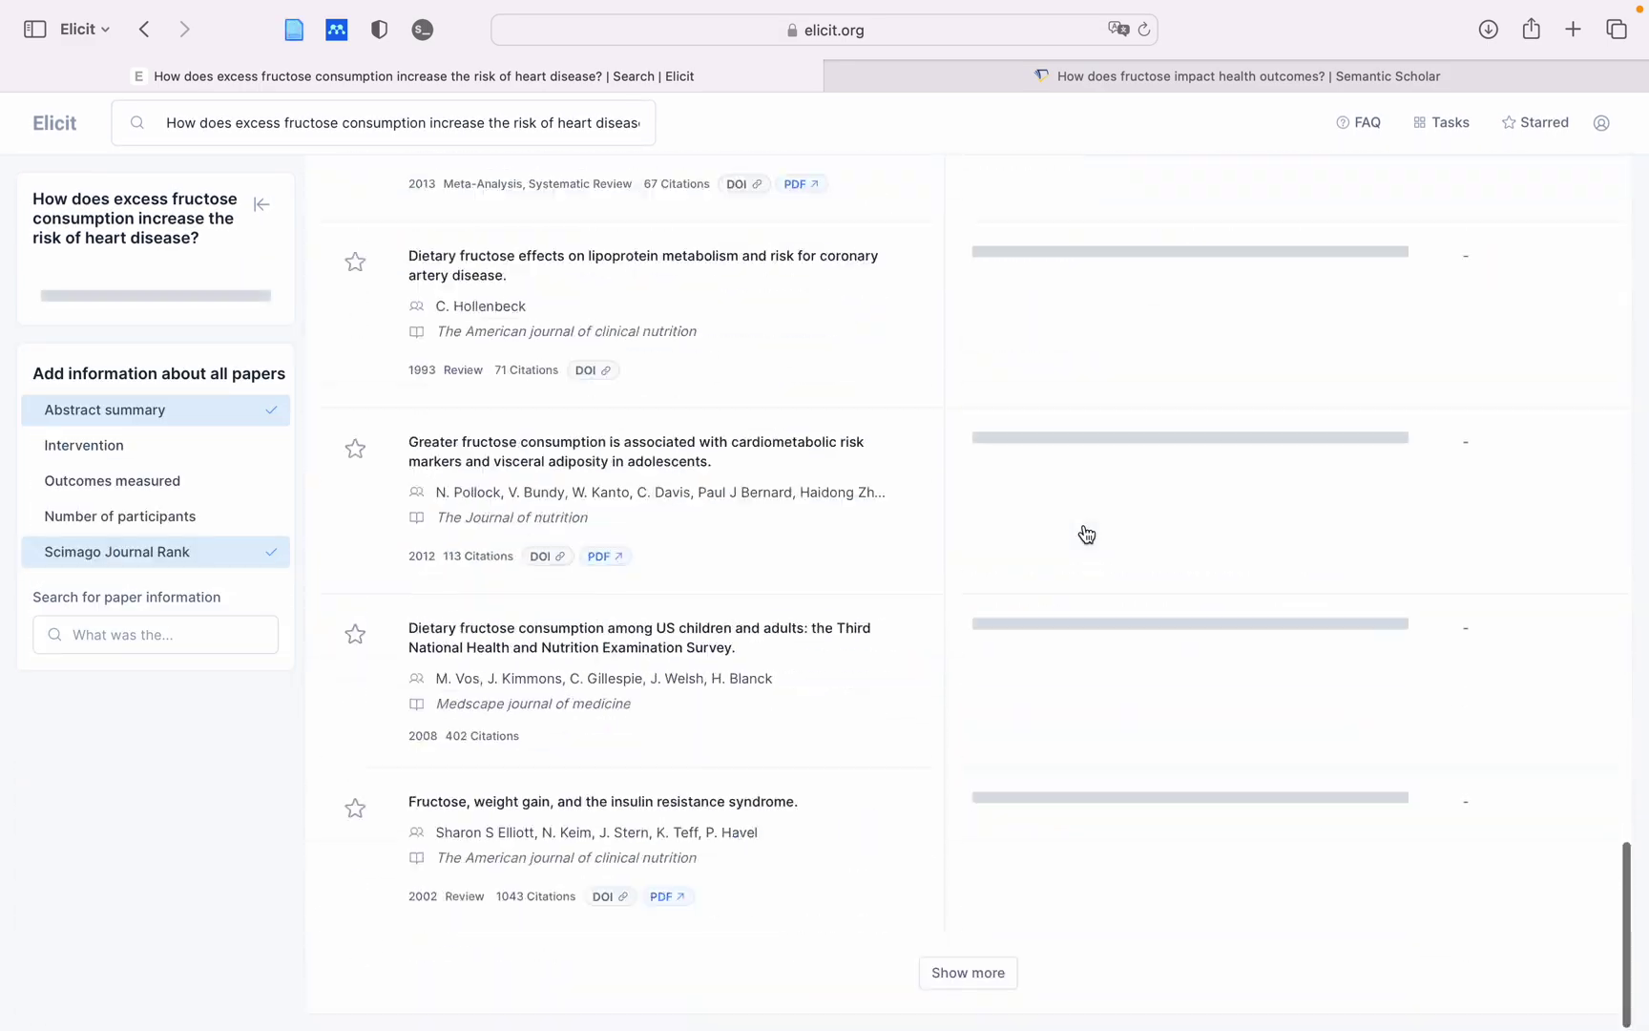
{"action": "left_click", "coordinate": [968, 969]}
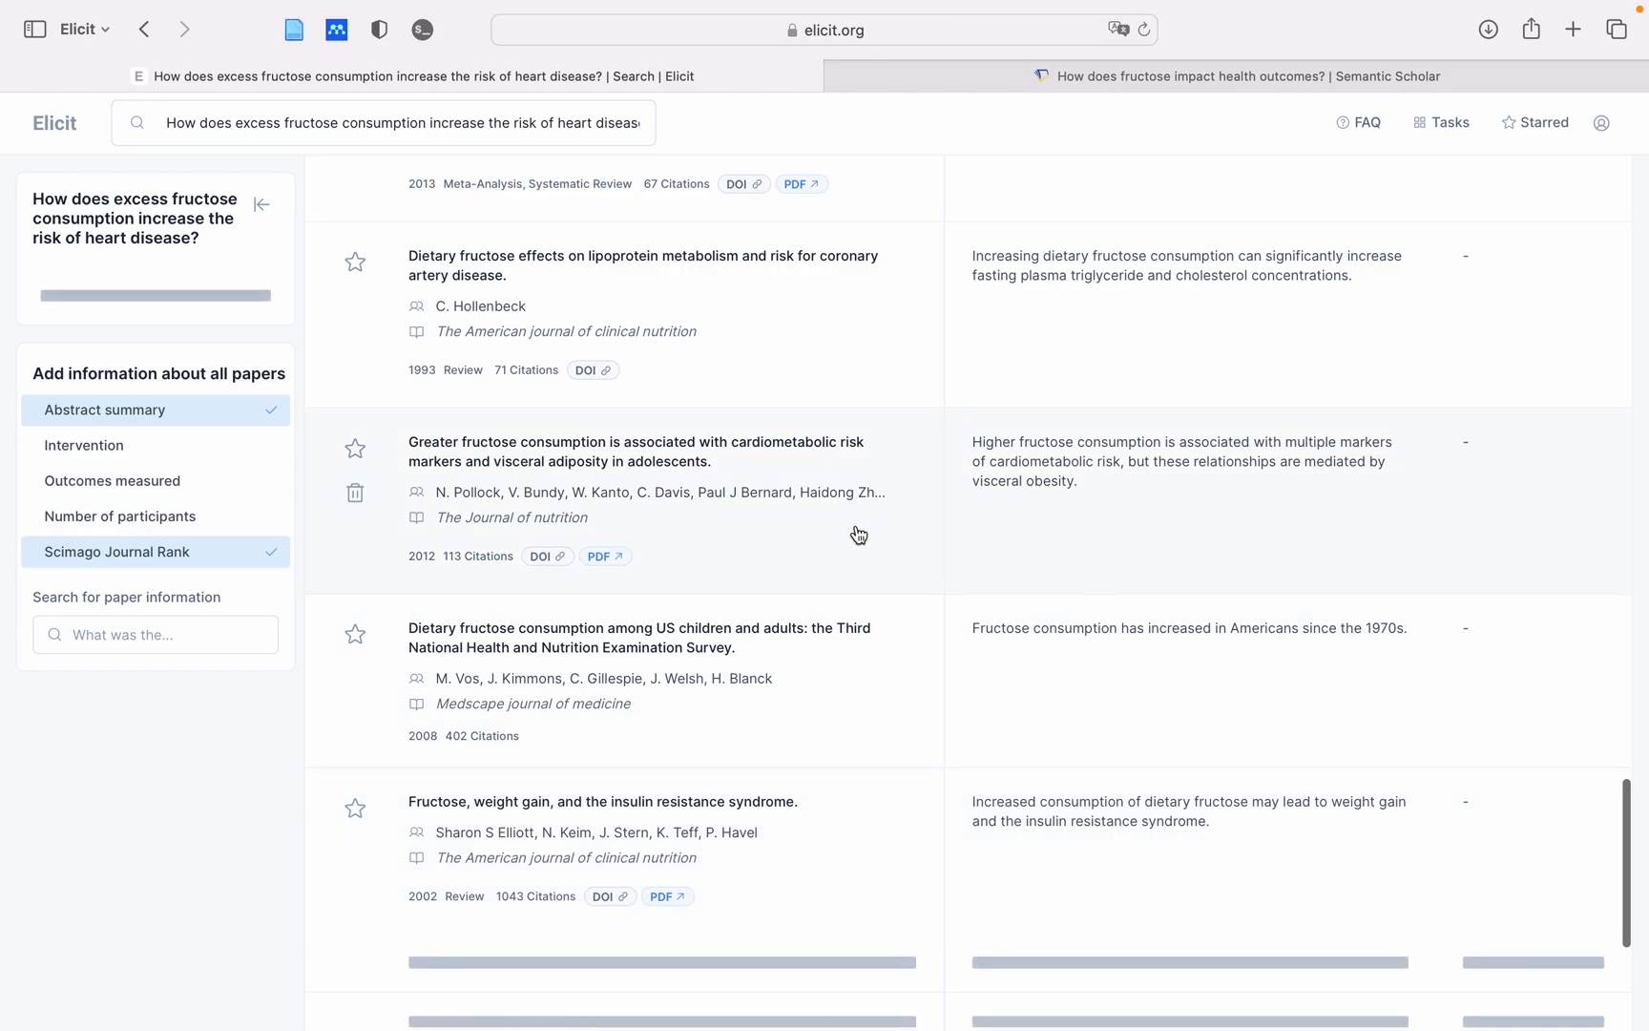
{"action": "scroll", "coordinate": [859, 534], "scroll_direction": "up", "scroll_amount": 5}
{"action": "scroll", "coordinate": [859, 535], "scroll_direction": "up", "scroll_amount": 15}
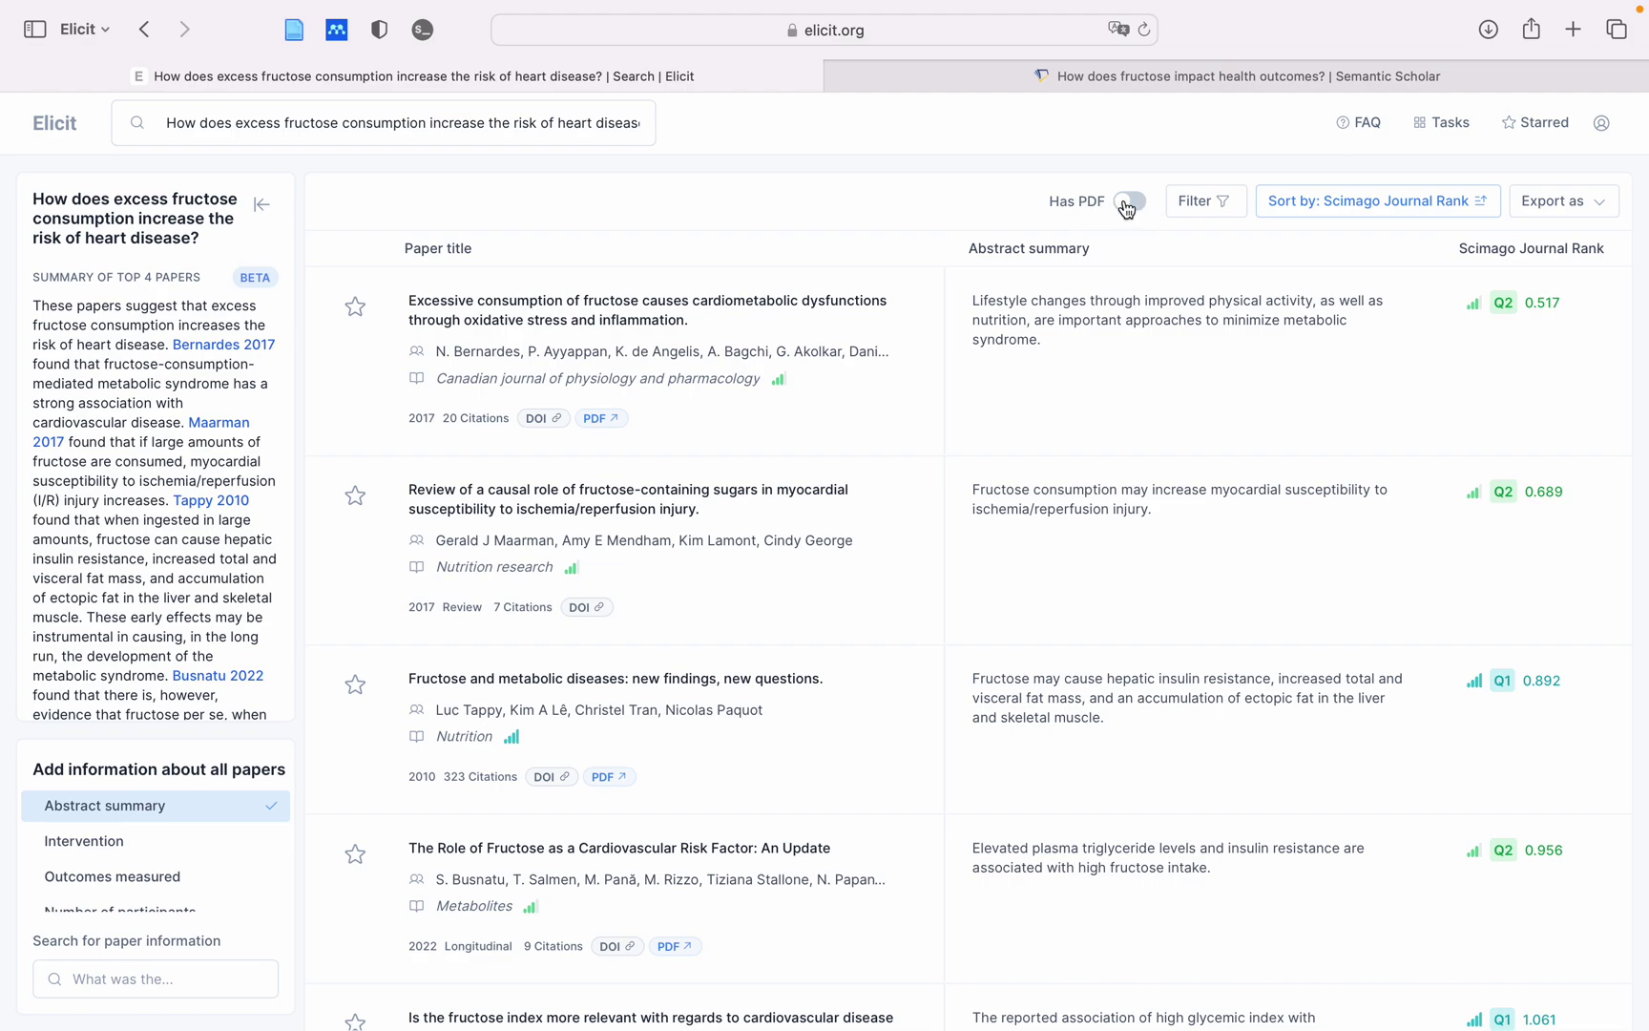
Limit the results to papers with a PDF and sort them by Scimago Journal Rank in descending order
{"action": "left_click", "coordinate": [1131, 204]}
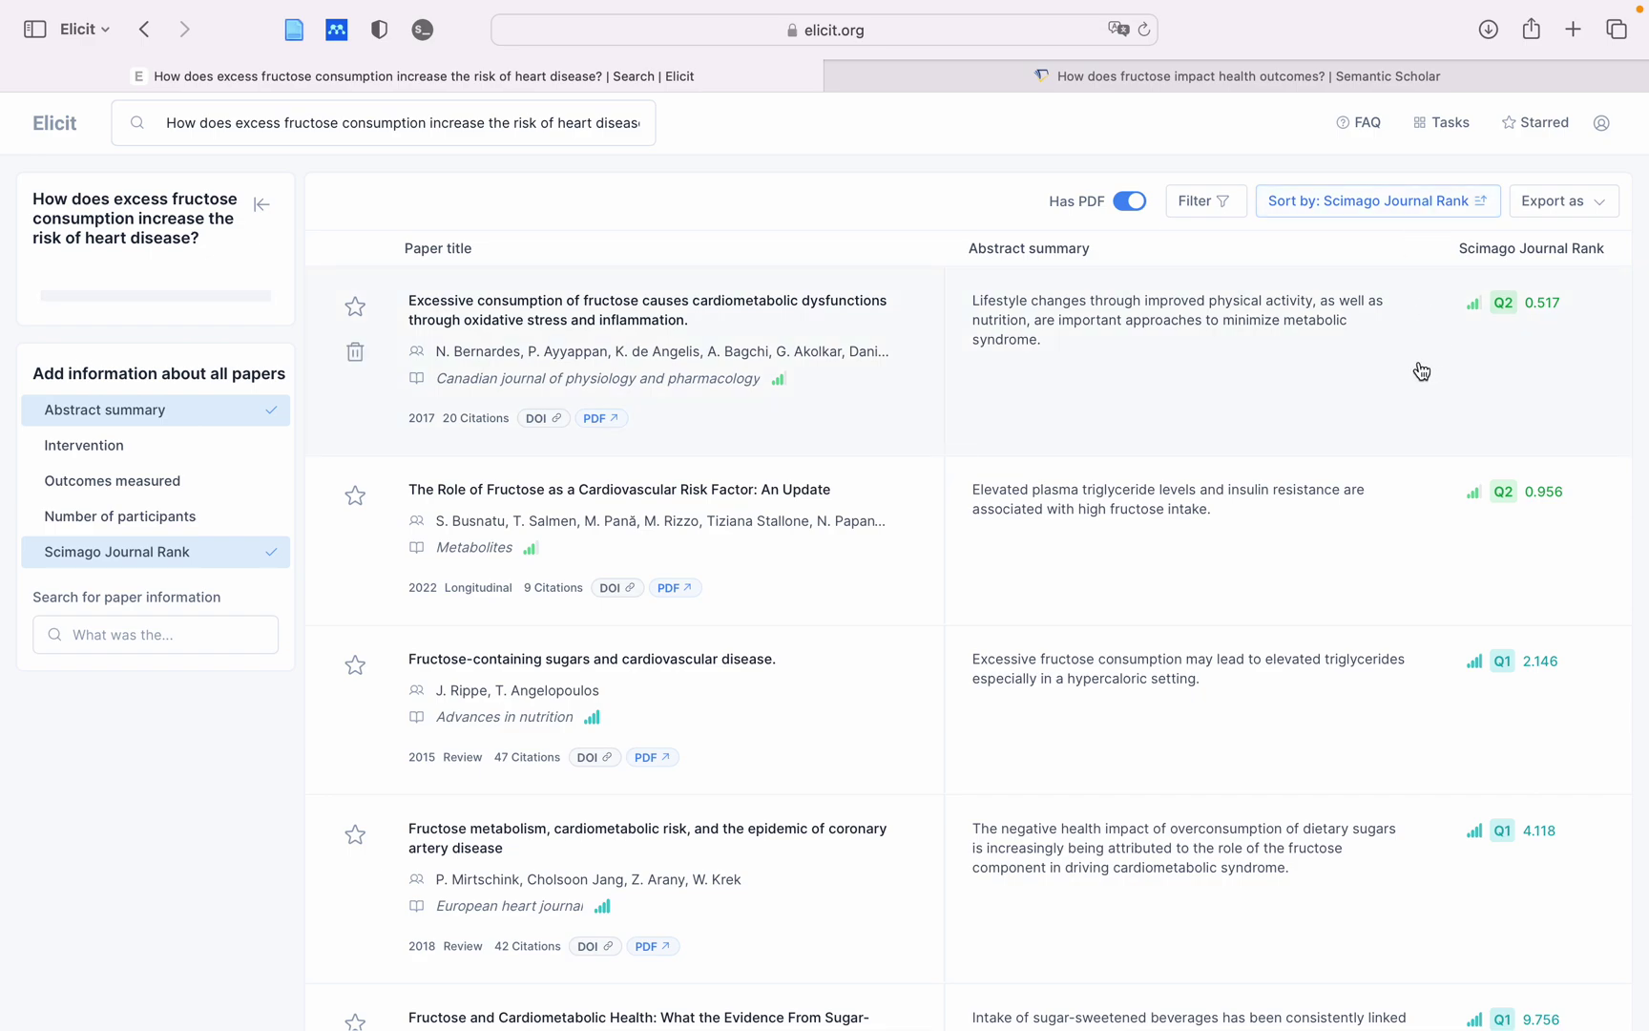
{"action": "left_click", "coordinate": [1430, 202]}
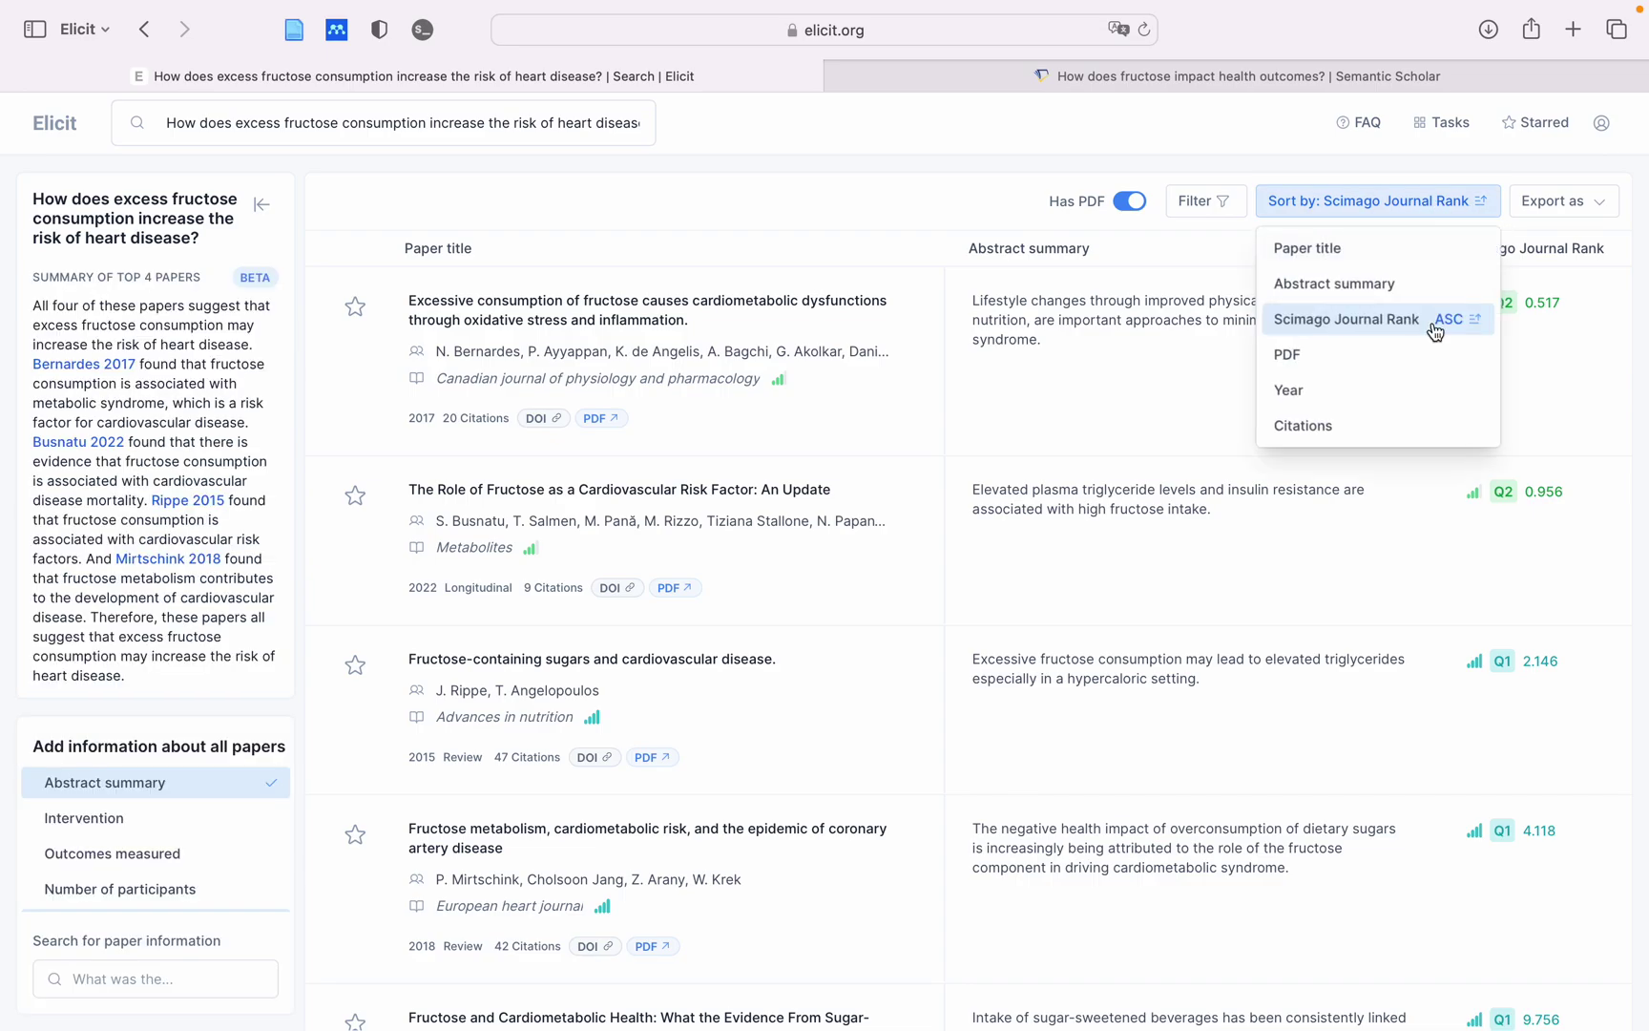
{"action": "left_click", "coordinate": [1435, 331]}
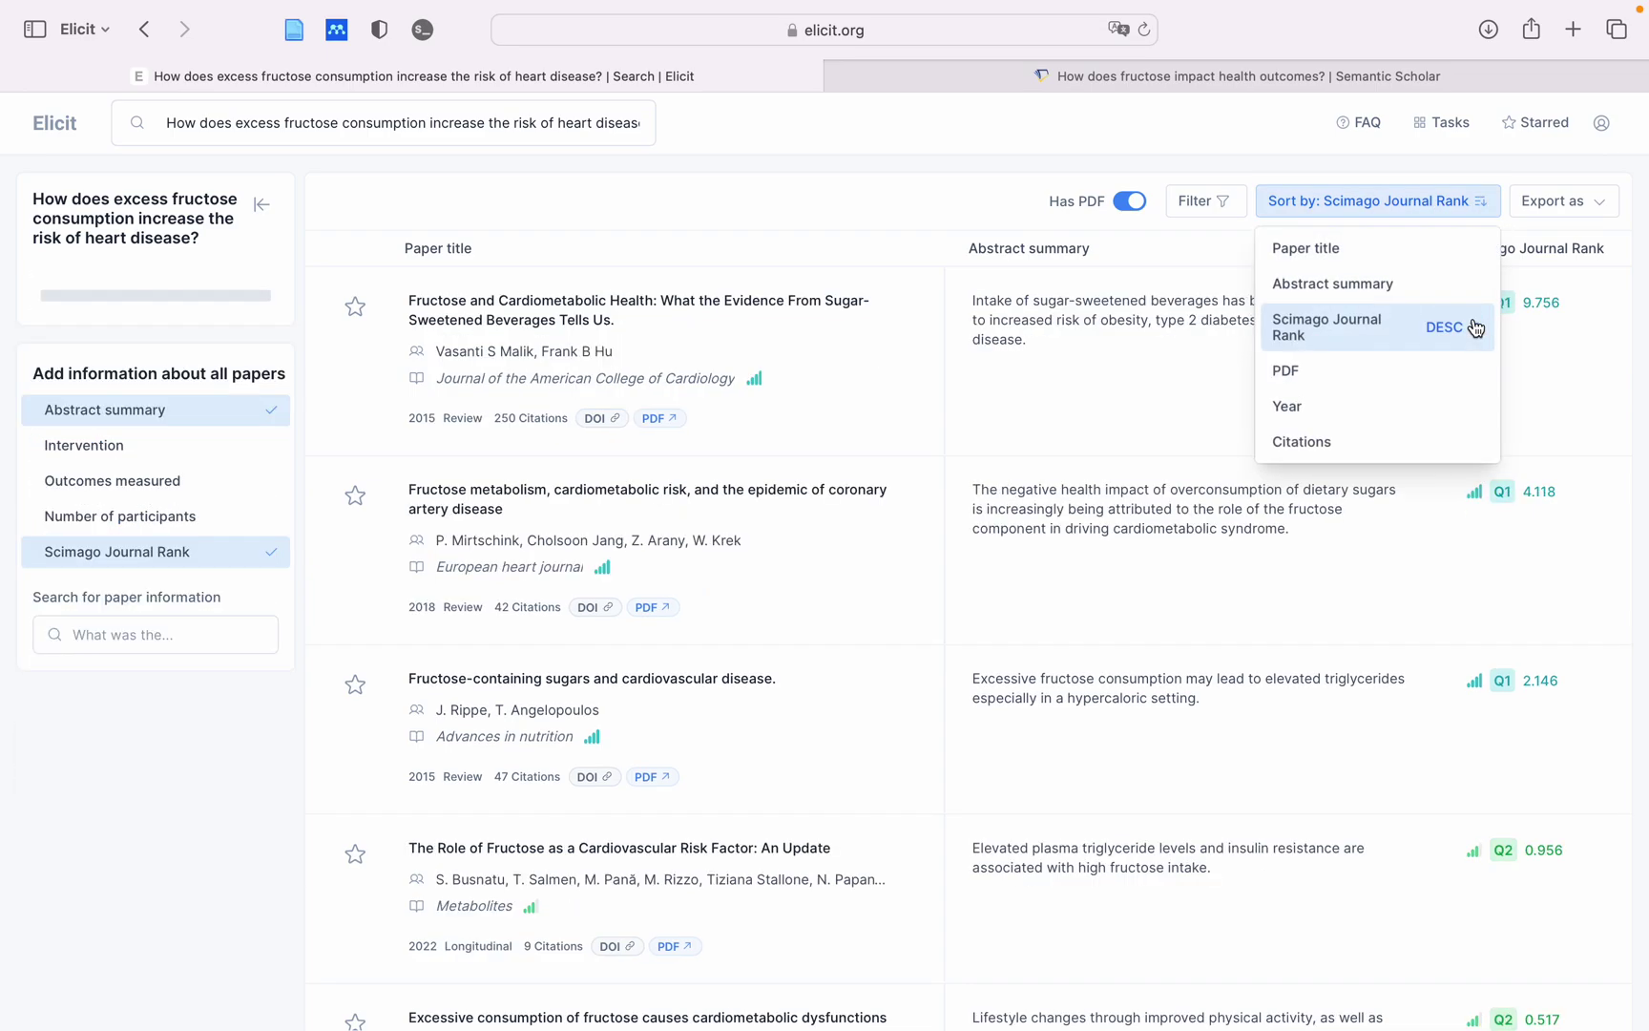
{"action": "left_click", "coordinate": [1012, 155]}
Load three more batches of papers with a PDF and look through the list sorted by descending journal rank
{"action": "scroll", "coordinate": [1237, 468], "scroll_direction": "down", "scroll_amount": 10}
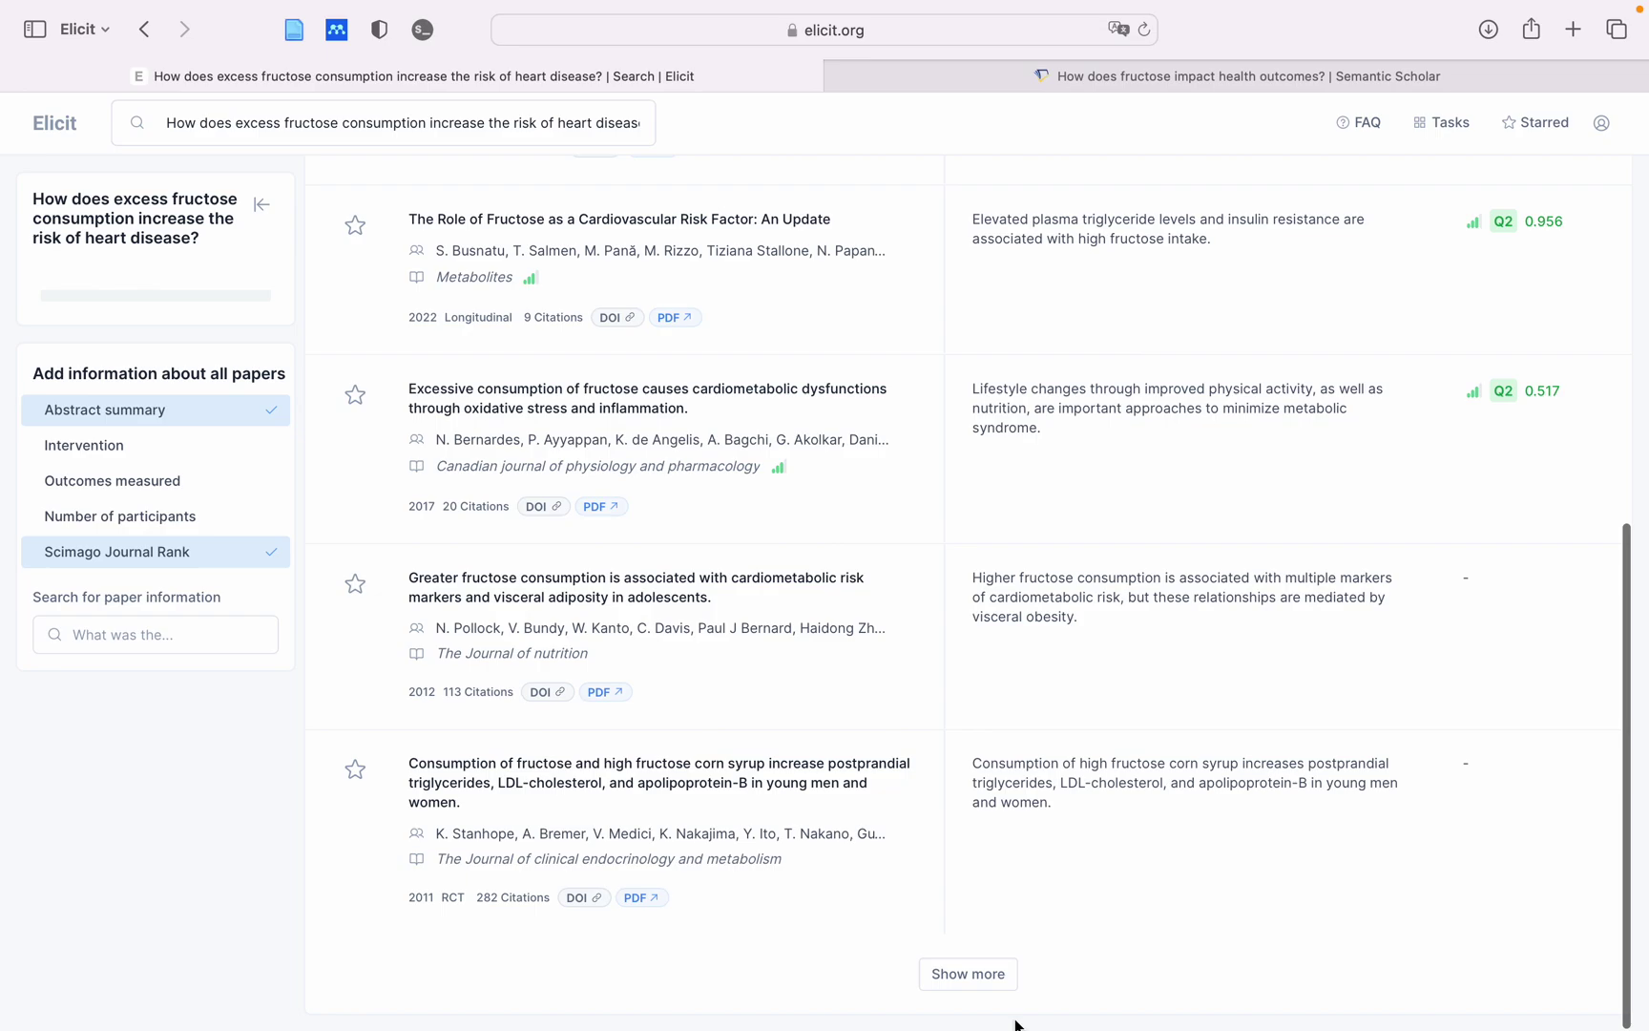
{"action": "left_click", "coordinate": [975, 973]}
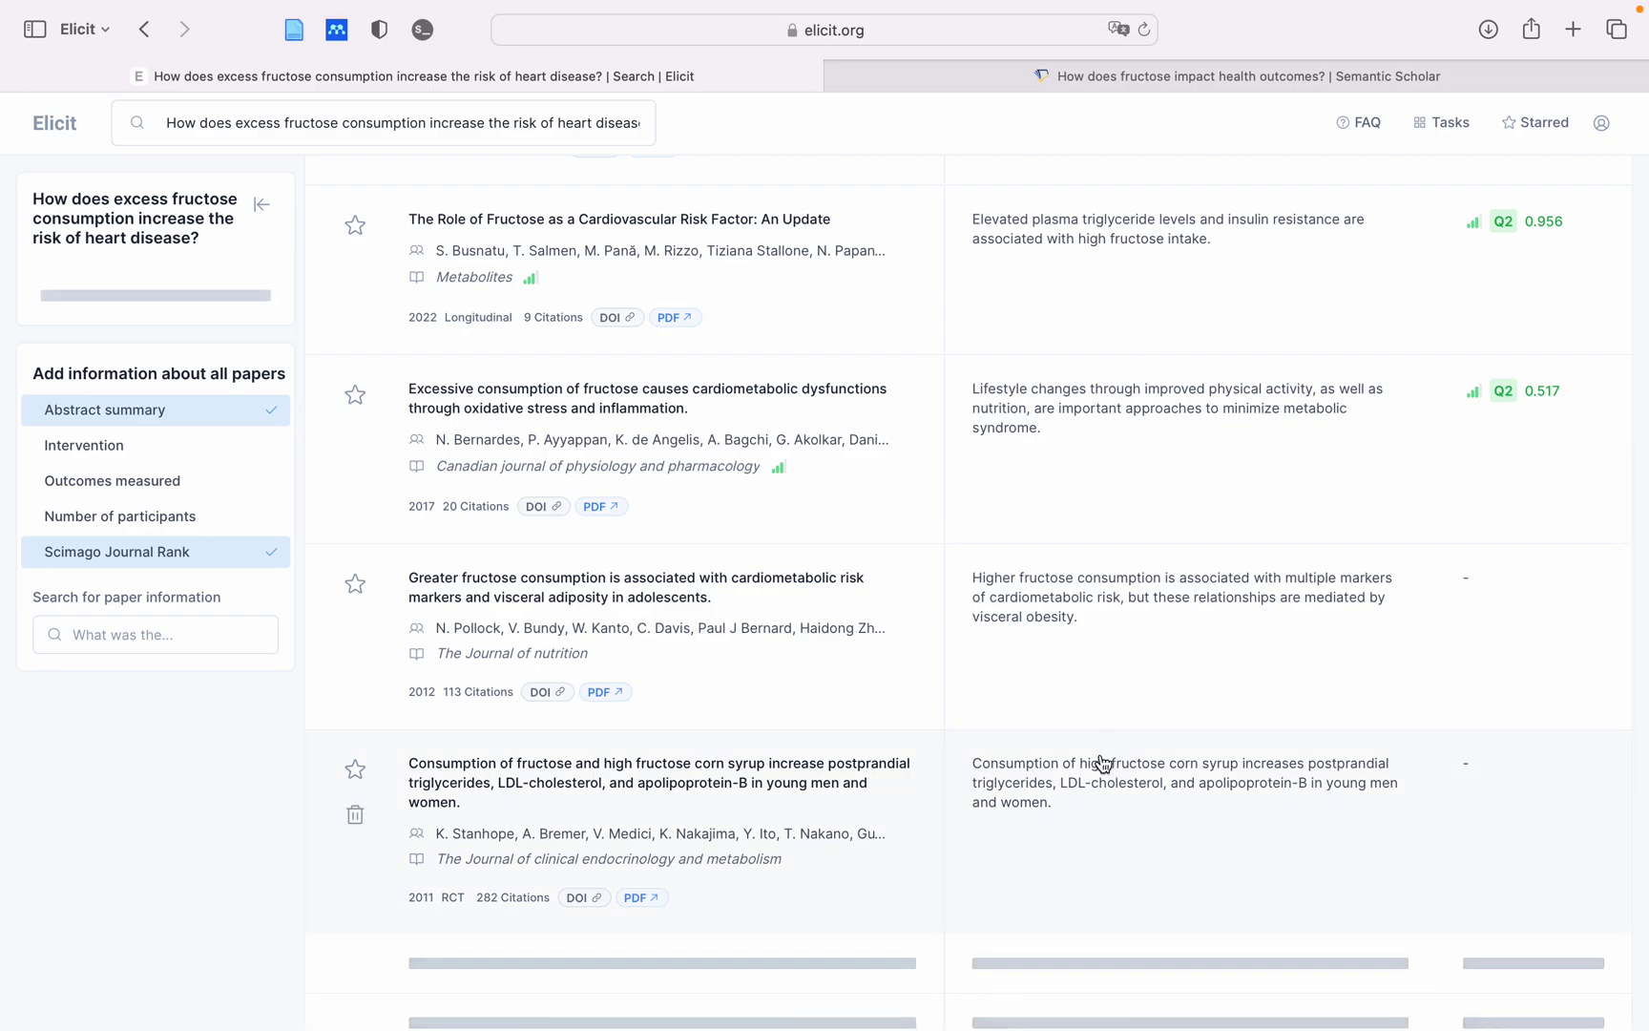
{"action": "scroll", "coordinate": [1103, 764], "scroll_direction": "down", "scroll_amount": 5}
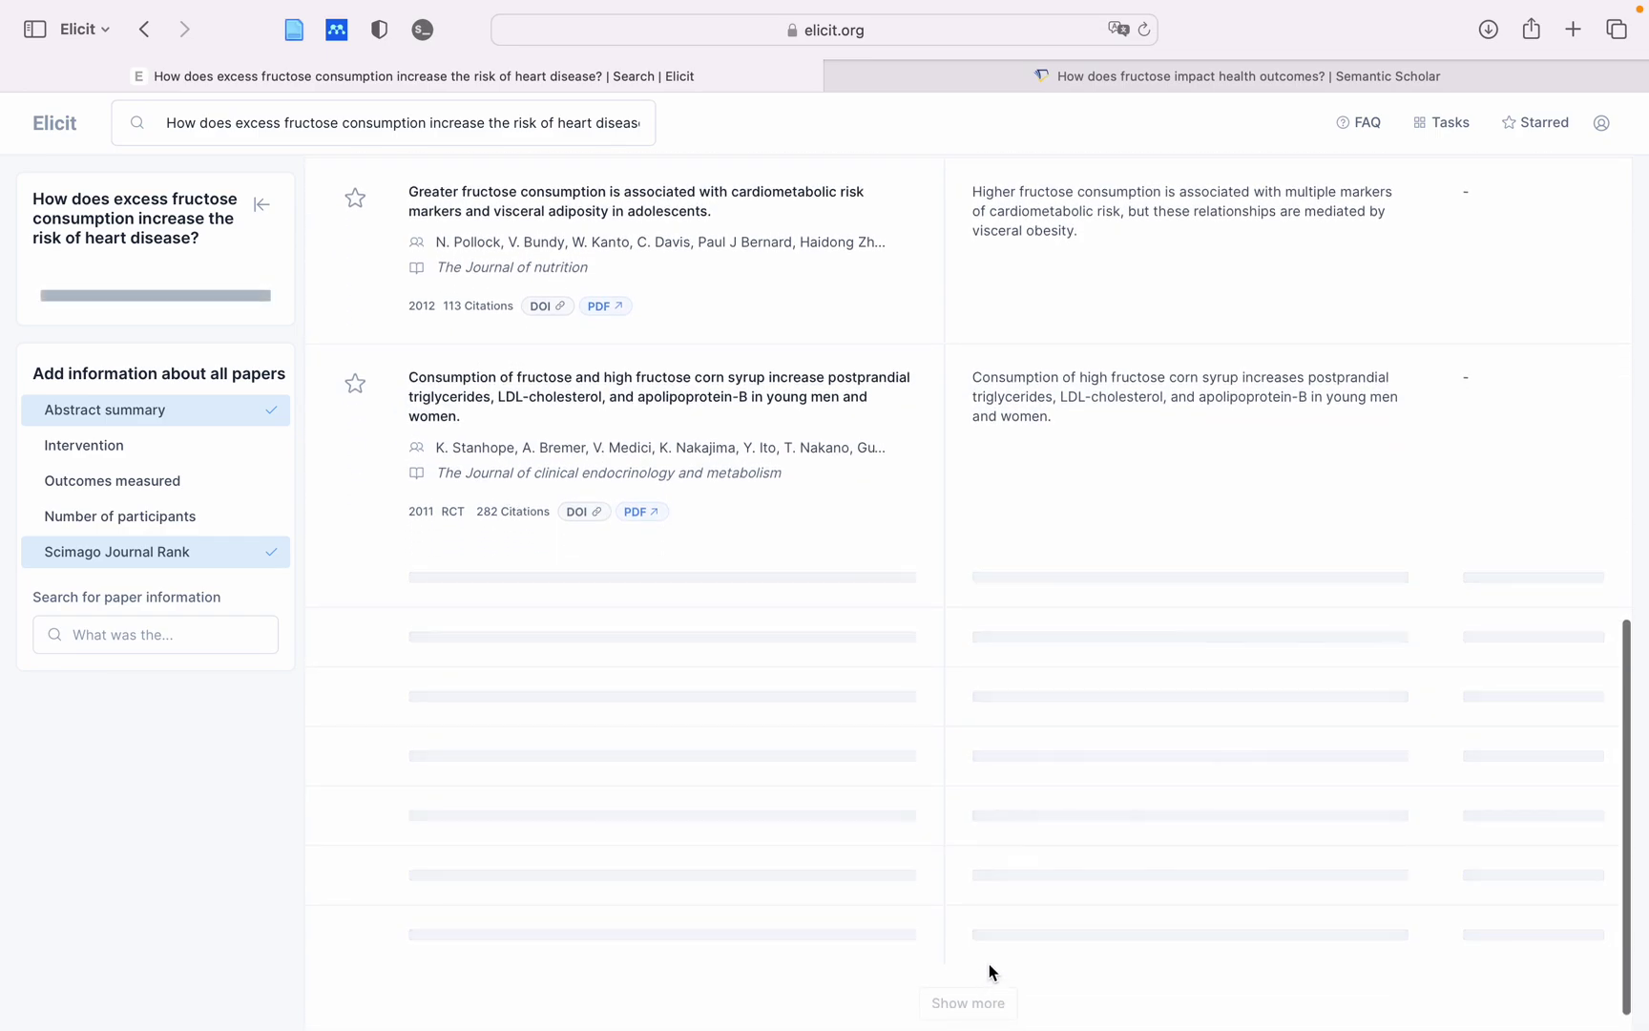
{"action": "scroll", "coordinate": [1019, 721], "scroll_direction": "down", "scroll_amount": 10}
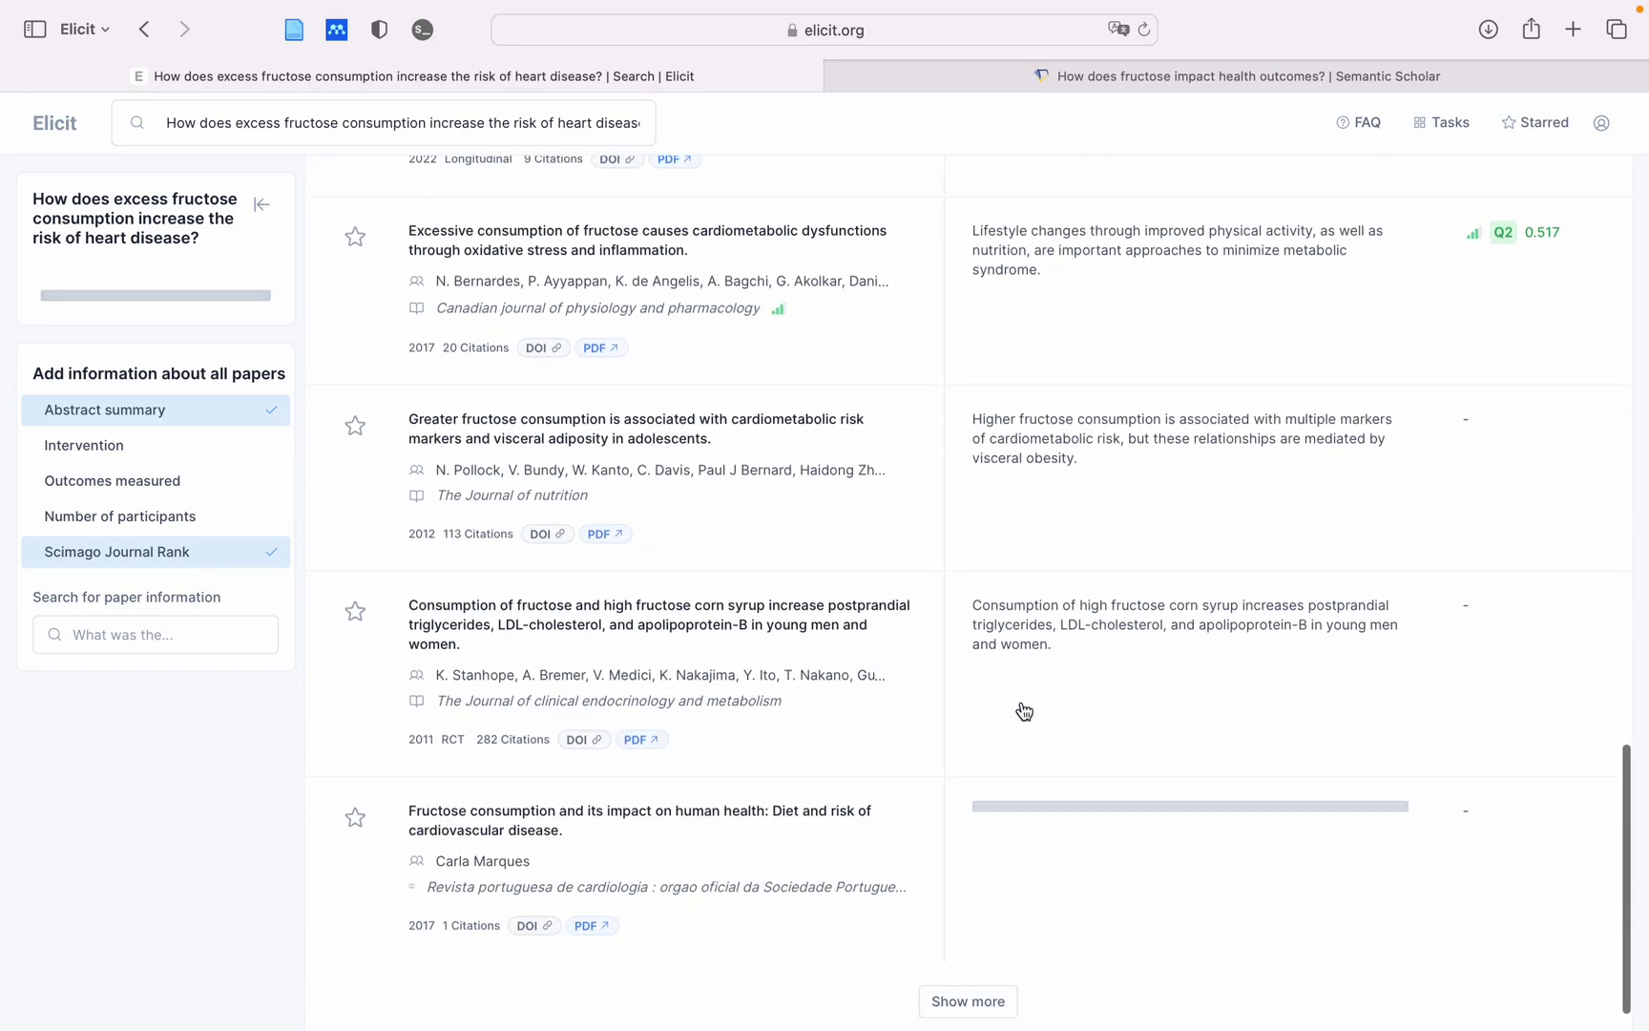
{"action": "left_click", "coordinate": [948, 972]}
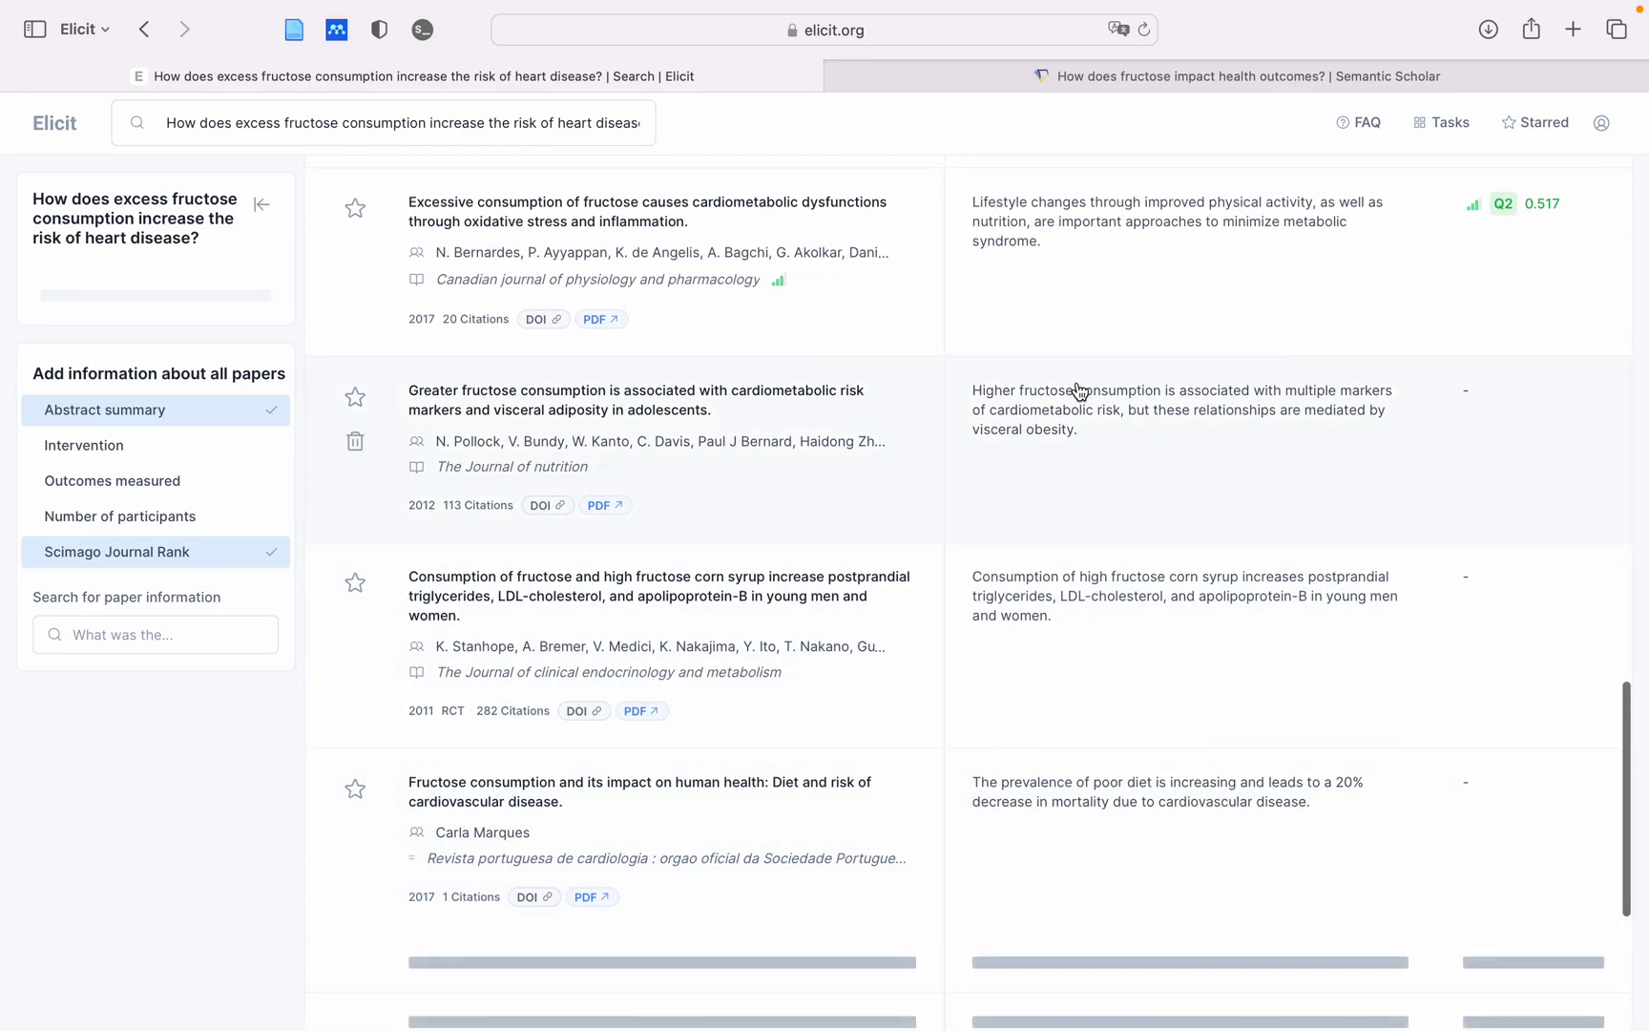
{"action": "scroll", "coordinate": [1080, 400], "scroll_direction": "down", "scroll_amount": 5}
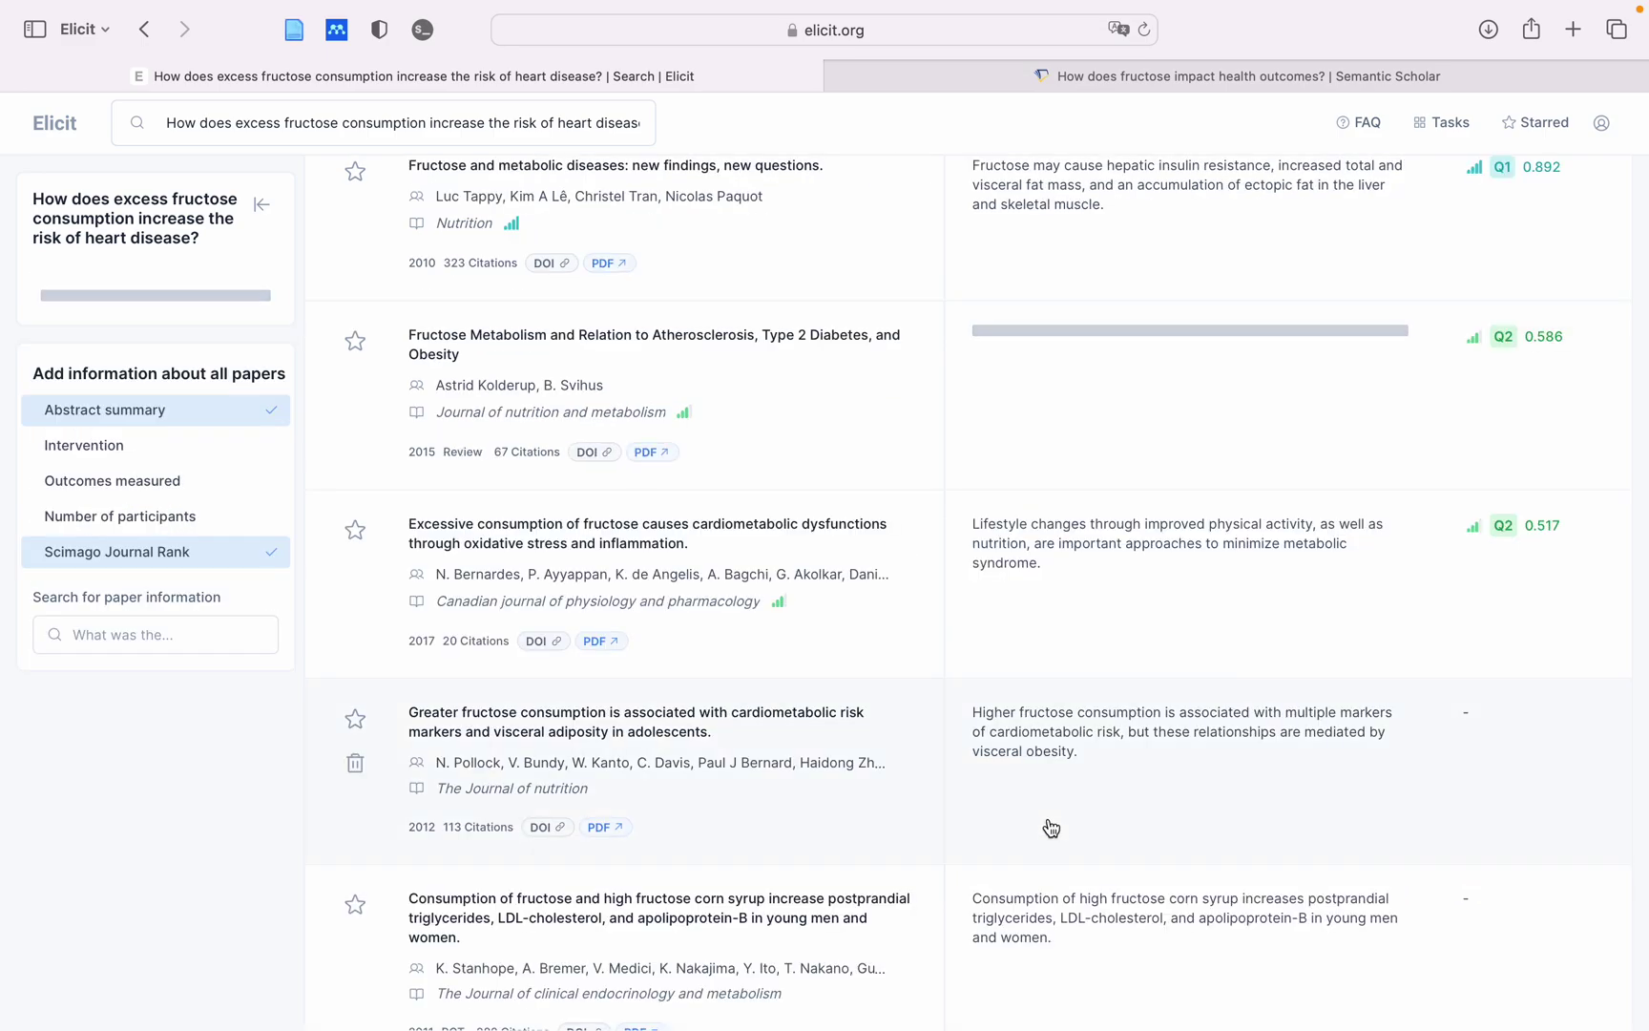
{"action": "scroll", "coordinate": [1060, 821], "scroll_direction": "down", "scroll_amount": 10}
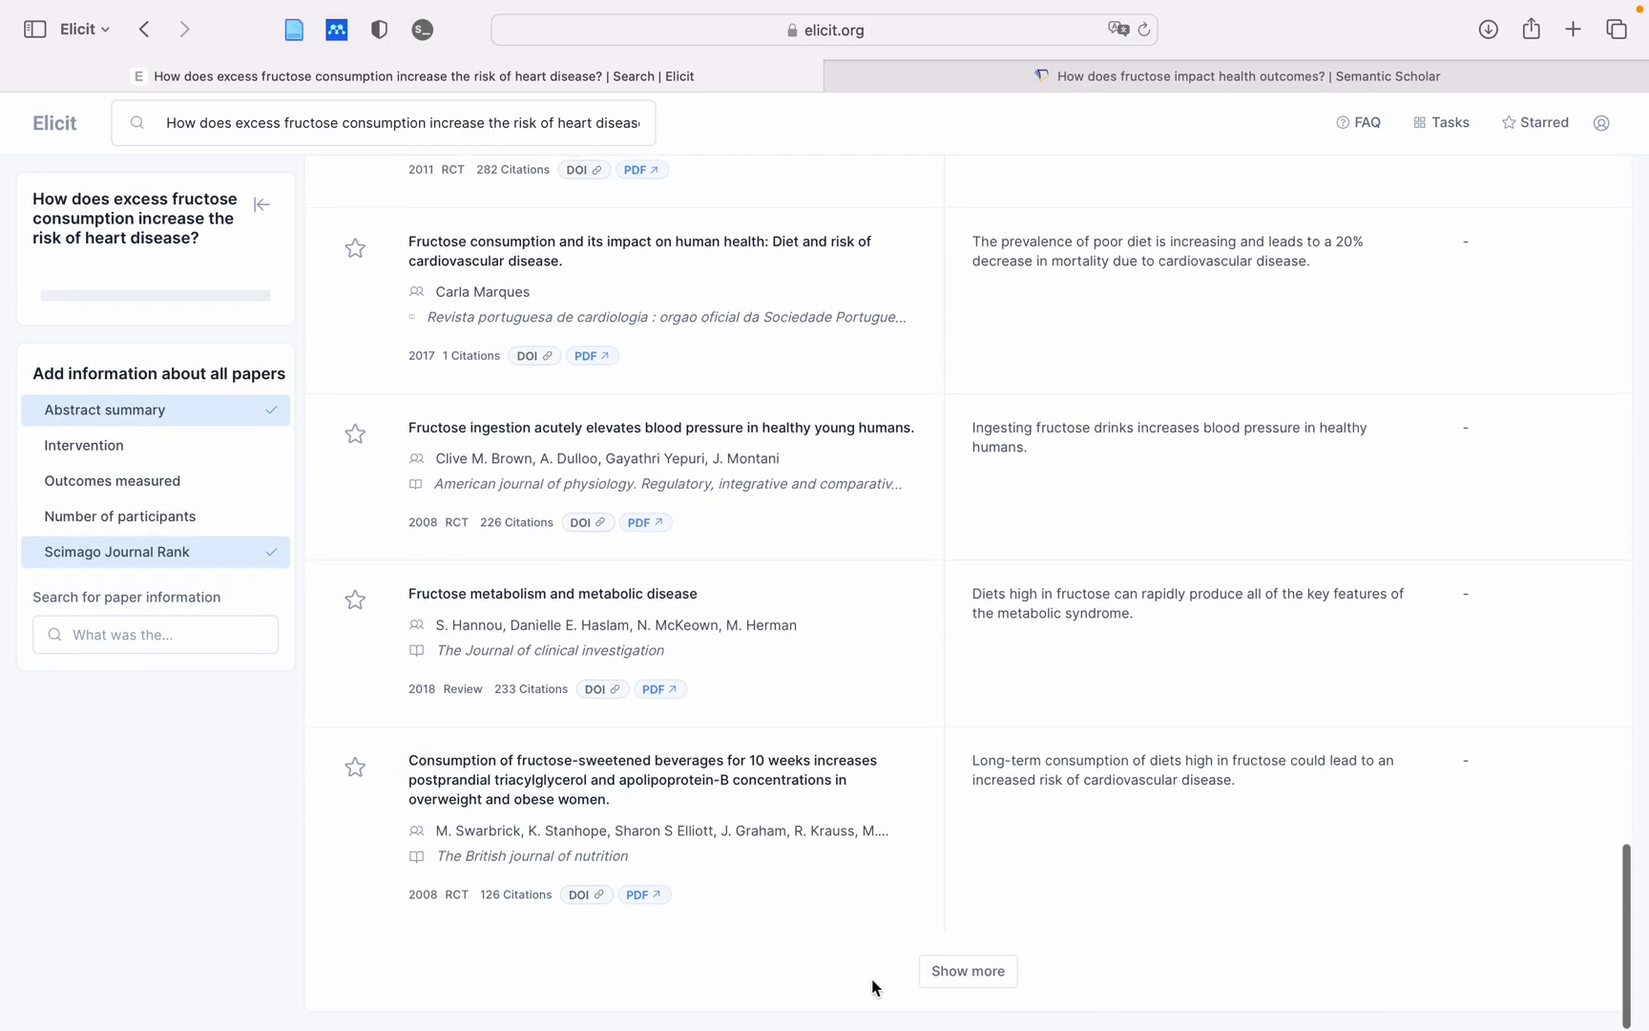
{"action": "left_click", "coordinate": [969, 972]}
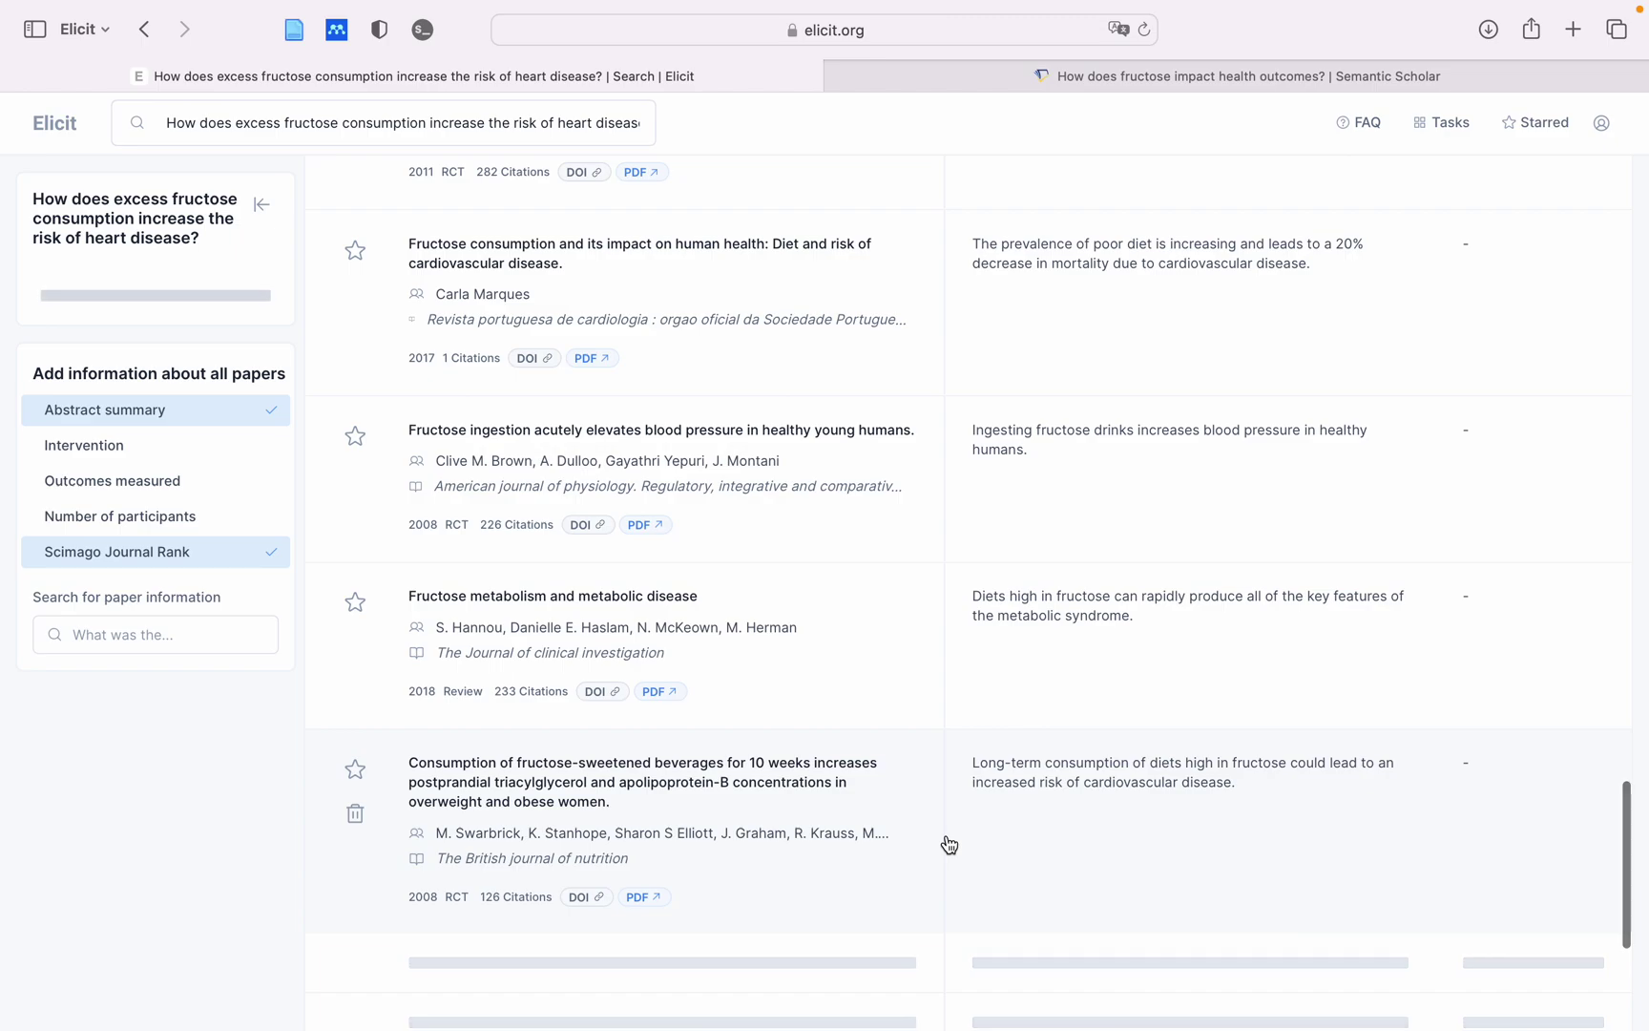
{"action": "scroll", "coordinate": [1026, 723], "scroll_direction": "up", "scroll_amount": 15}
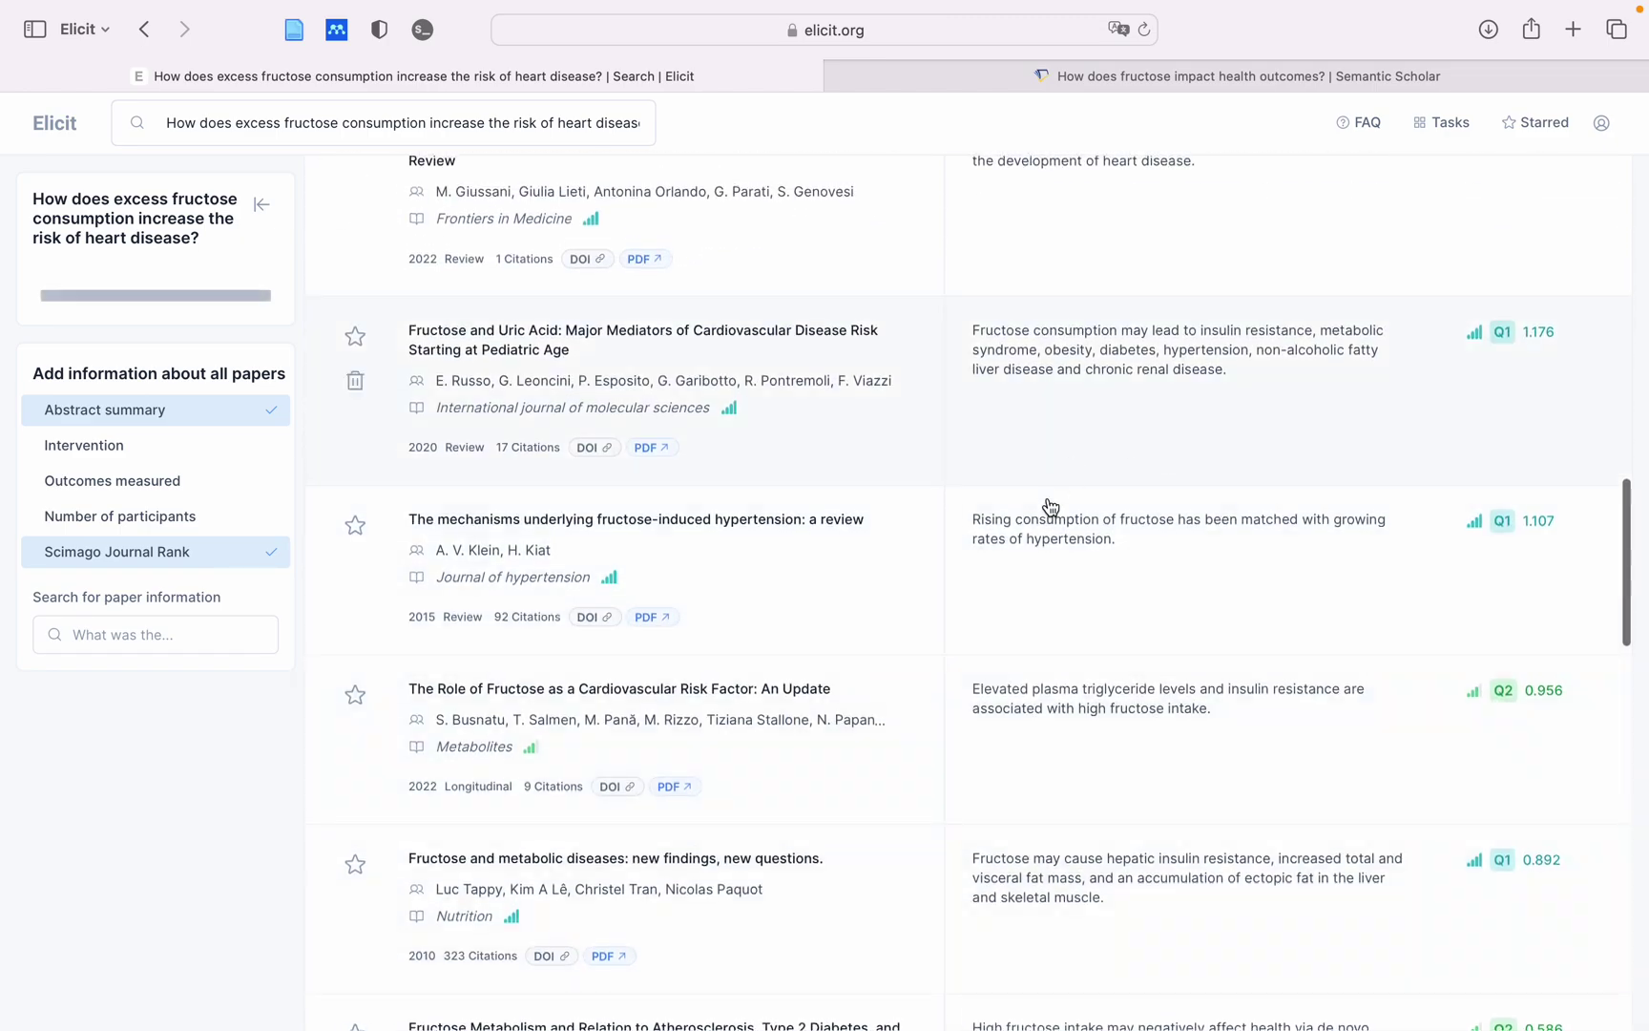
{"action": "scroll", "coordinate": [1152, 451], "scroll_direction": "down", "scroll_amount": 15}
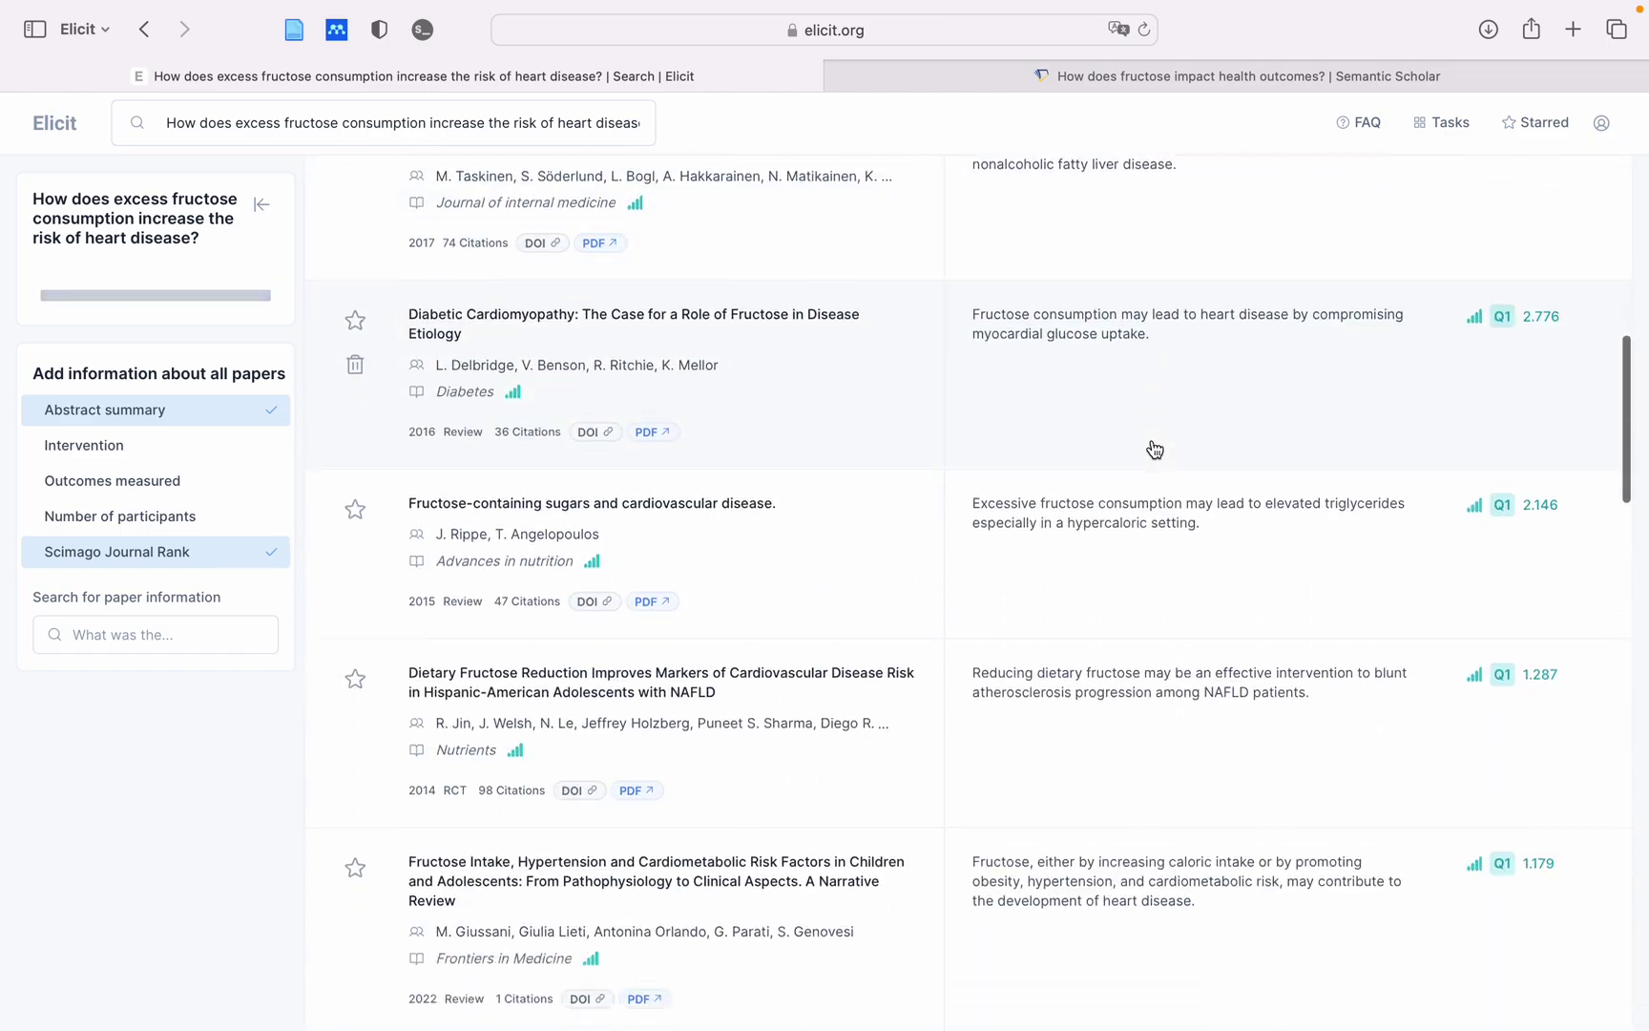
{"action": "scroll", "coordinate": [1154, 449], "scroll_direction": "up", "scroll_amount": 15}
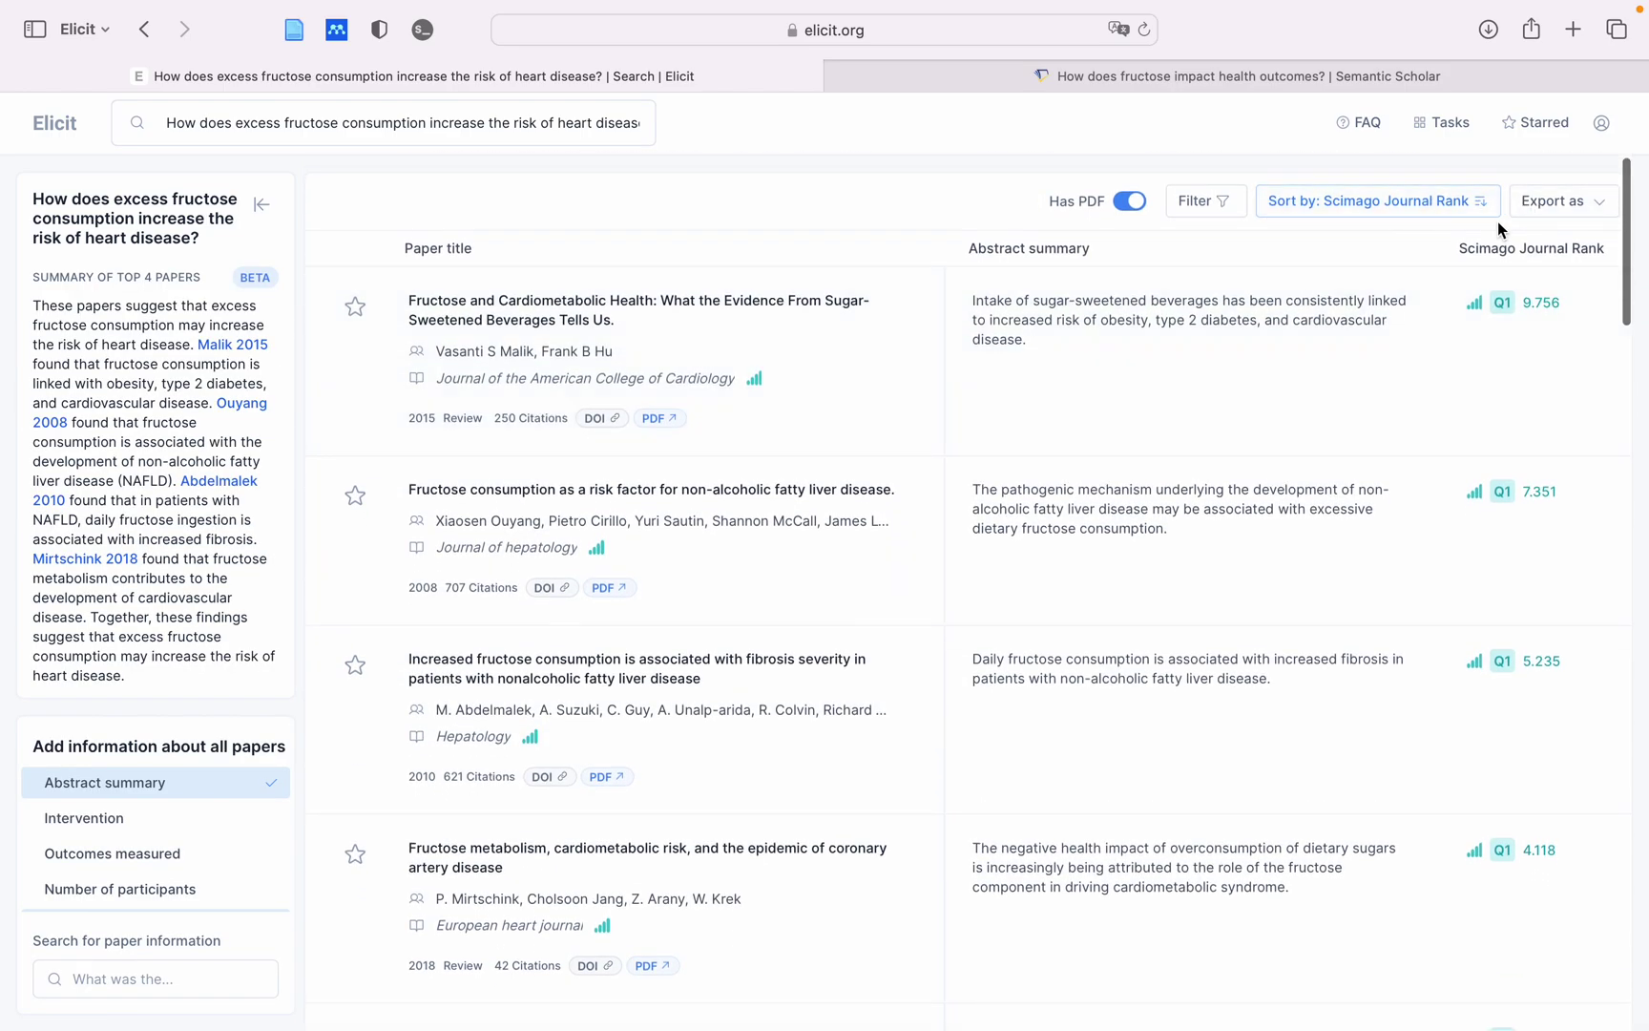
Bring up the export format choices for the paper results
{"action": "left_click", "coordinate": [1553, 209]}
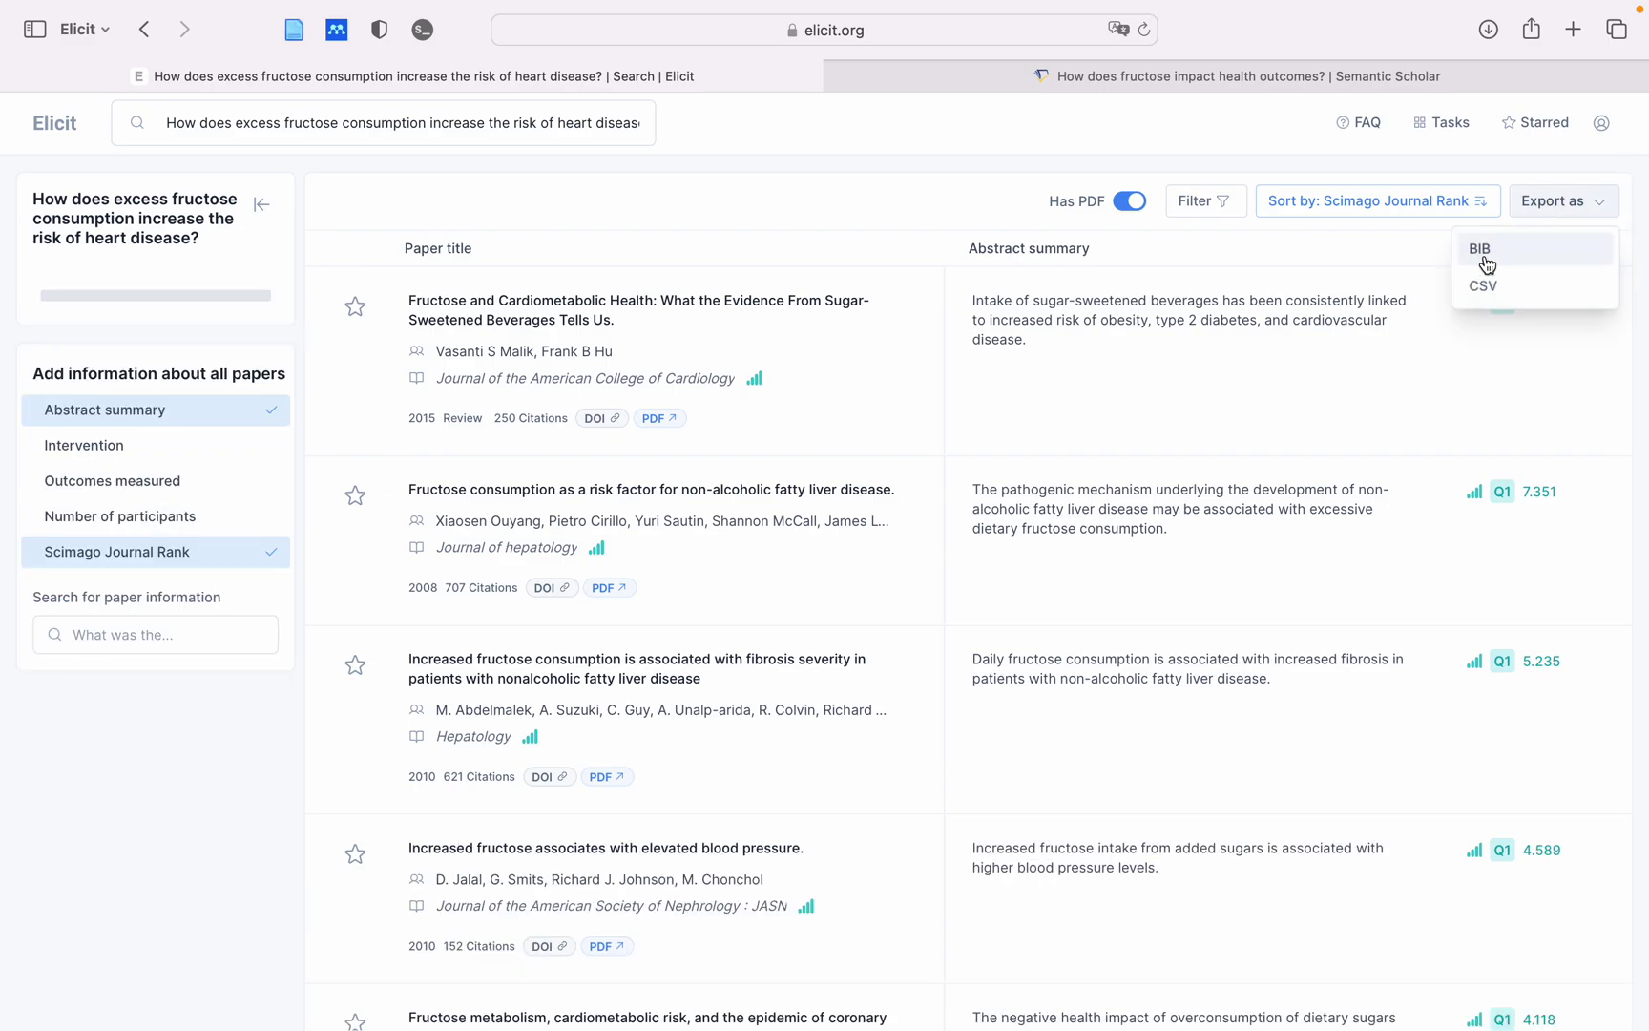
{"action": "key", "text": "ctrl+Up"}
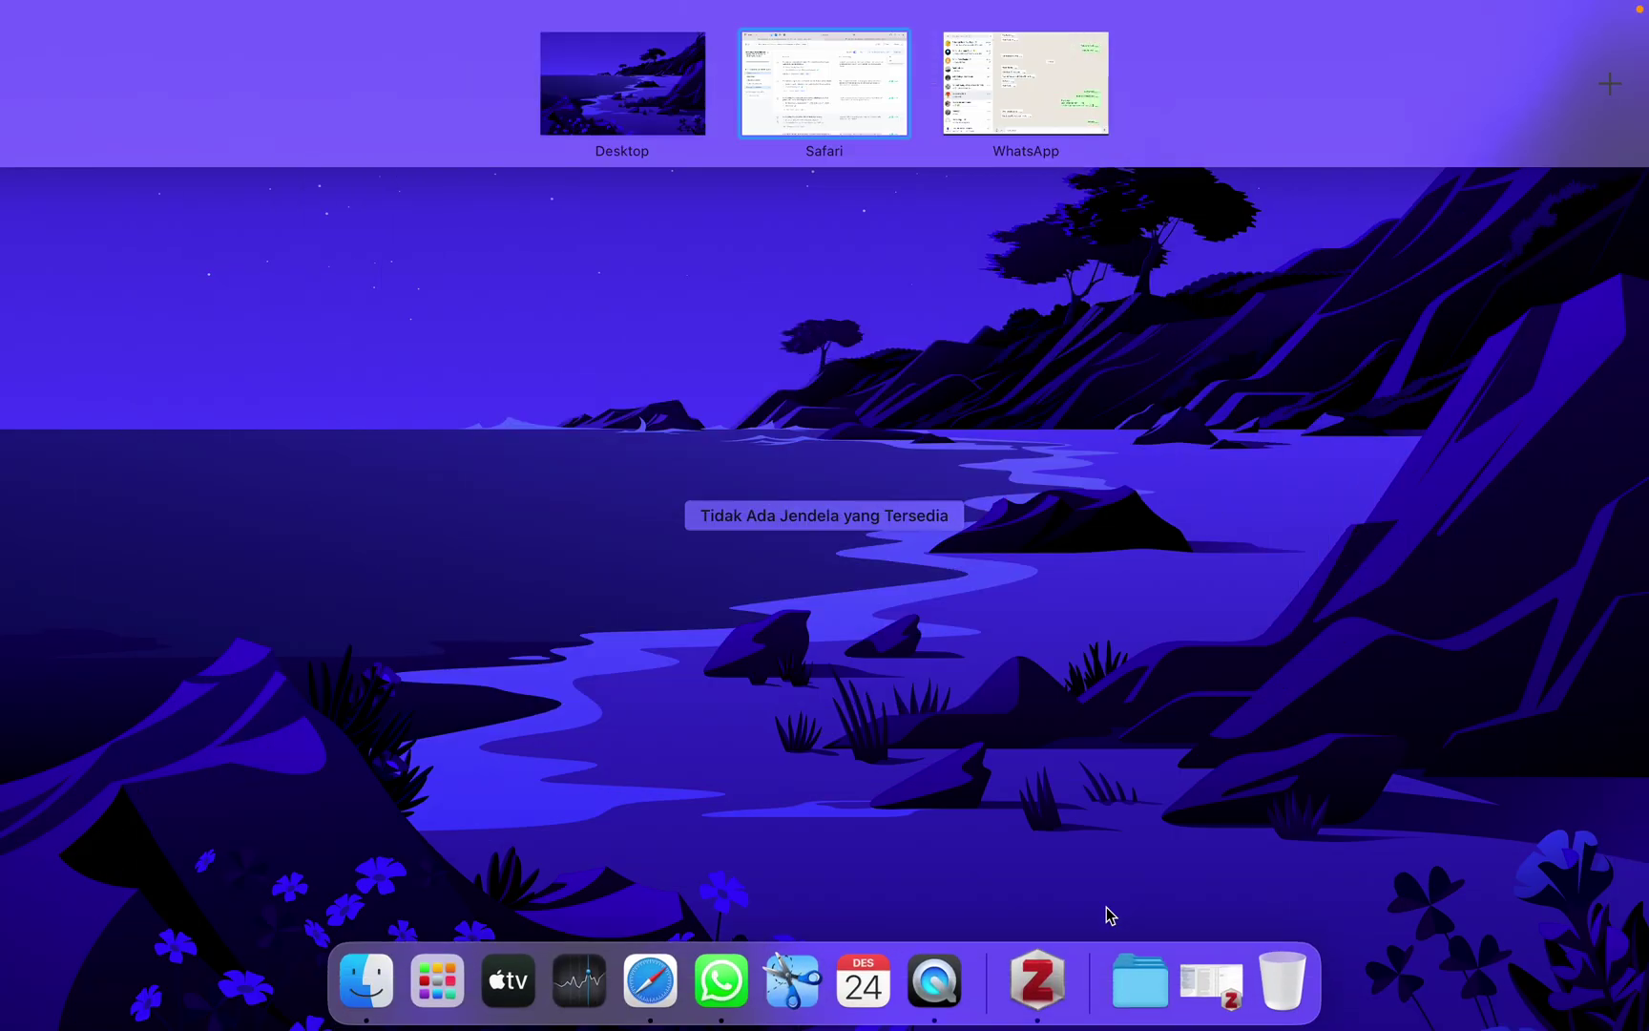
{"action": "left_click", "coordinate": [1205, 964]}
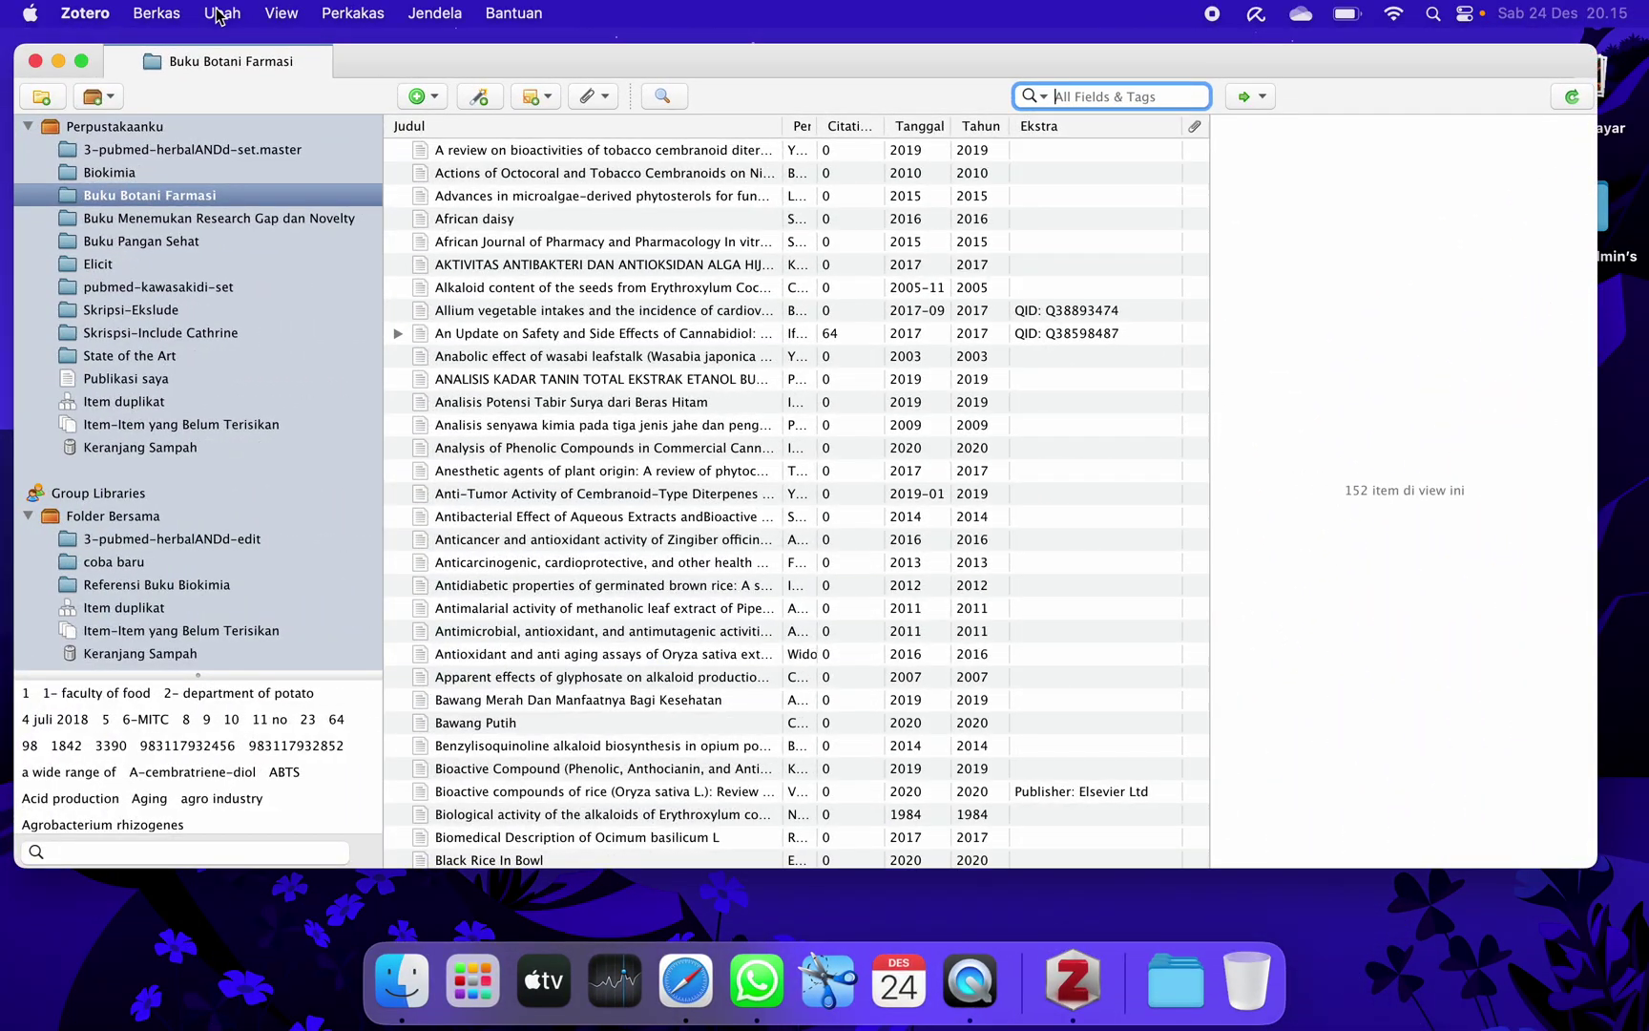
{"action": "left_click", "coordinate": [179, 21]}
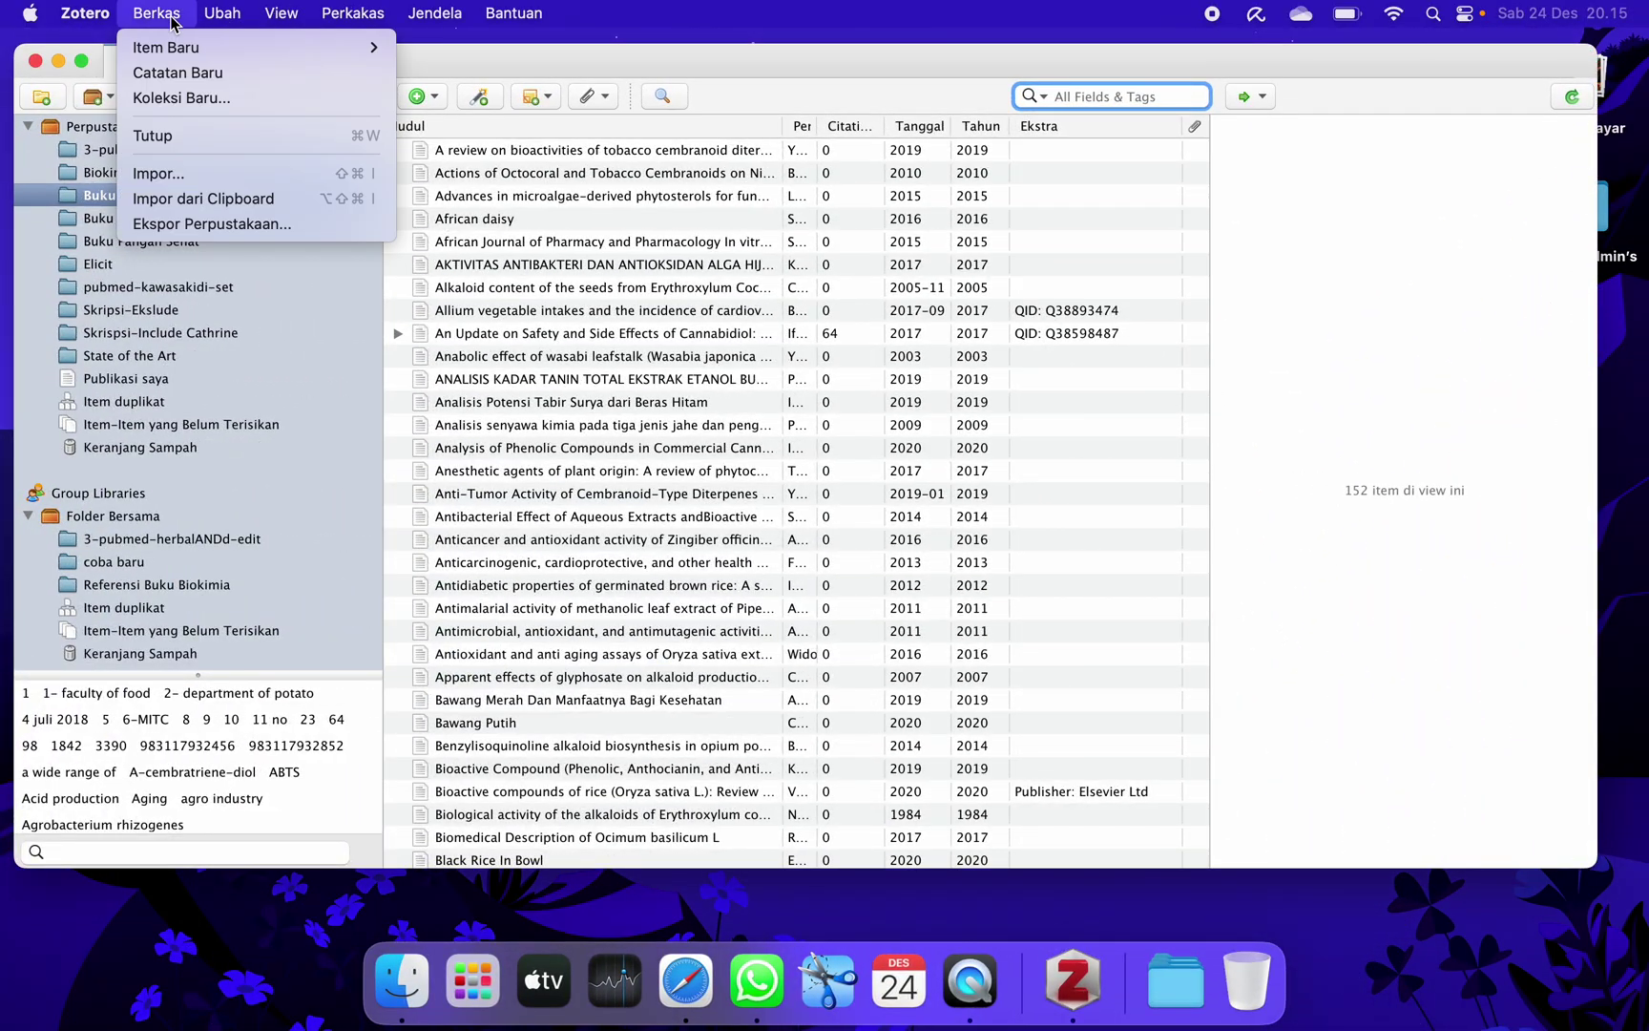
{"action": "left_click", "coordinate": [210, 174]}
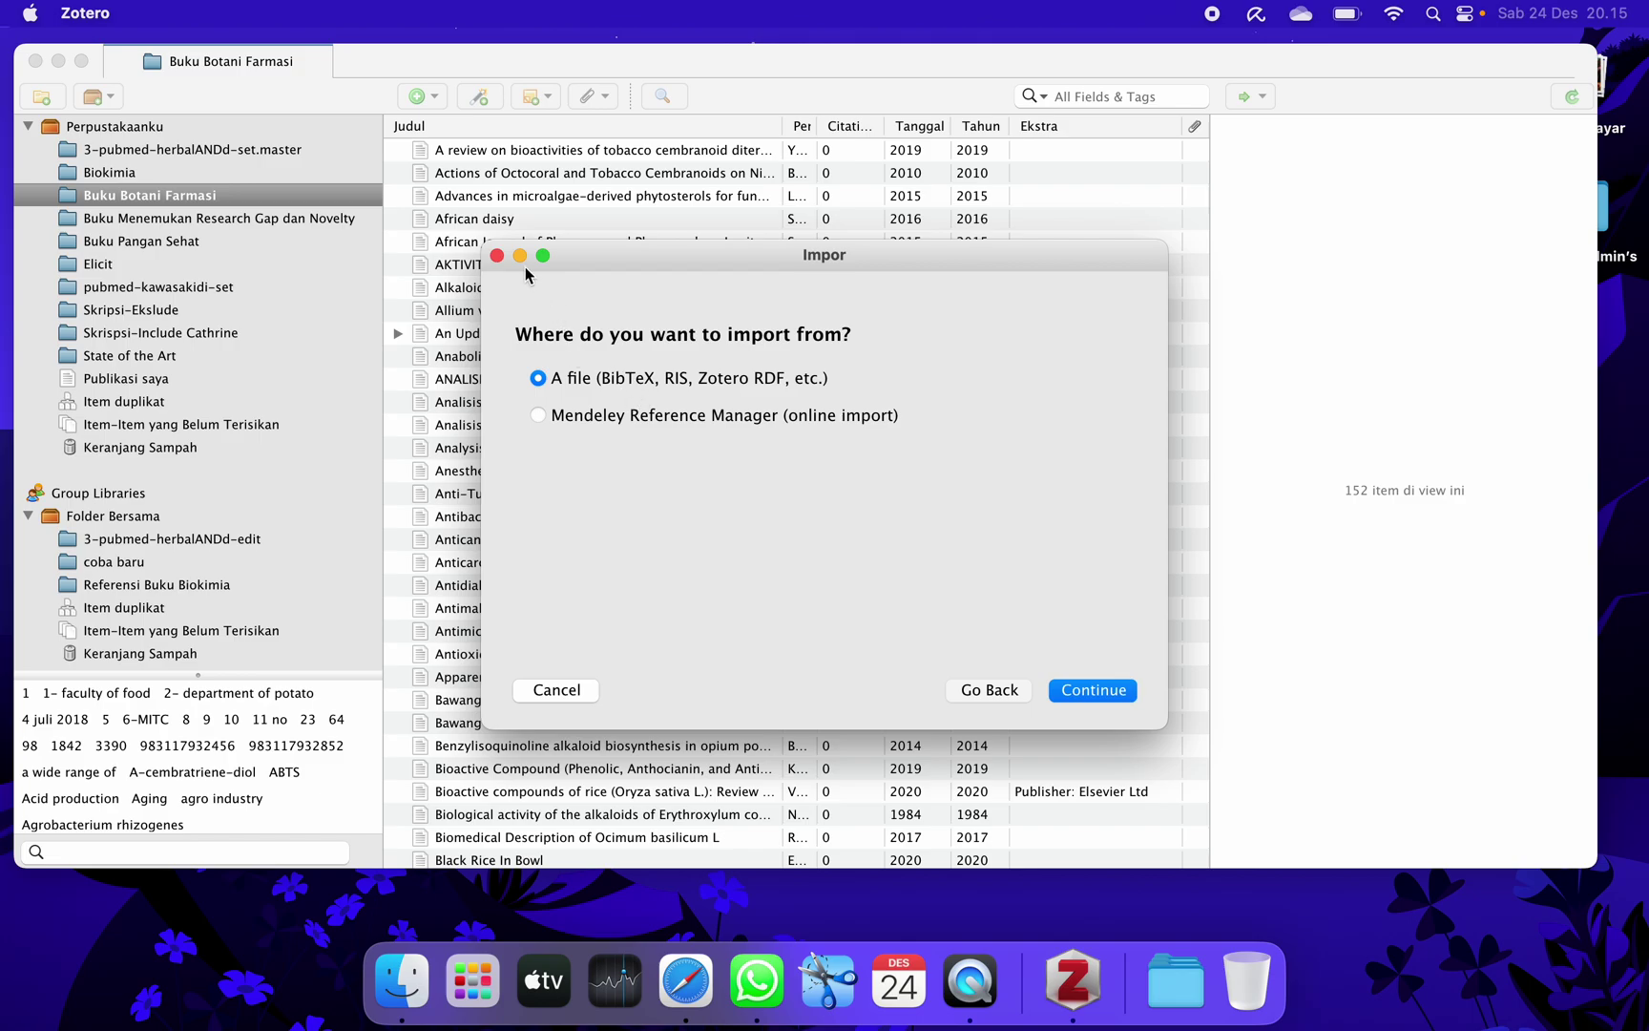
{"action": "left_click", "coordinate": [498, 256]}
Export the Elicit results in BIB format and reveal the downloaded elicit-results-3.bib in Finder
{"action": "key", "text": "ctrl+Right"}
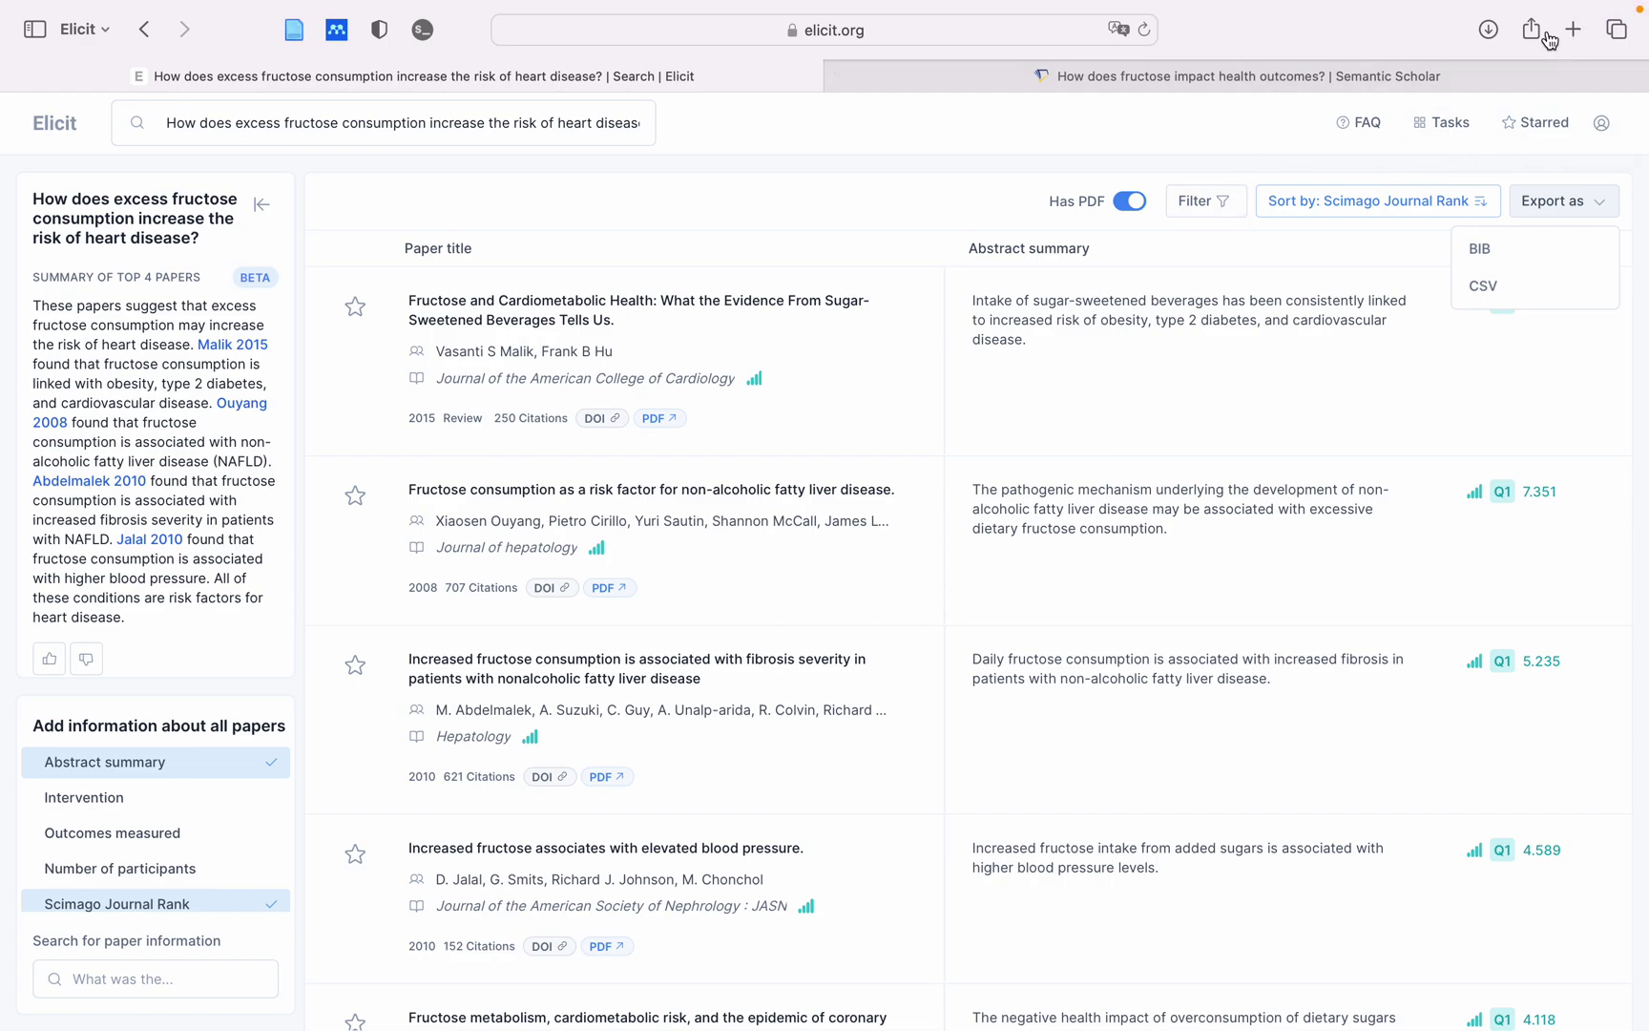
{"action": "left_click", "coordinate": [1495, 33]}
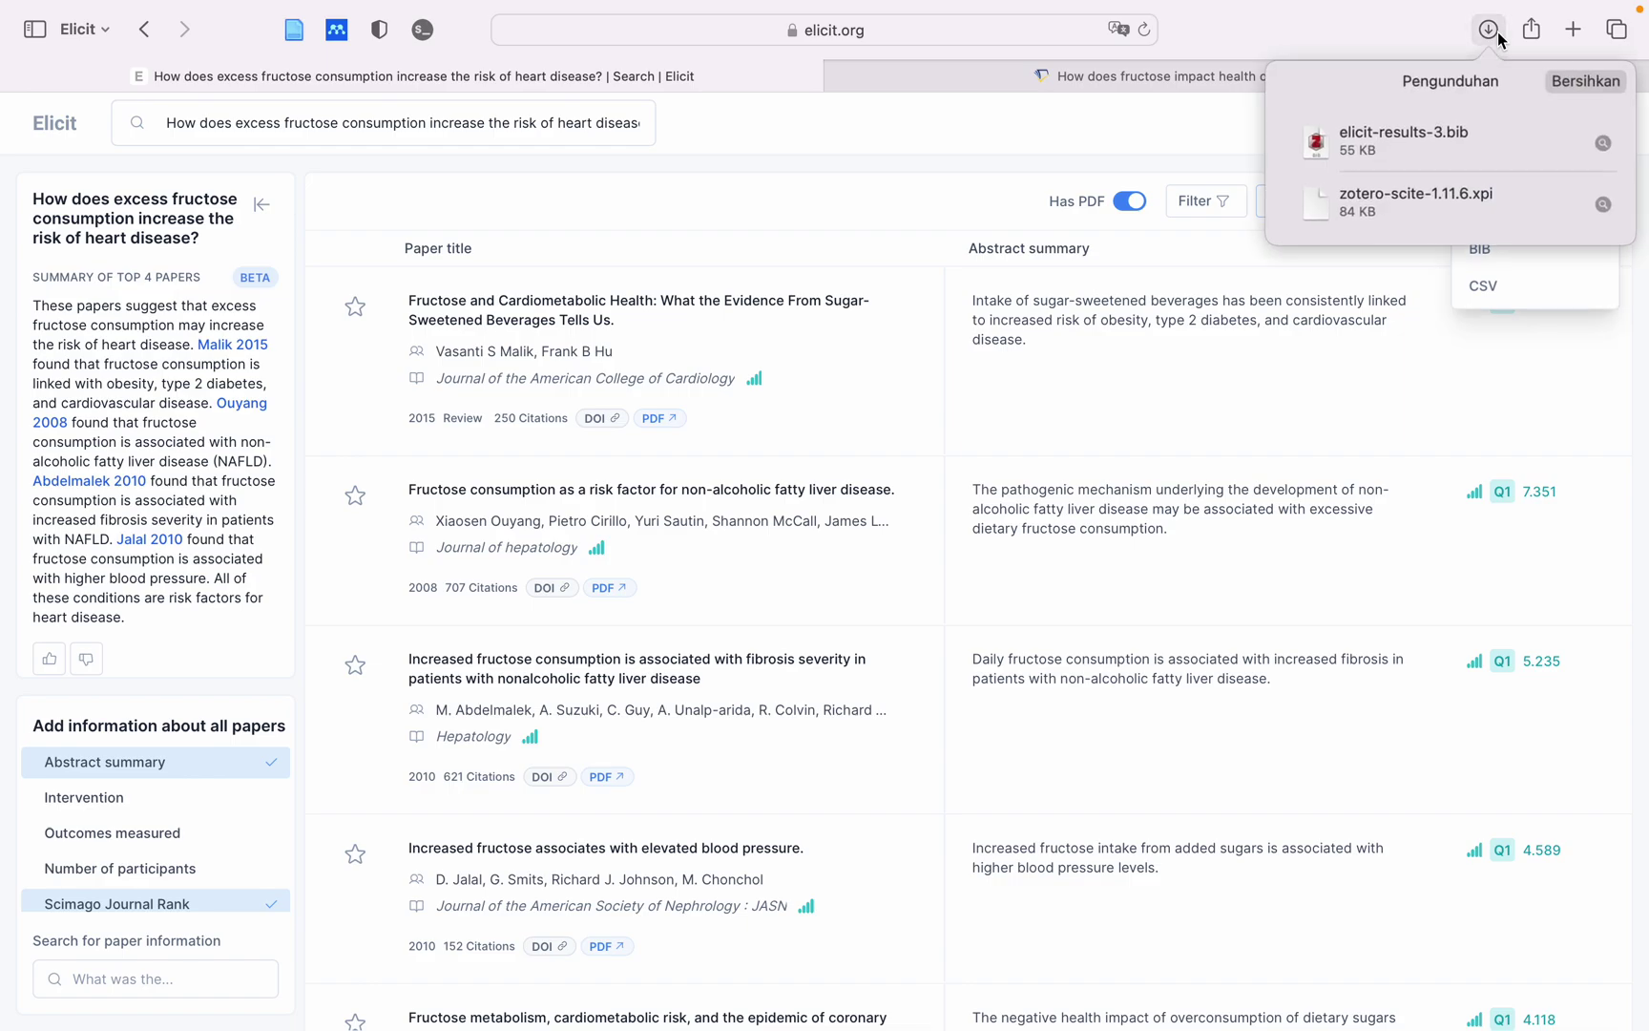
{"action": "left_click", "coordinate": [1603, 142]}
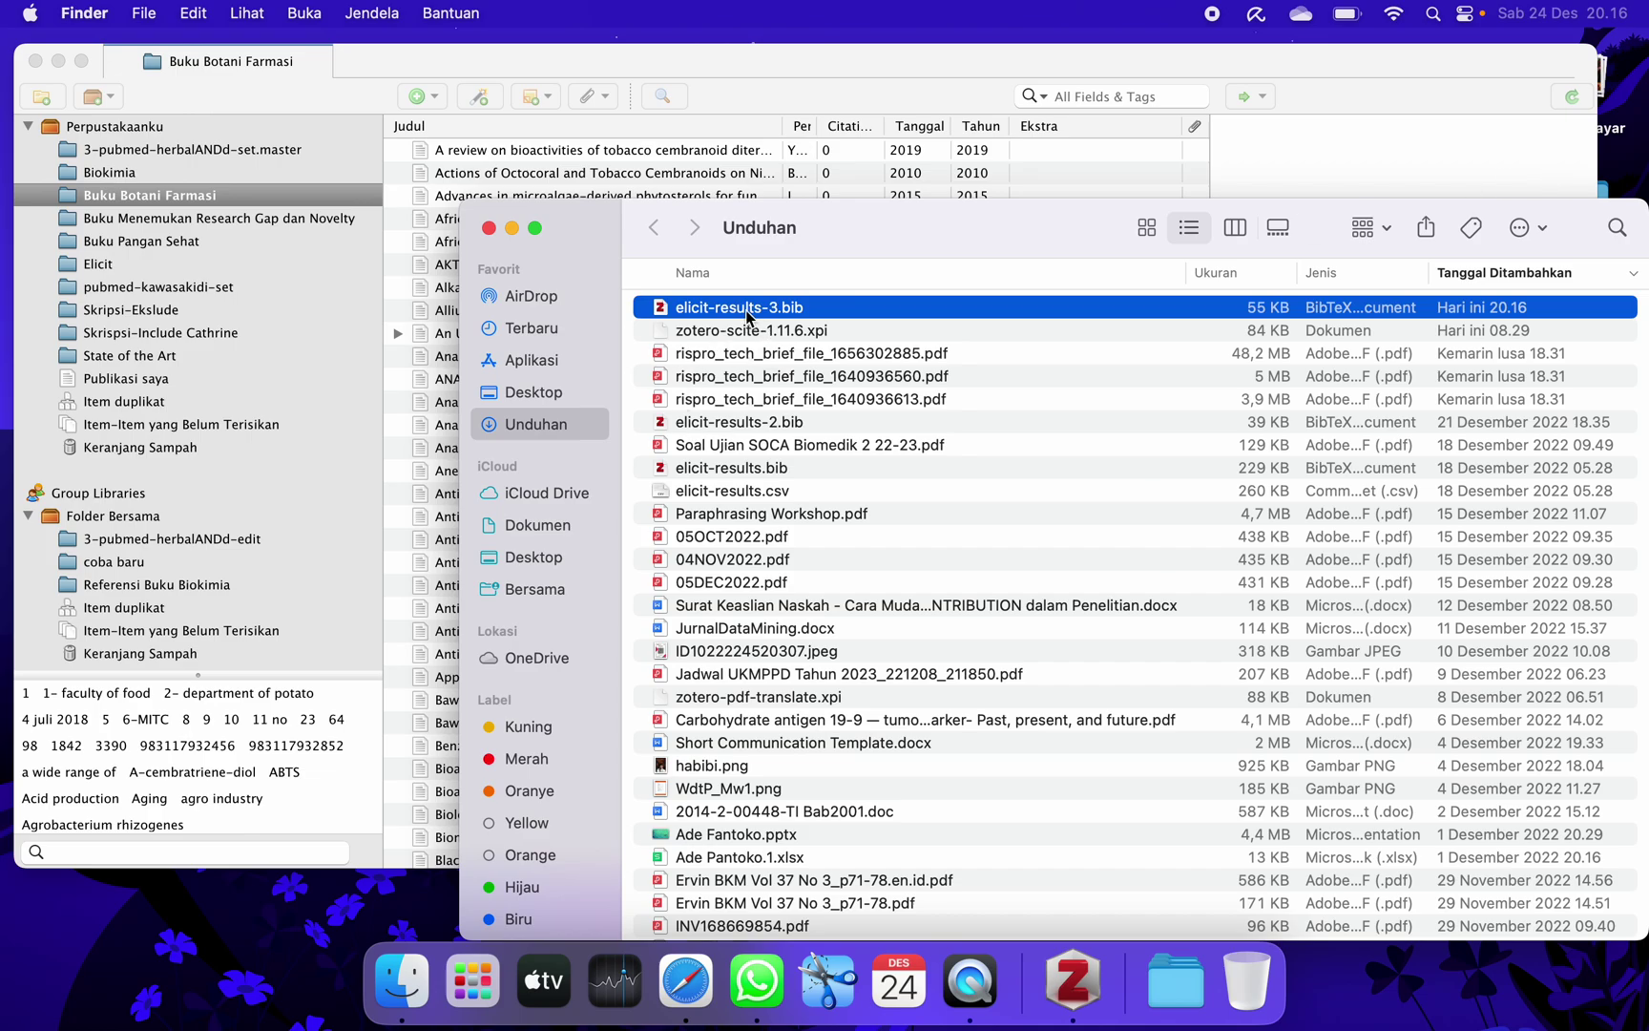
Switch to Zotero and import elicit-results-3.bib from Downloads into a new collection, copying files to the Zotero storage folder
{"action": "left_click", "coordinate": [608, 65]}
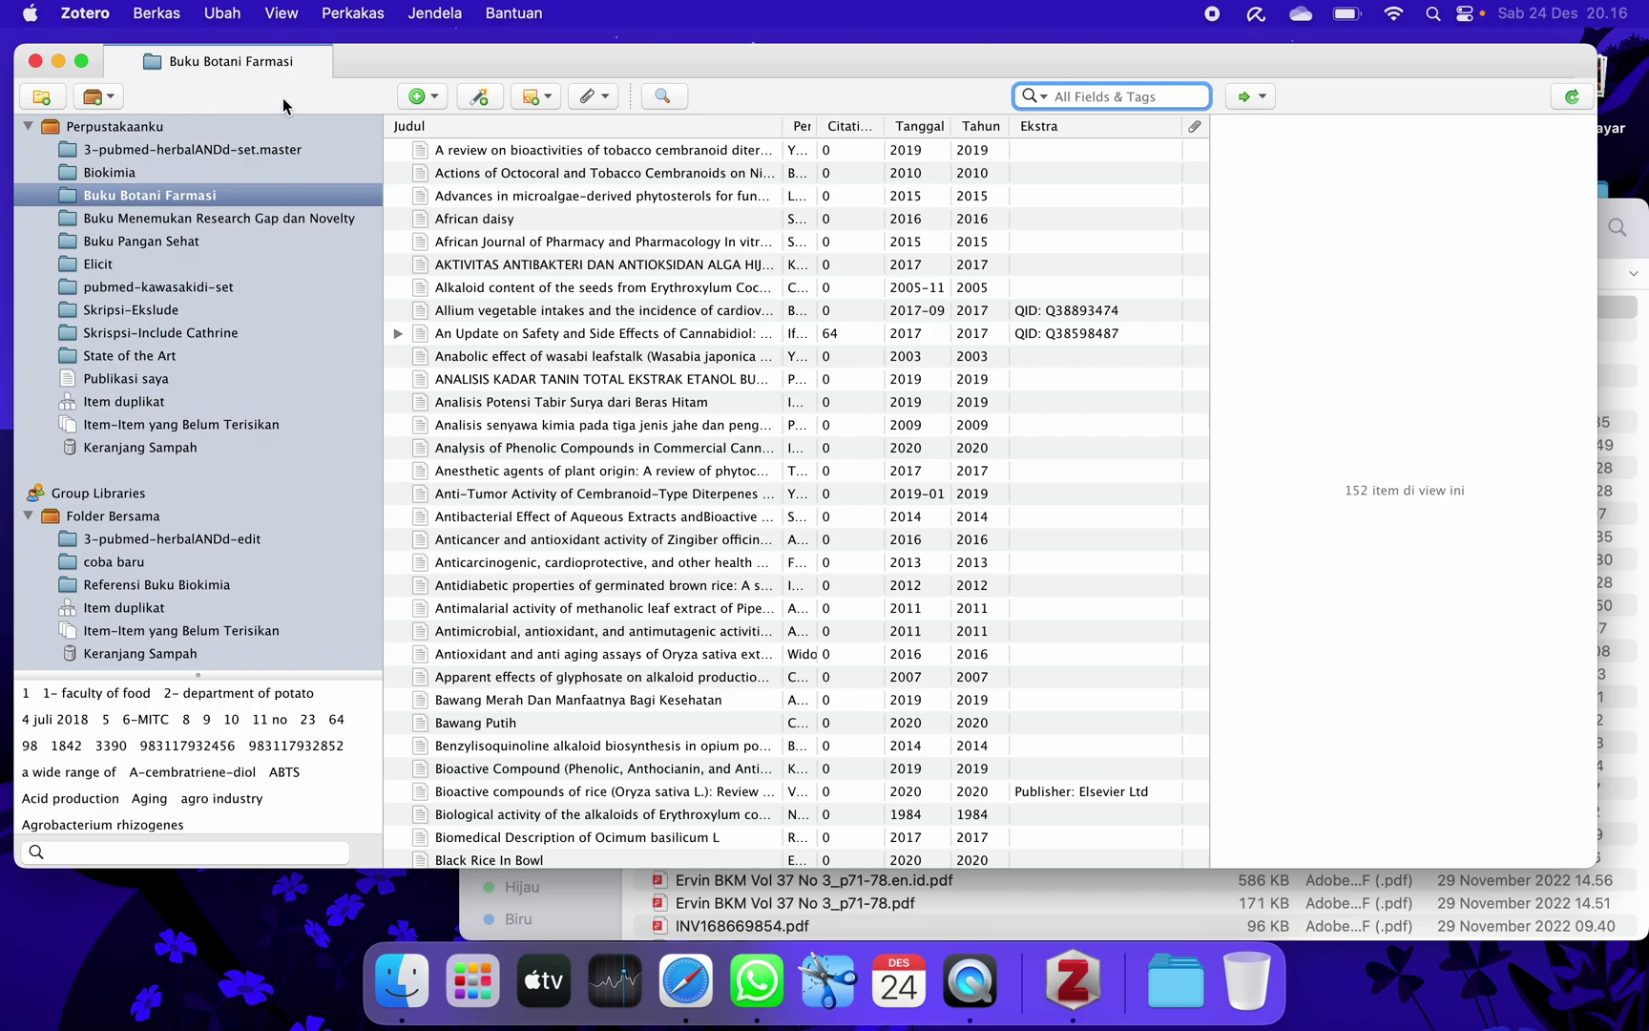
{"action": "left_click", "coordinate": [158, 15]}
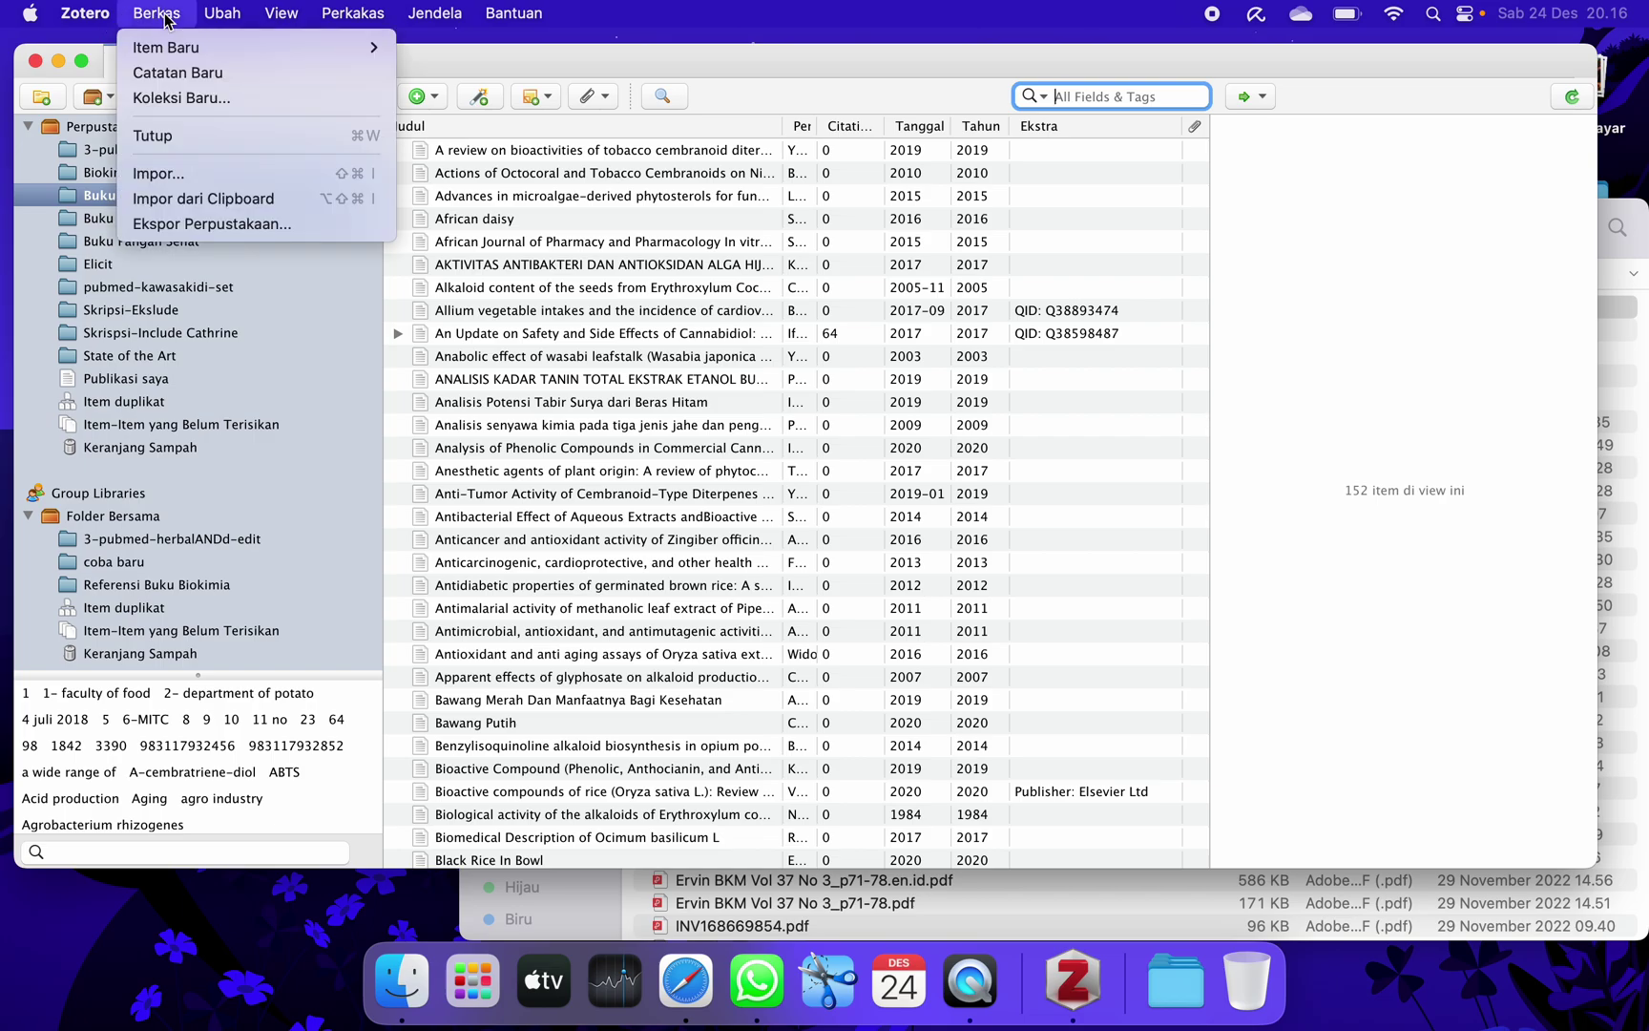
{"action": "left_click", "coordinate": [204, 175]}
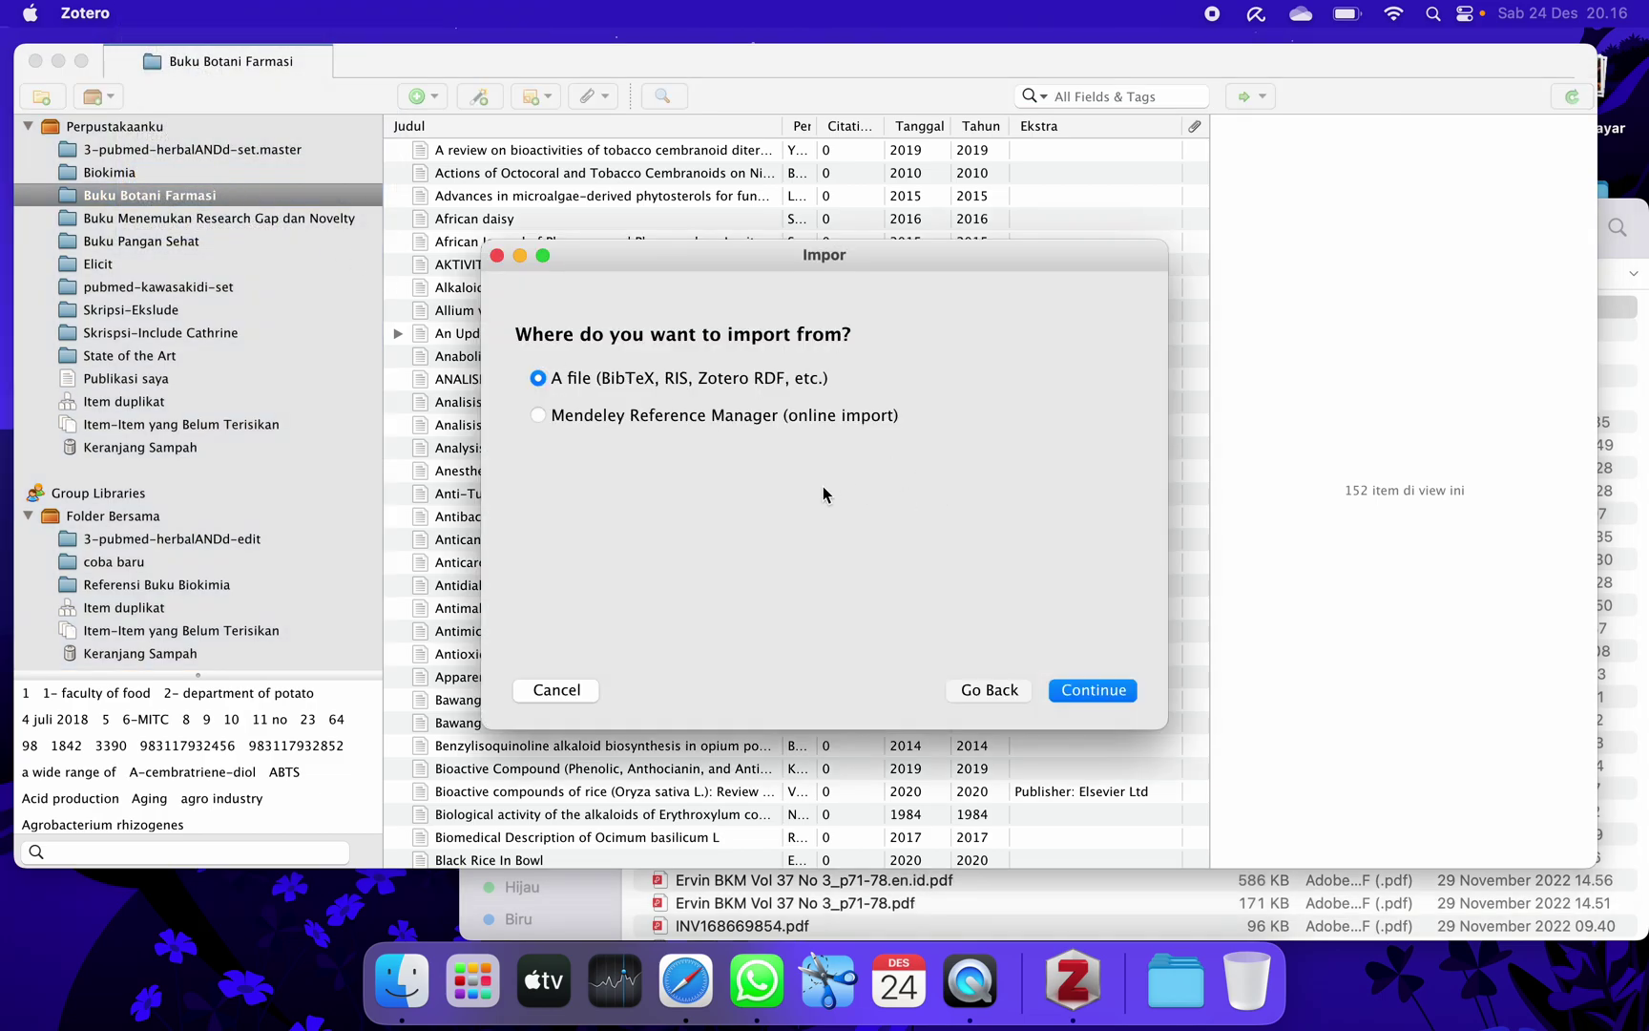
{"action": "left_click", "coordinate": [1110, 689]}
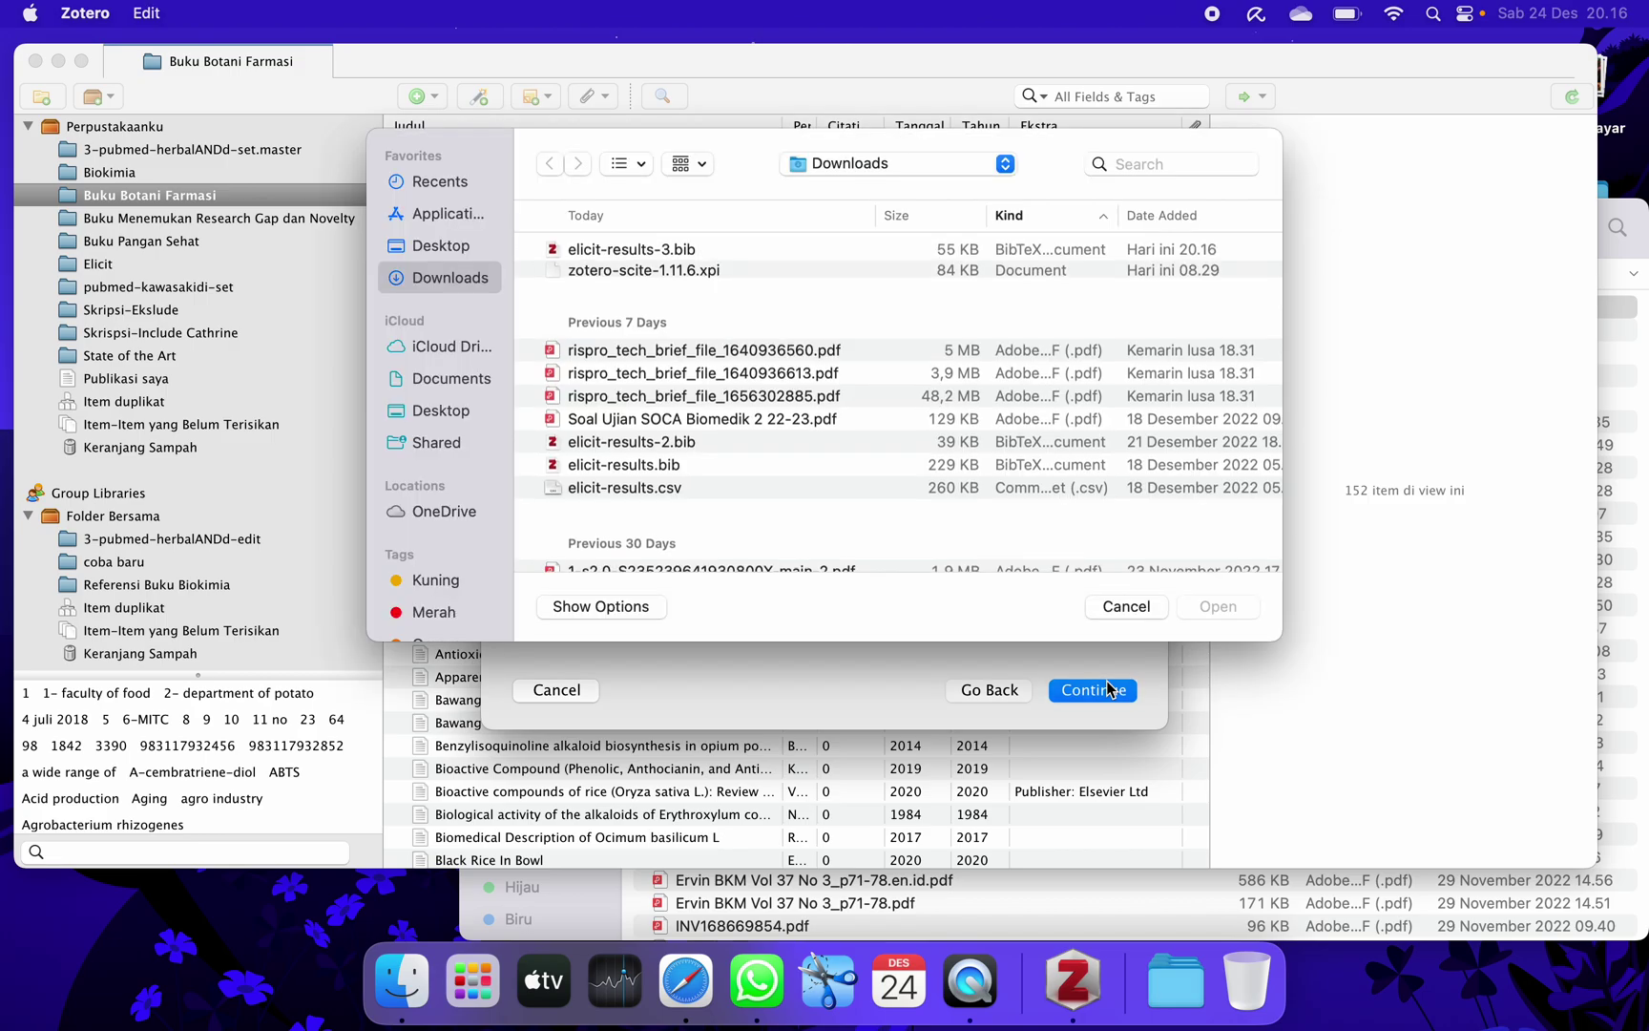
{"action": "left_click", "coordinate": [610, 249]}
{"action": "left_click", "coordinate": [1232, 612]}
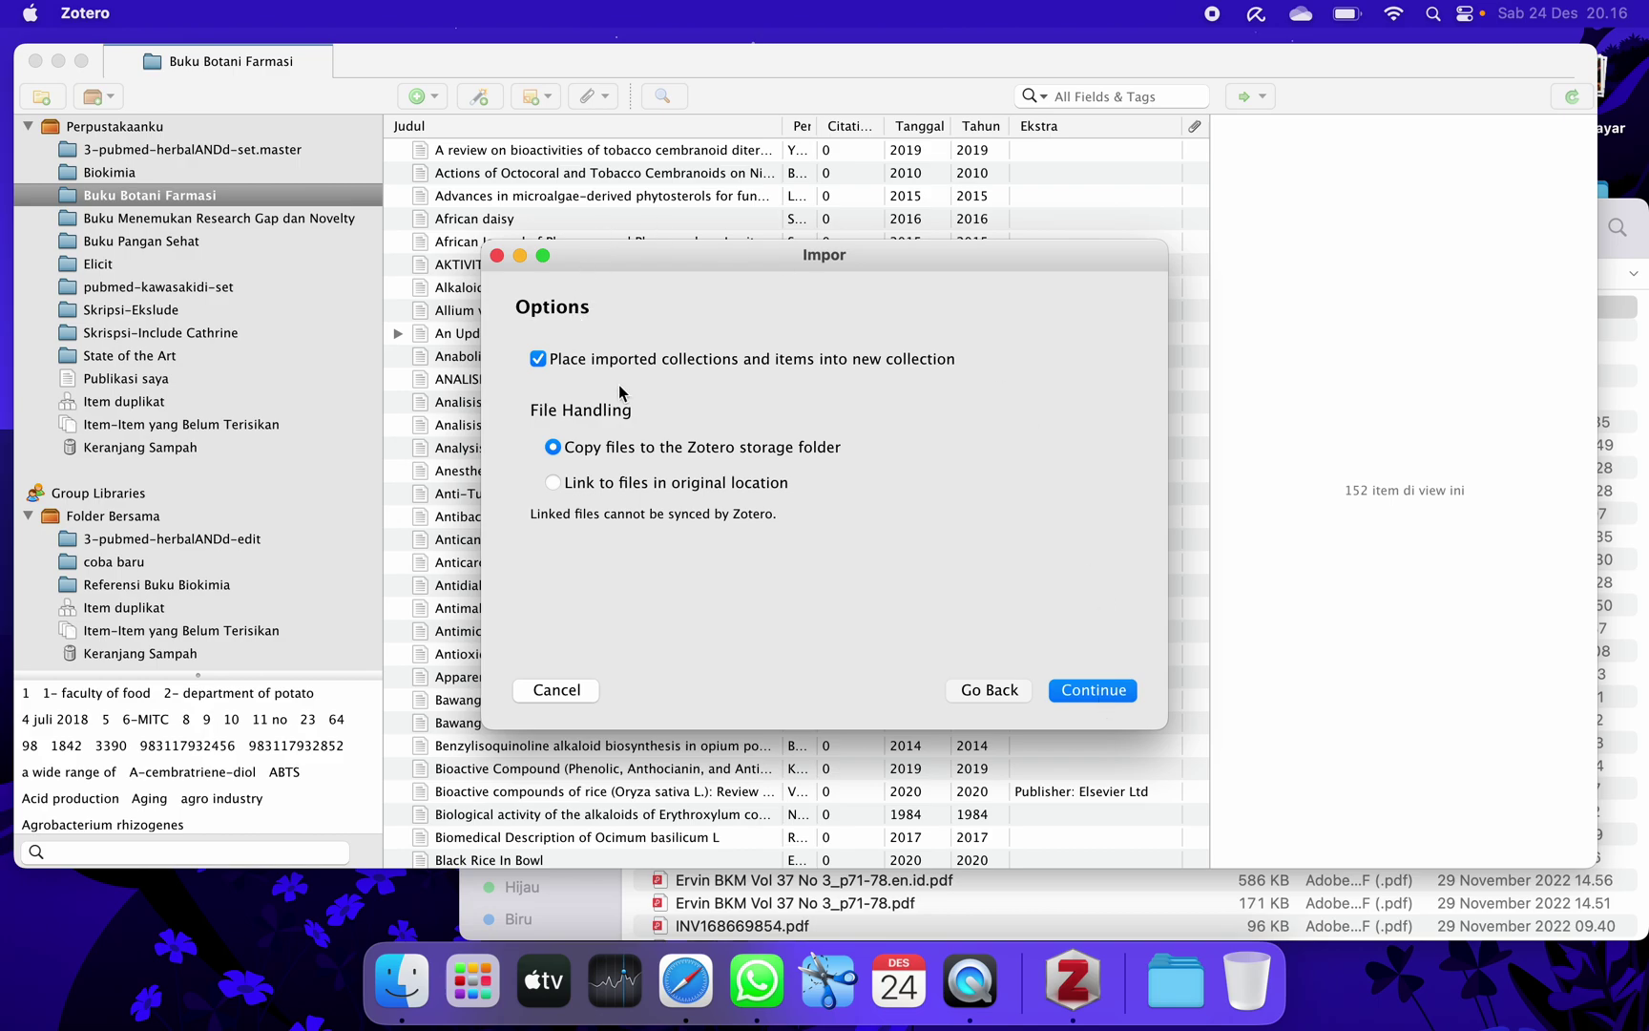
{"action": "left_click", "coordinate": [1113, 695]}
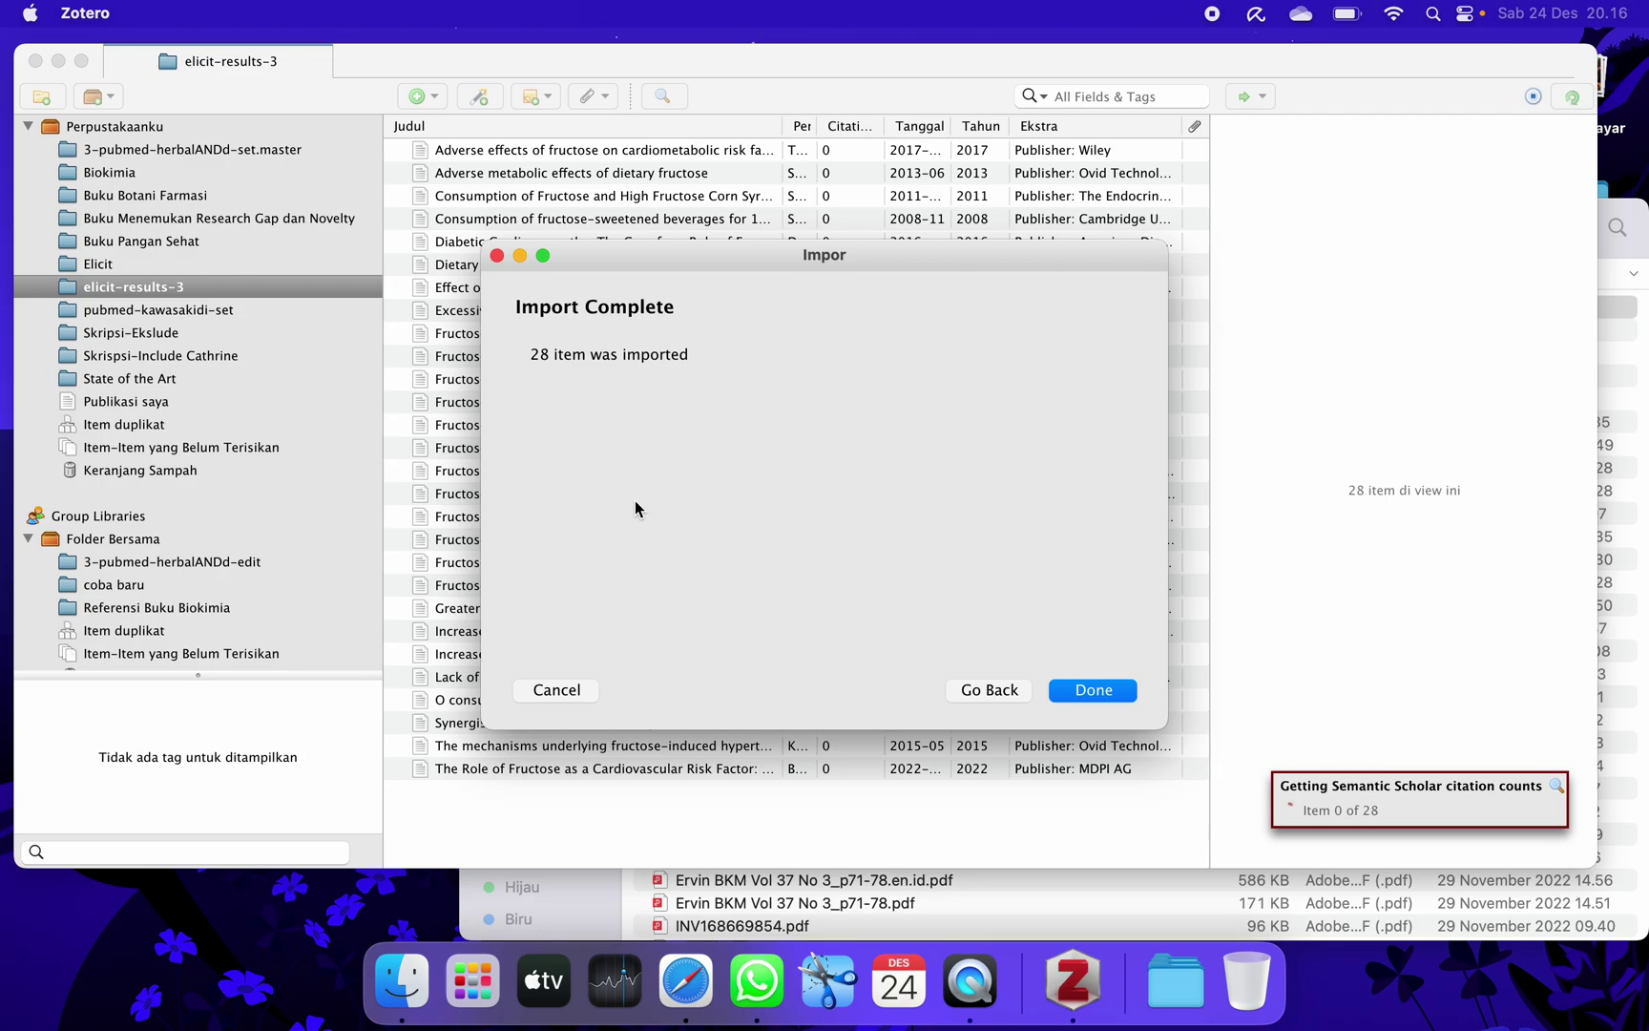
{"action": "left_click", "coordinate": [1102, 690]}
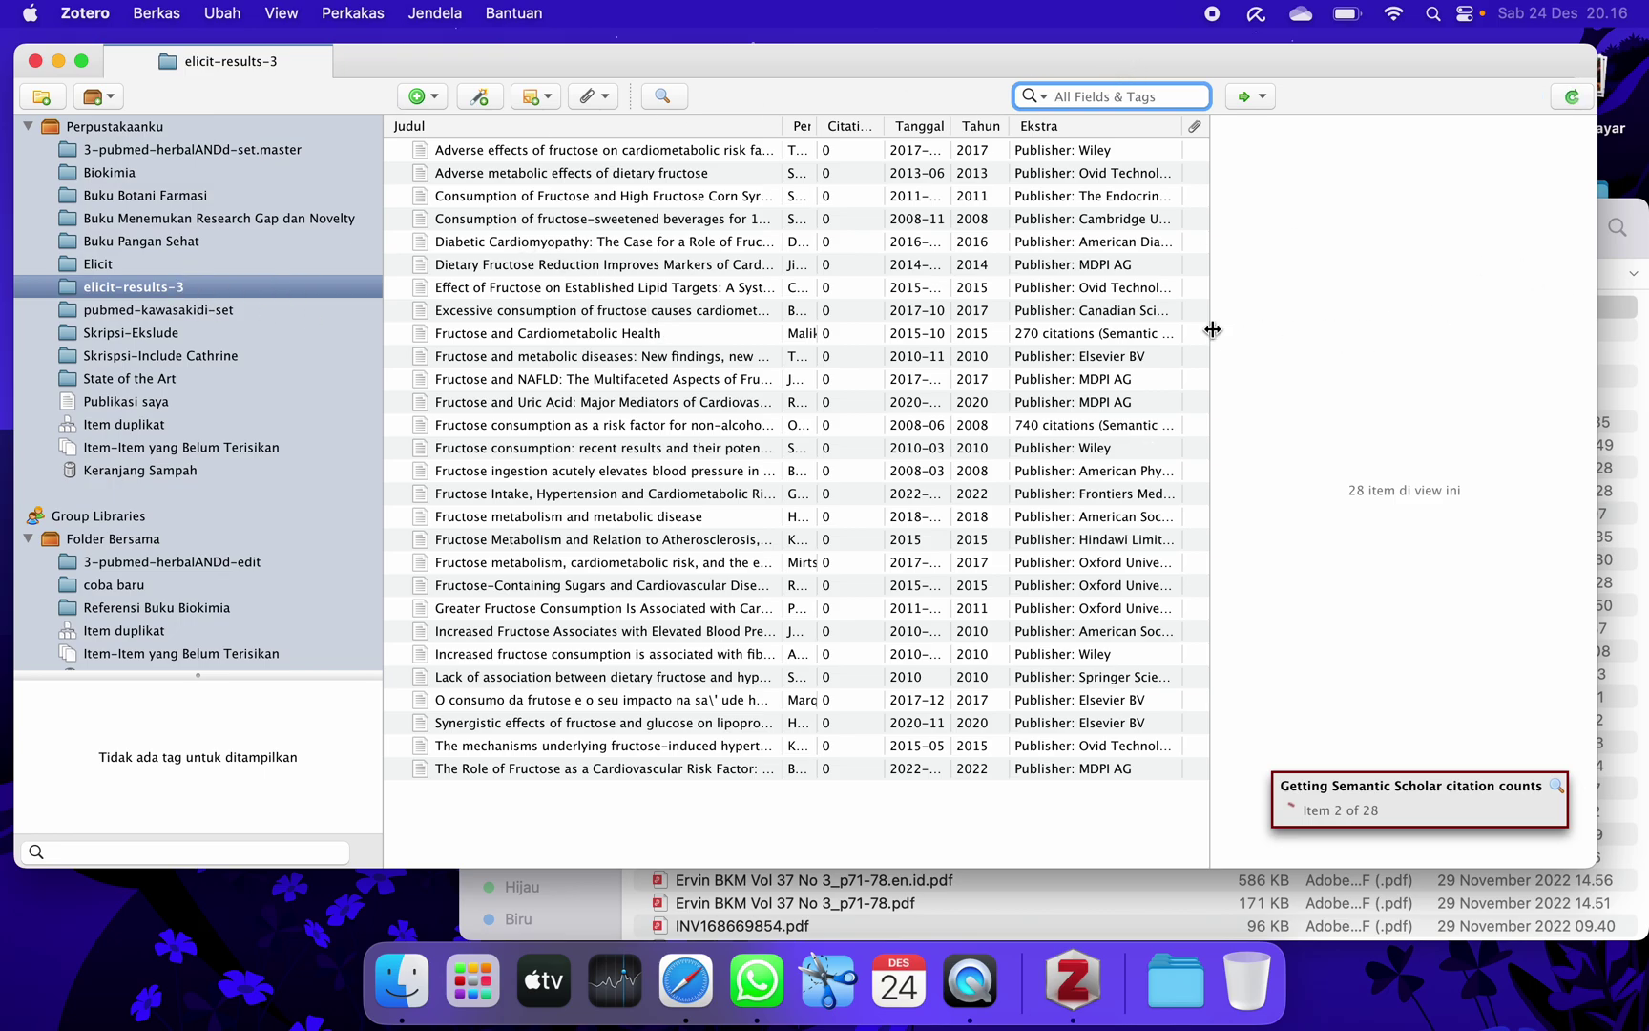
Widen the item list of the elicit-results-3 collection and its Penyusun column
{"action": "left_click_drag", "start_coordinate": [1212, 329], "coordinate": [1384, 334]}
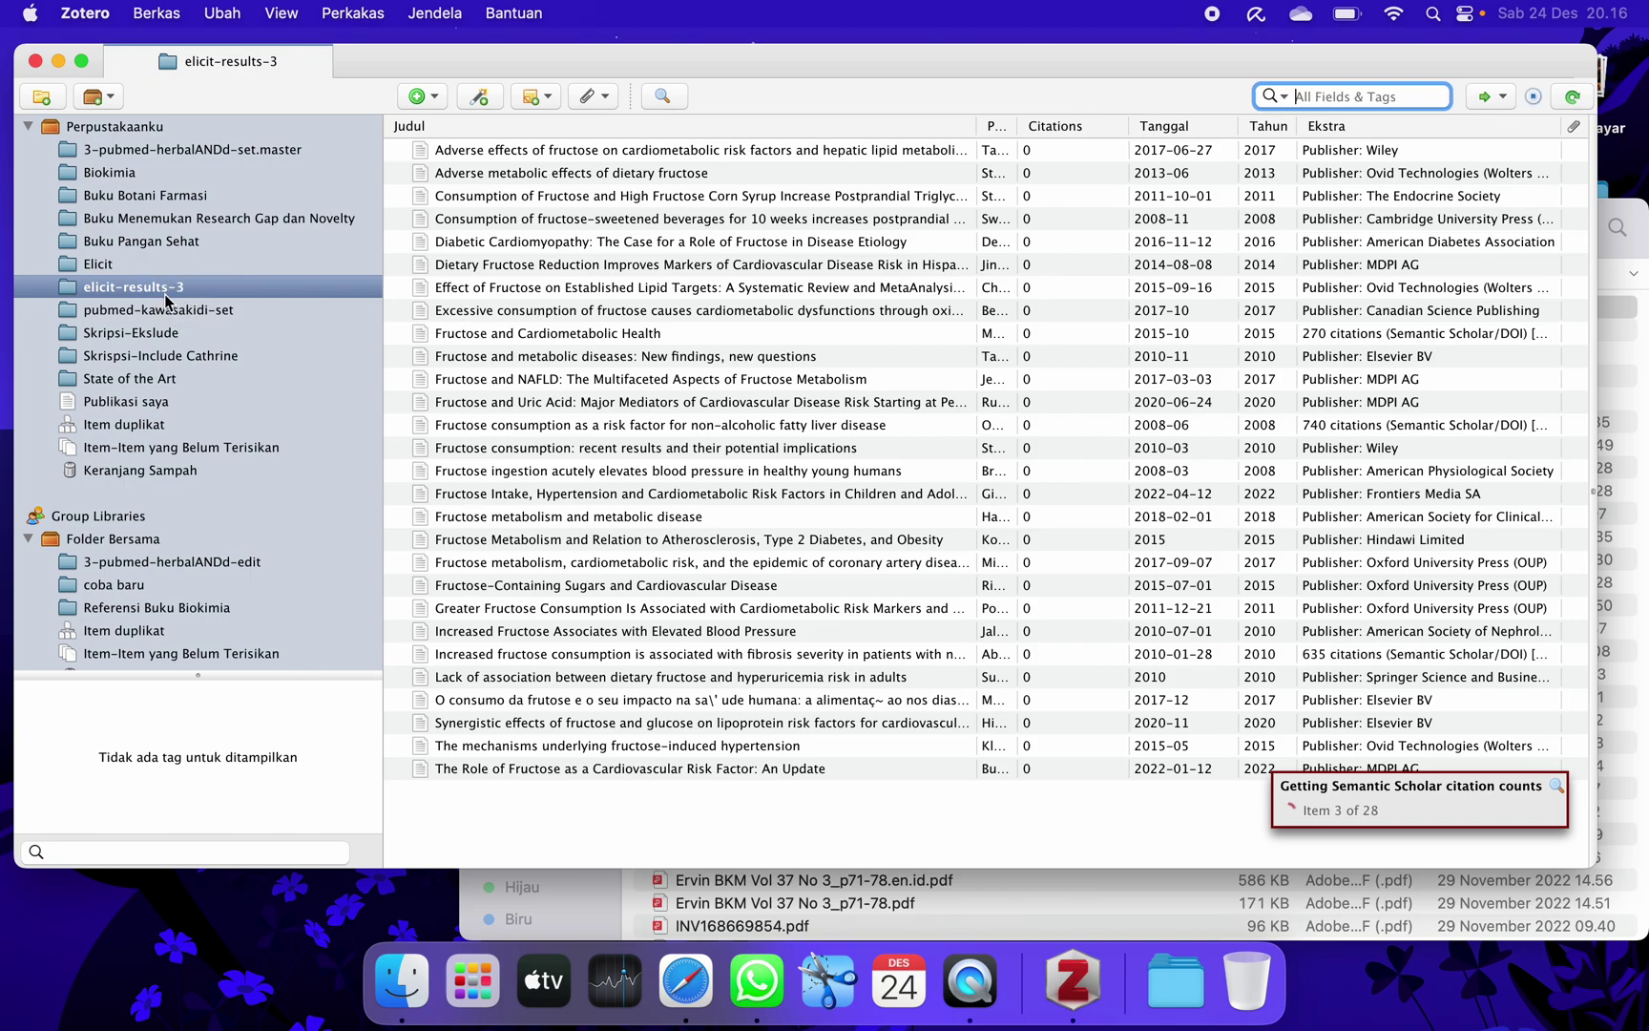
{"action": "left_click_drag", "start_coordinate": [1018, 125], "coordinate": [1089, 128]}
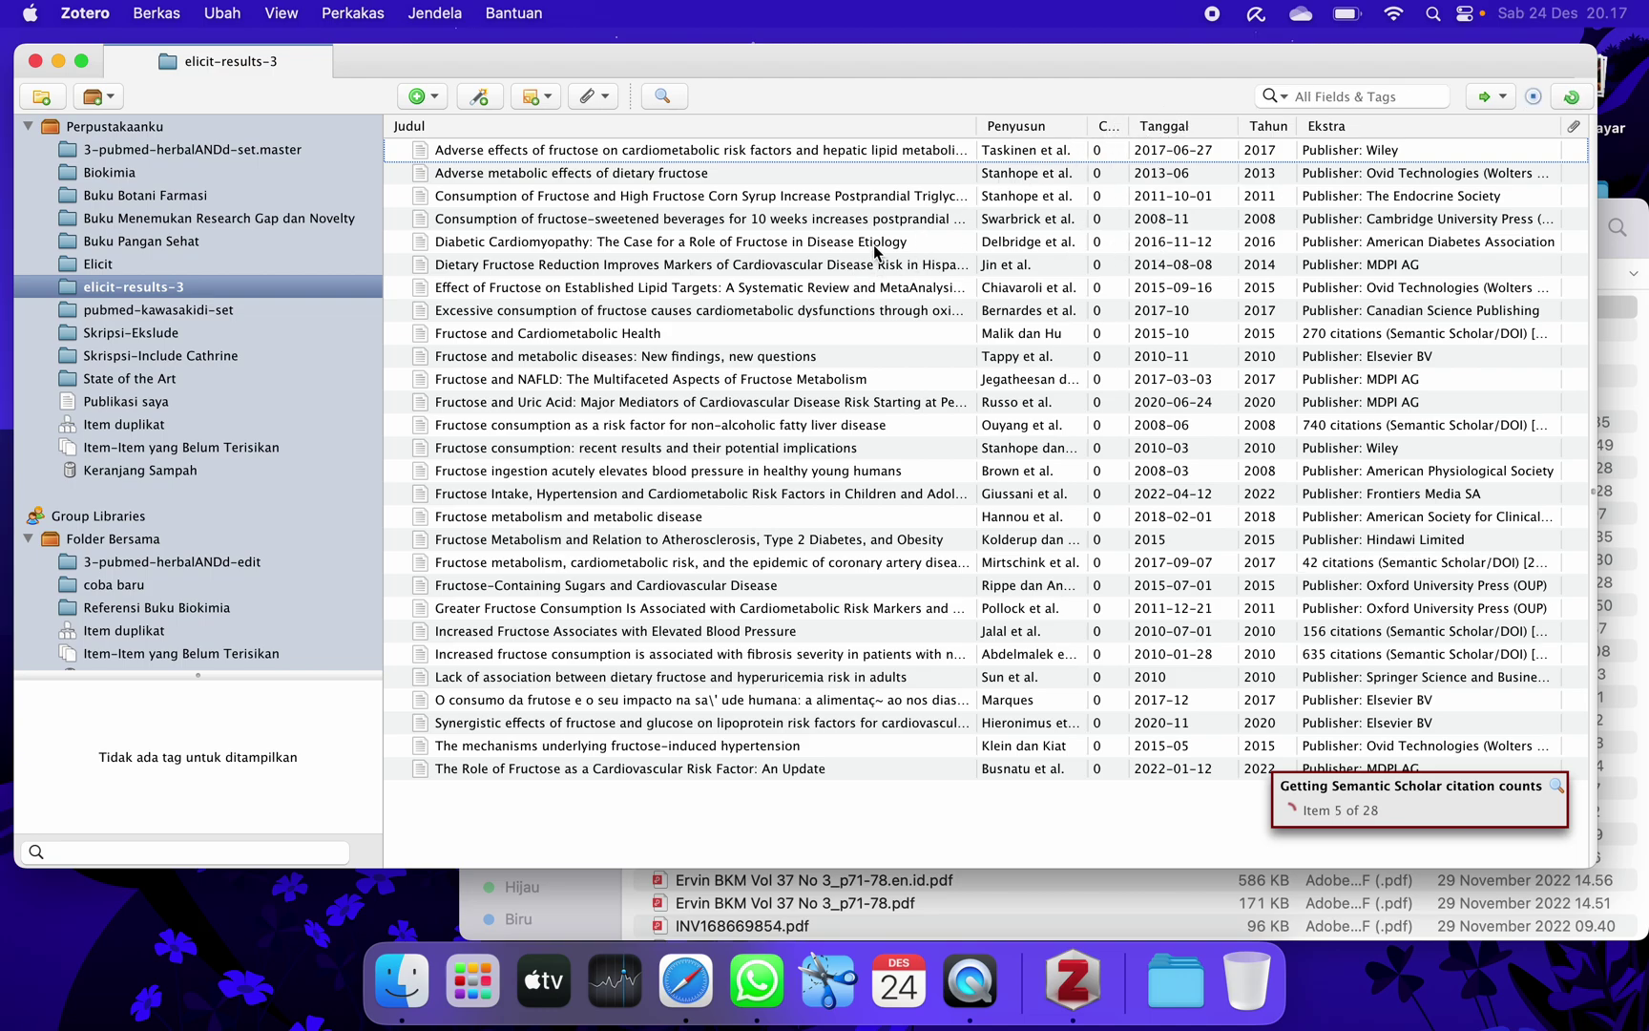
View the web page of the article "Dietary Fructose Reduction Improves Markers of Cardiovascular Disease Risk" from its item, and close it
{"action": "left_click", "coordinate": [785, 272]}
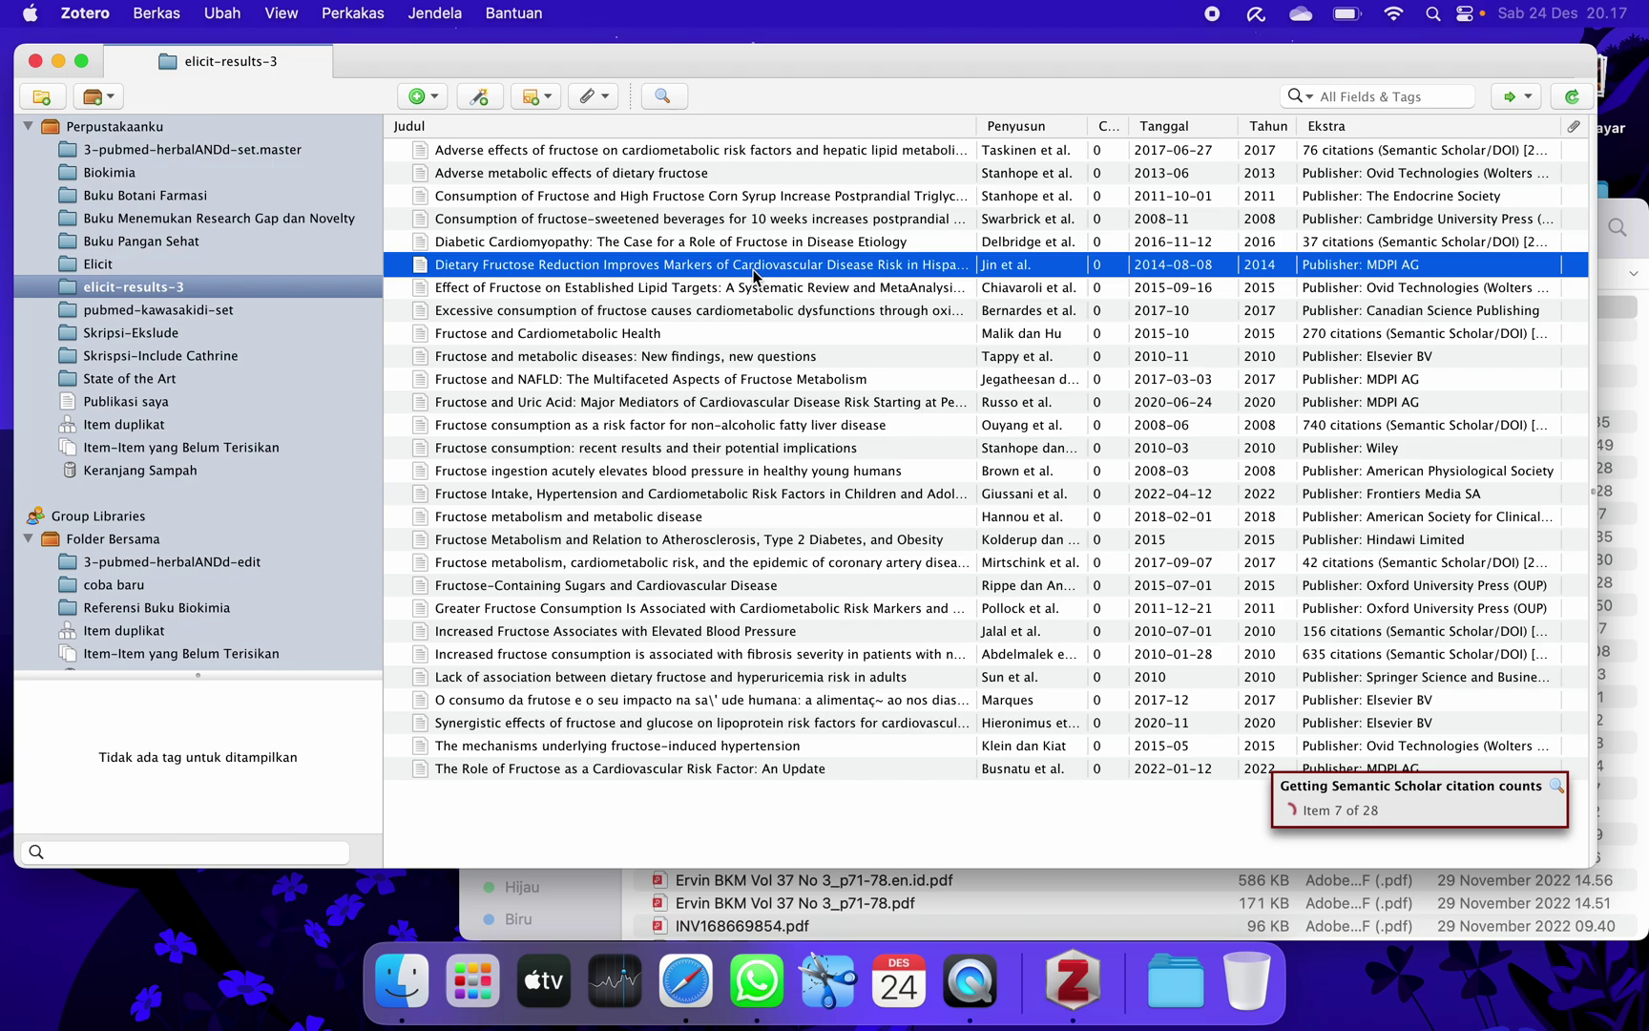
{"action": "double_click", "coordinate": [755, 274]}
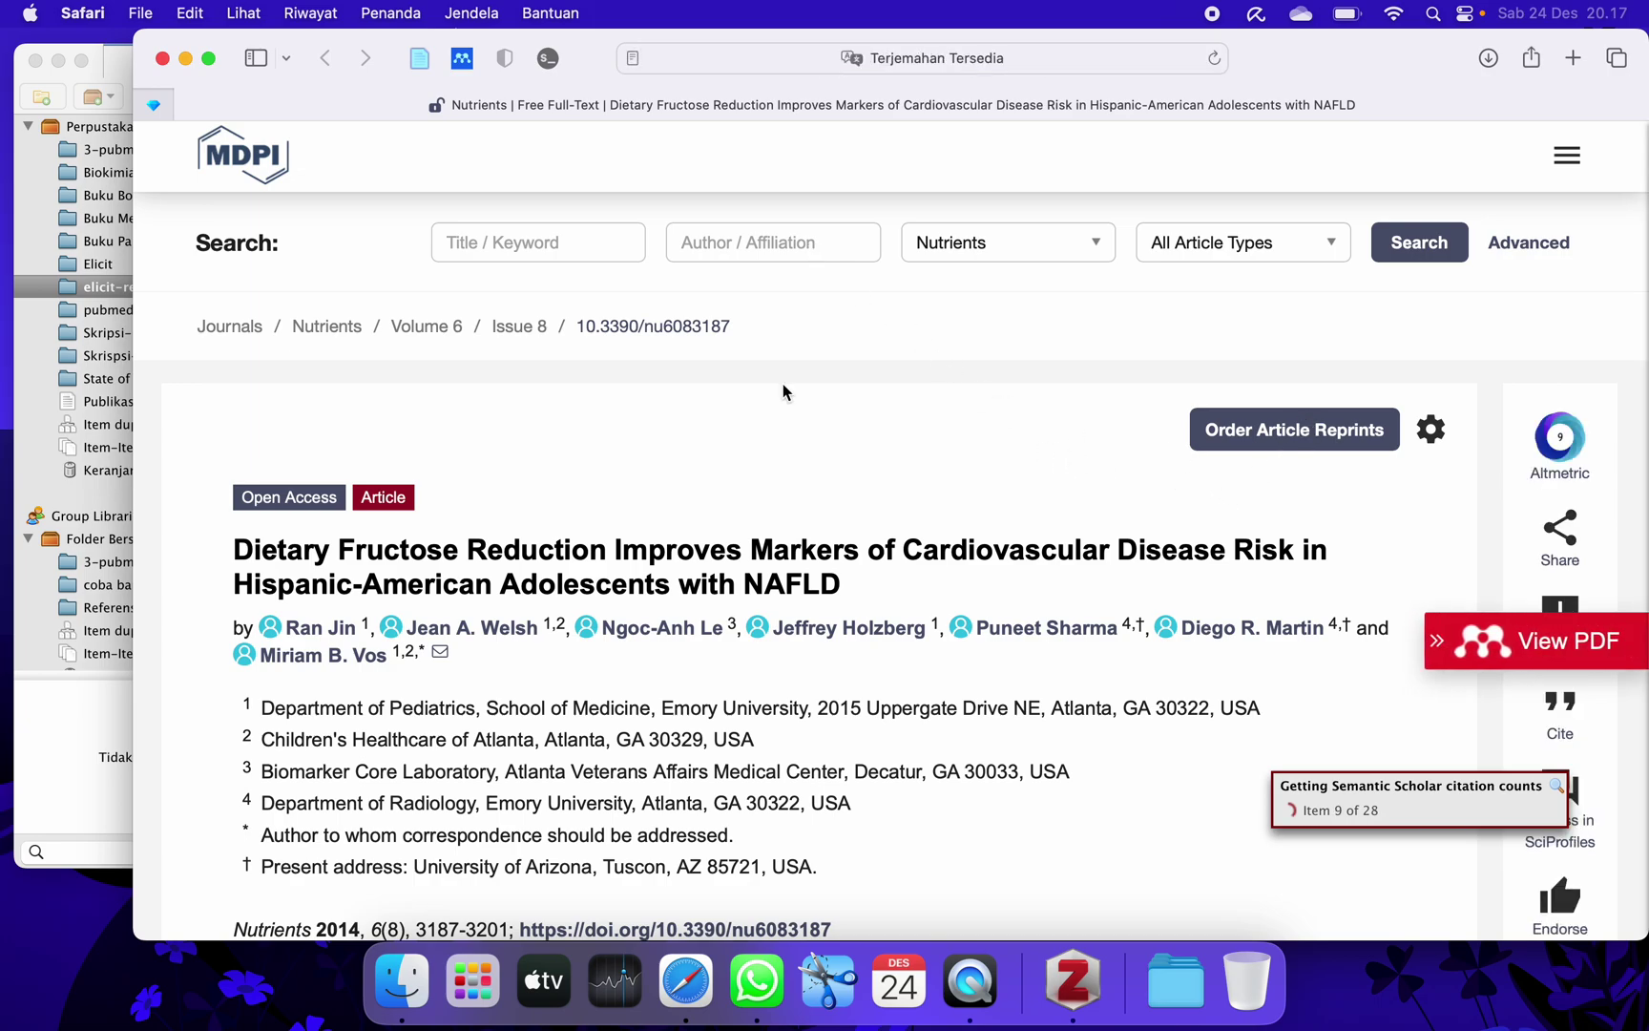
{"action": "left_click", "coordinate": [165, 59]}
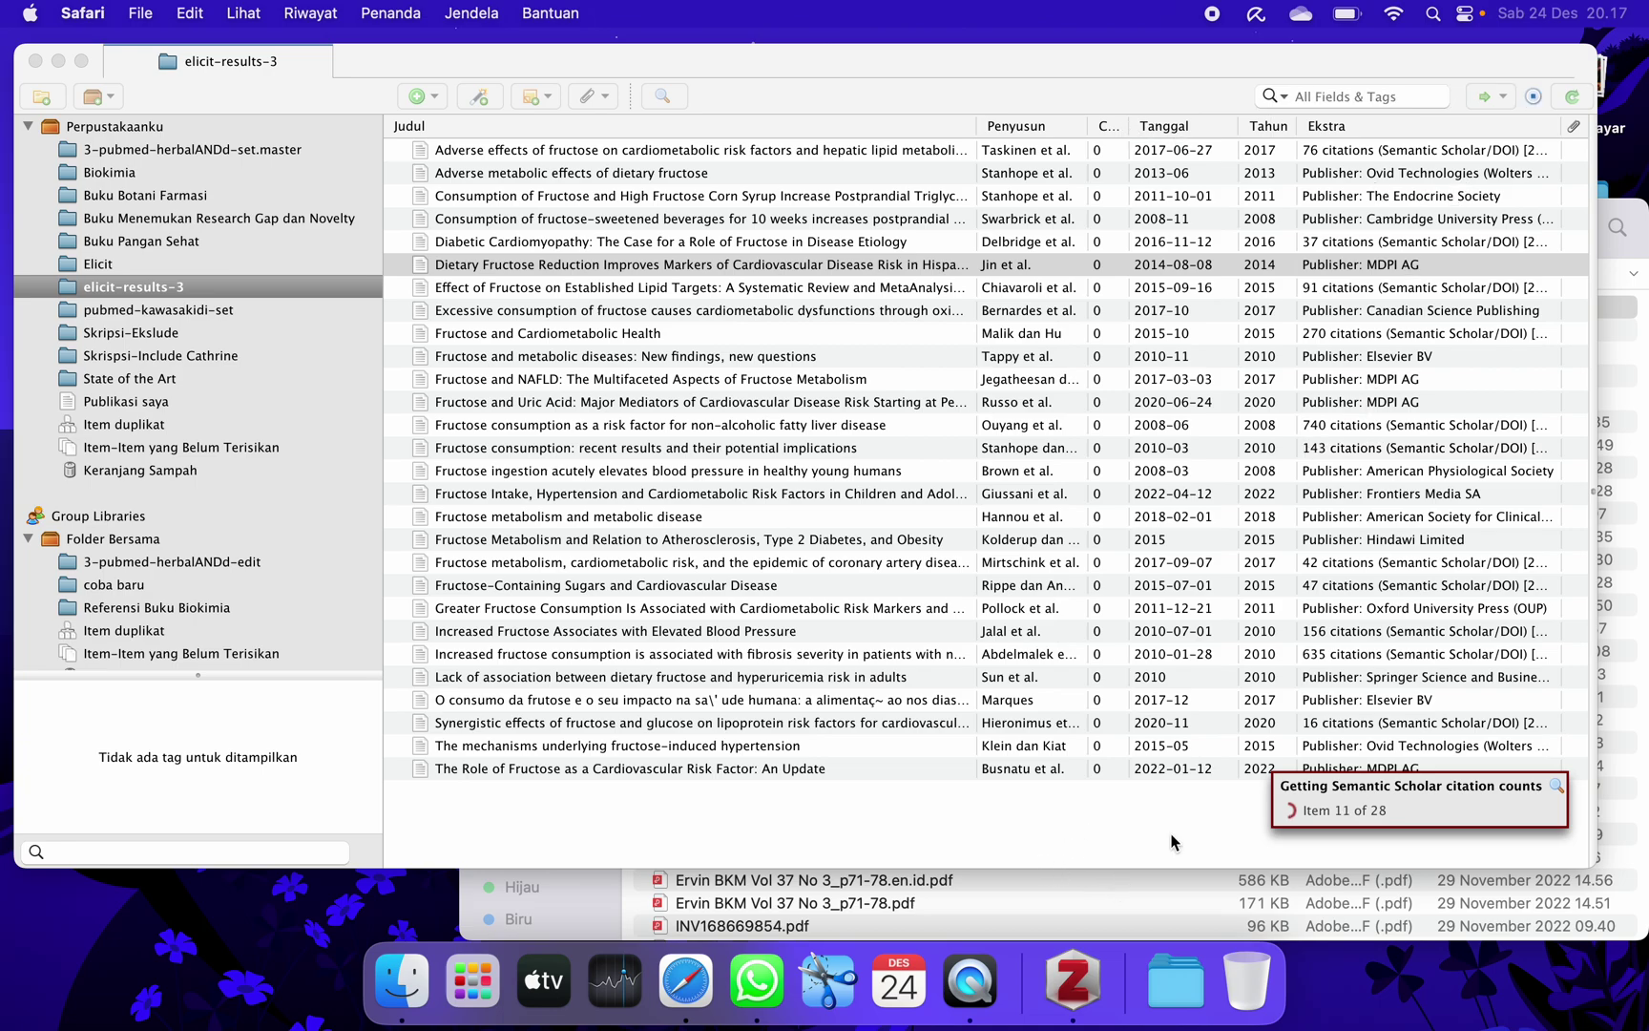
Enlarge the Zotero window slightly in both width and height
{"action": "left_click", "coordinate": [1585, 863]}
{"action": "left_click_drag", "start_coordinate": [1585, 864], "coordinate": [1607, 897]}
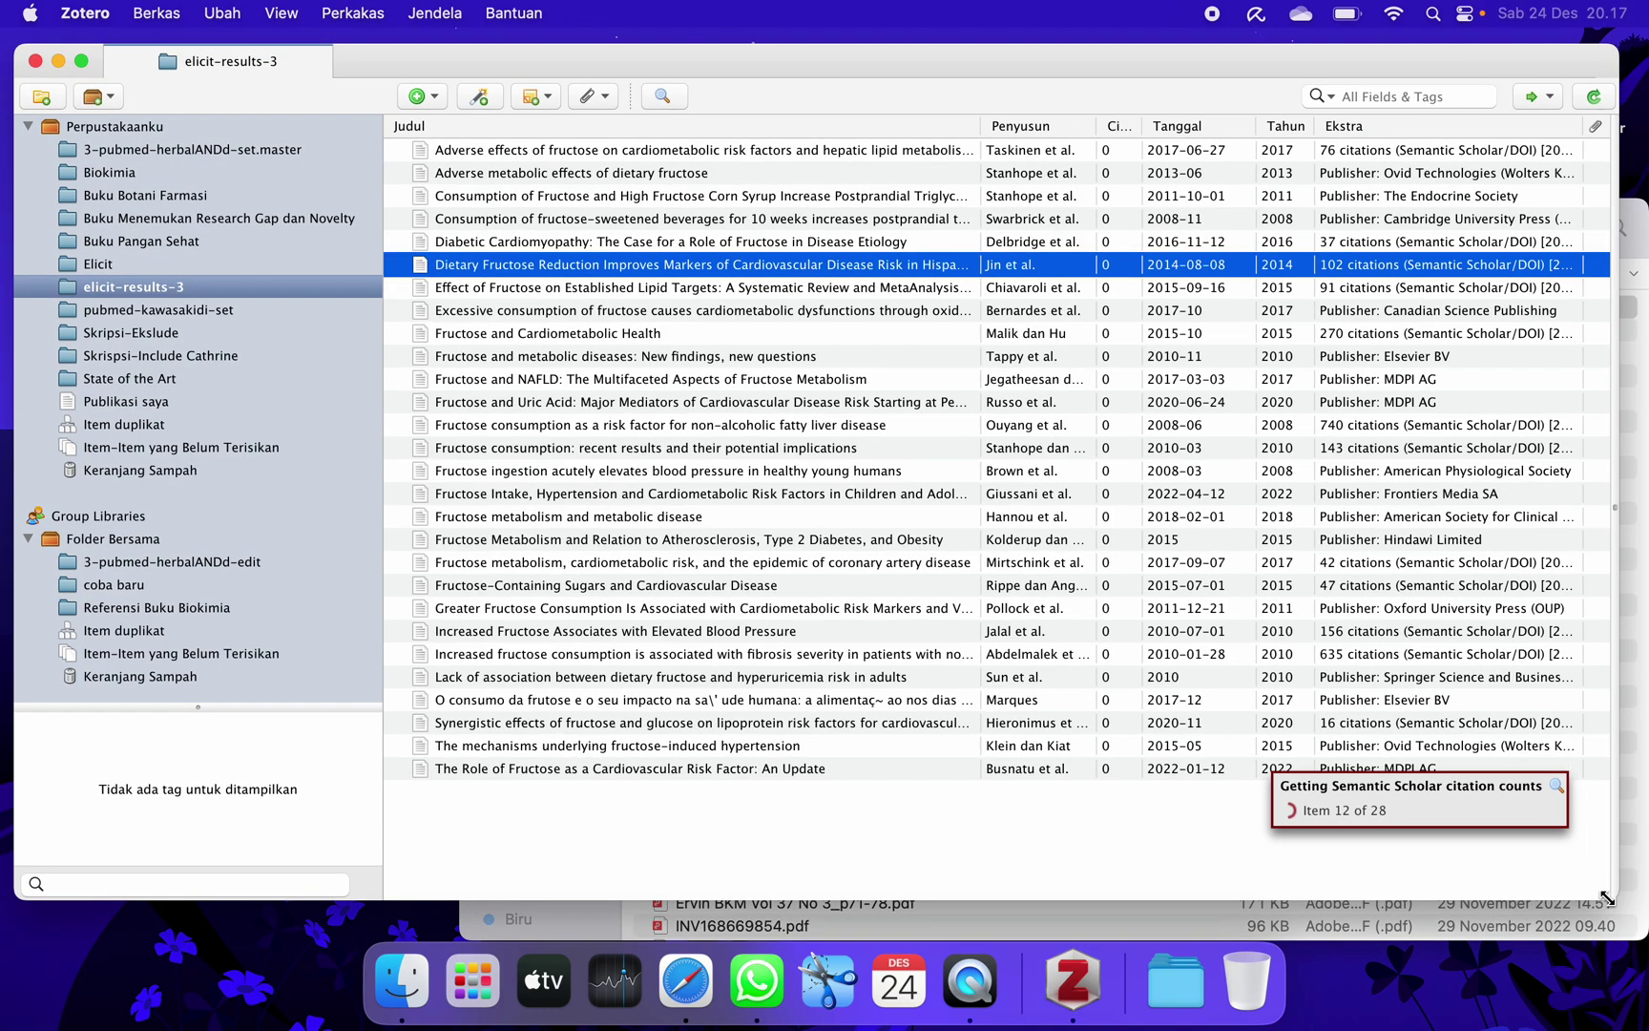
Switch to Elicit in Safari and clear the browser's list of downloads
{"action": "left_click", "coordinate": [688, 950]}
{"action": "left_click", "coordinate": [1580, 83]}
{"action": "left_click", "coordinate": [1296, 22]}
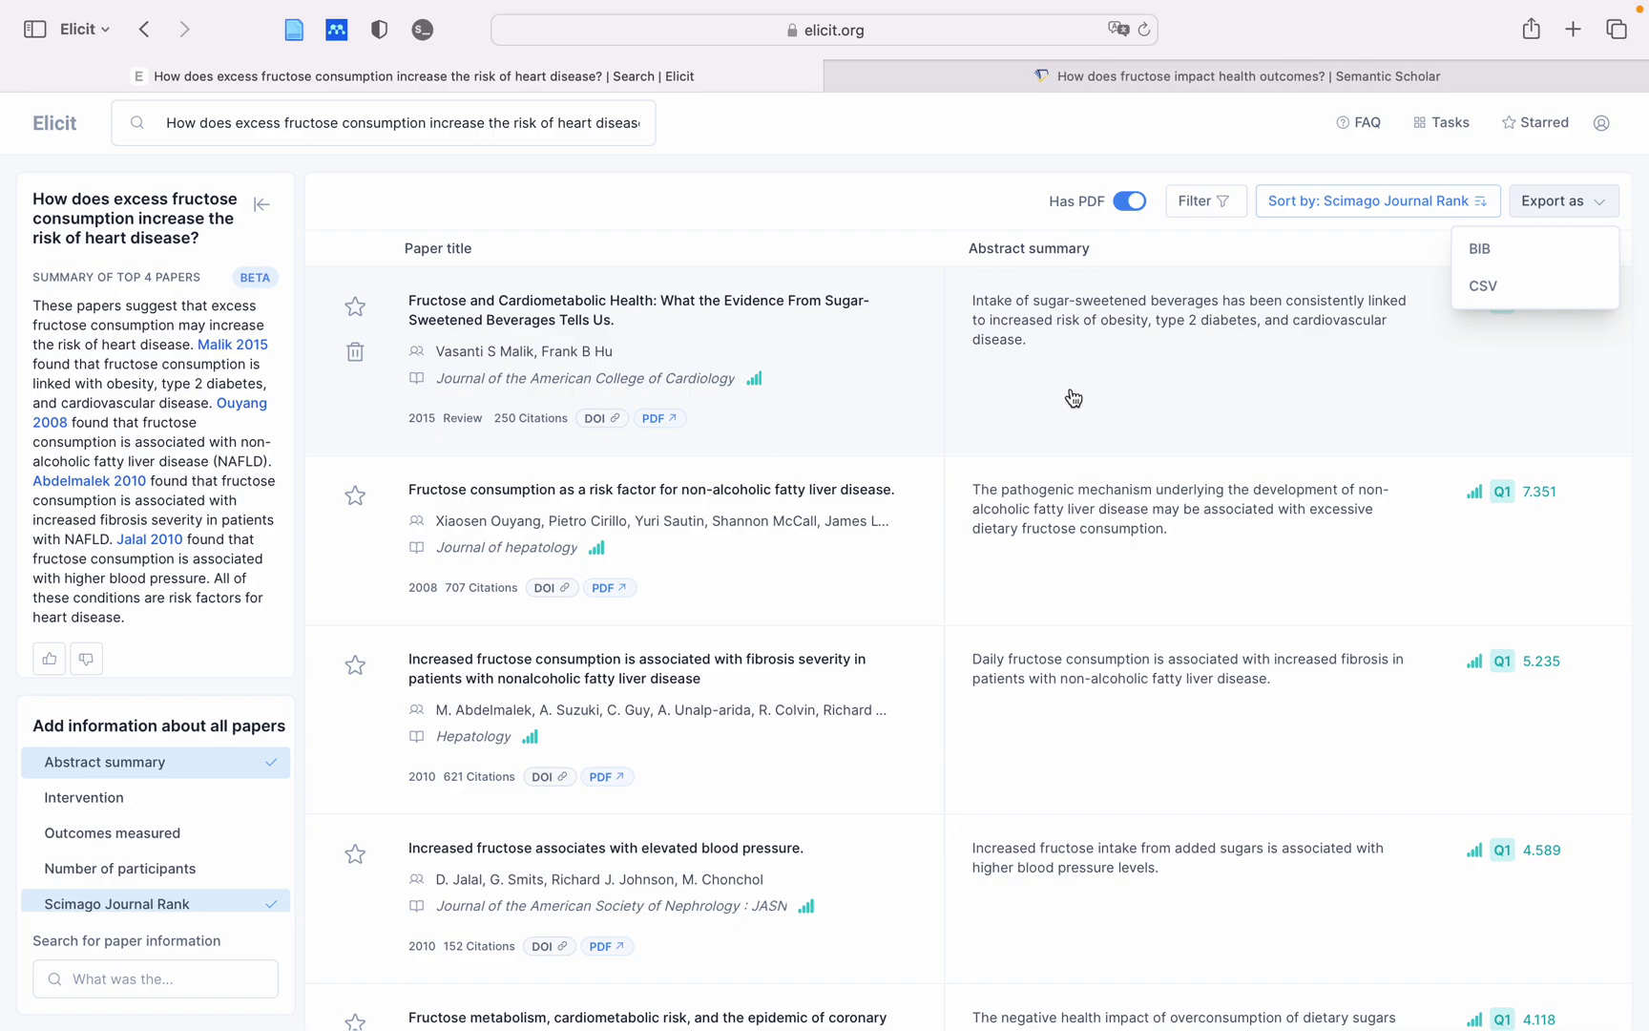
{"action": "key", "text": "ctrl+Left"}
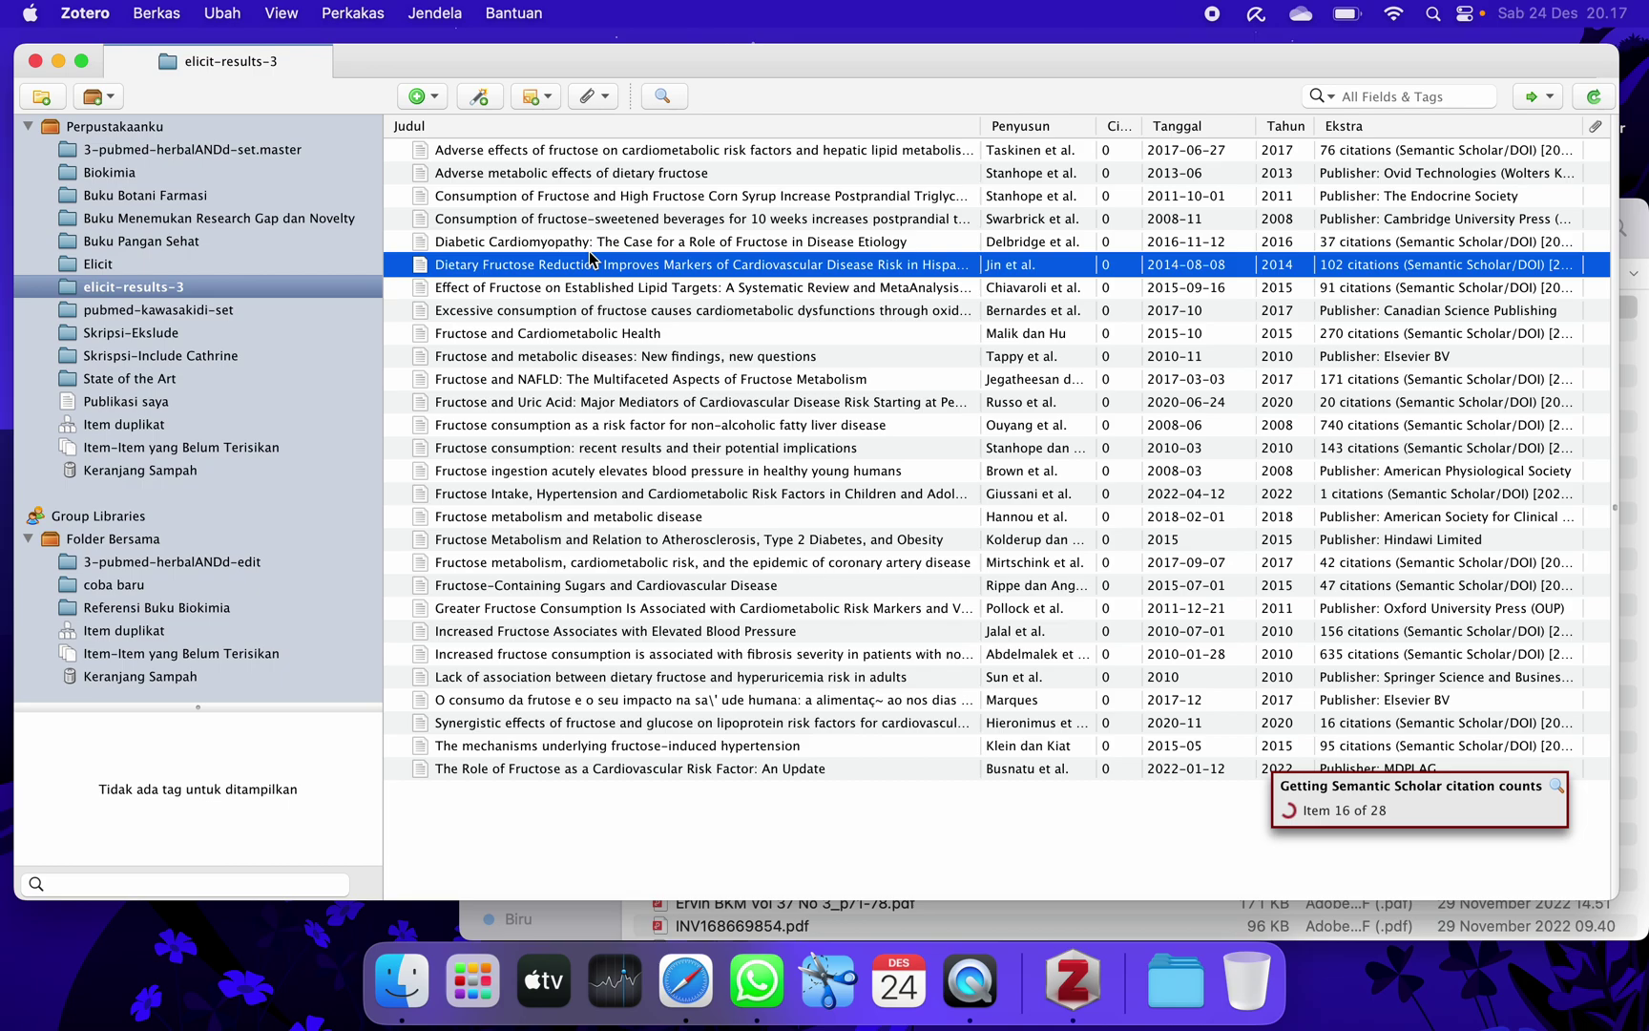
{"action": "key", "text": "ctrl+Right"}
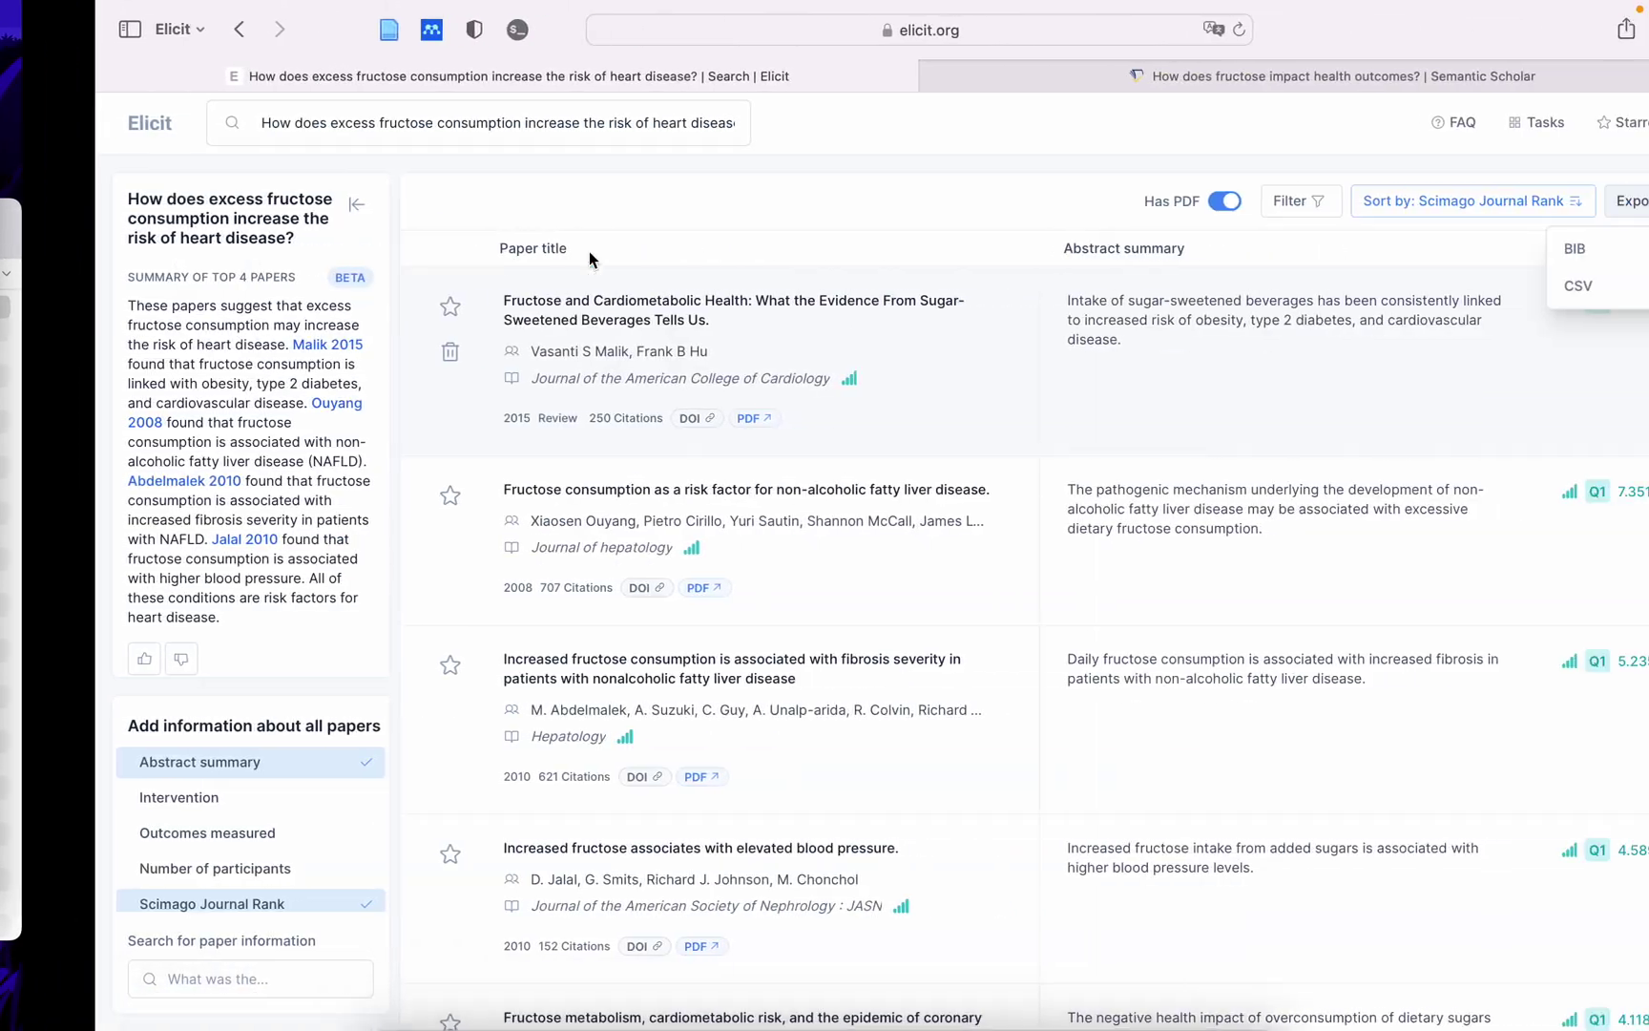
{"action": "key", "text": "ctrl+Left"}
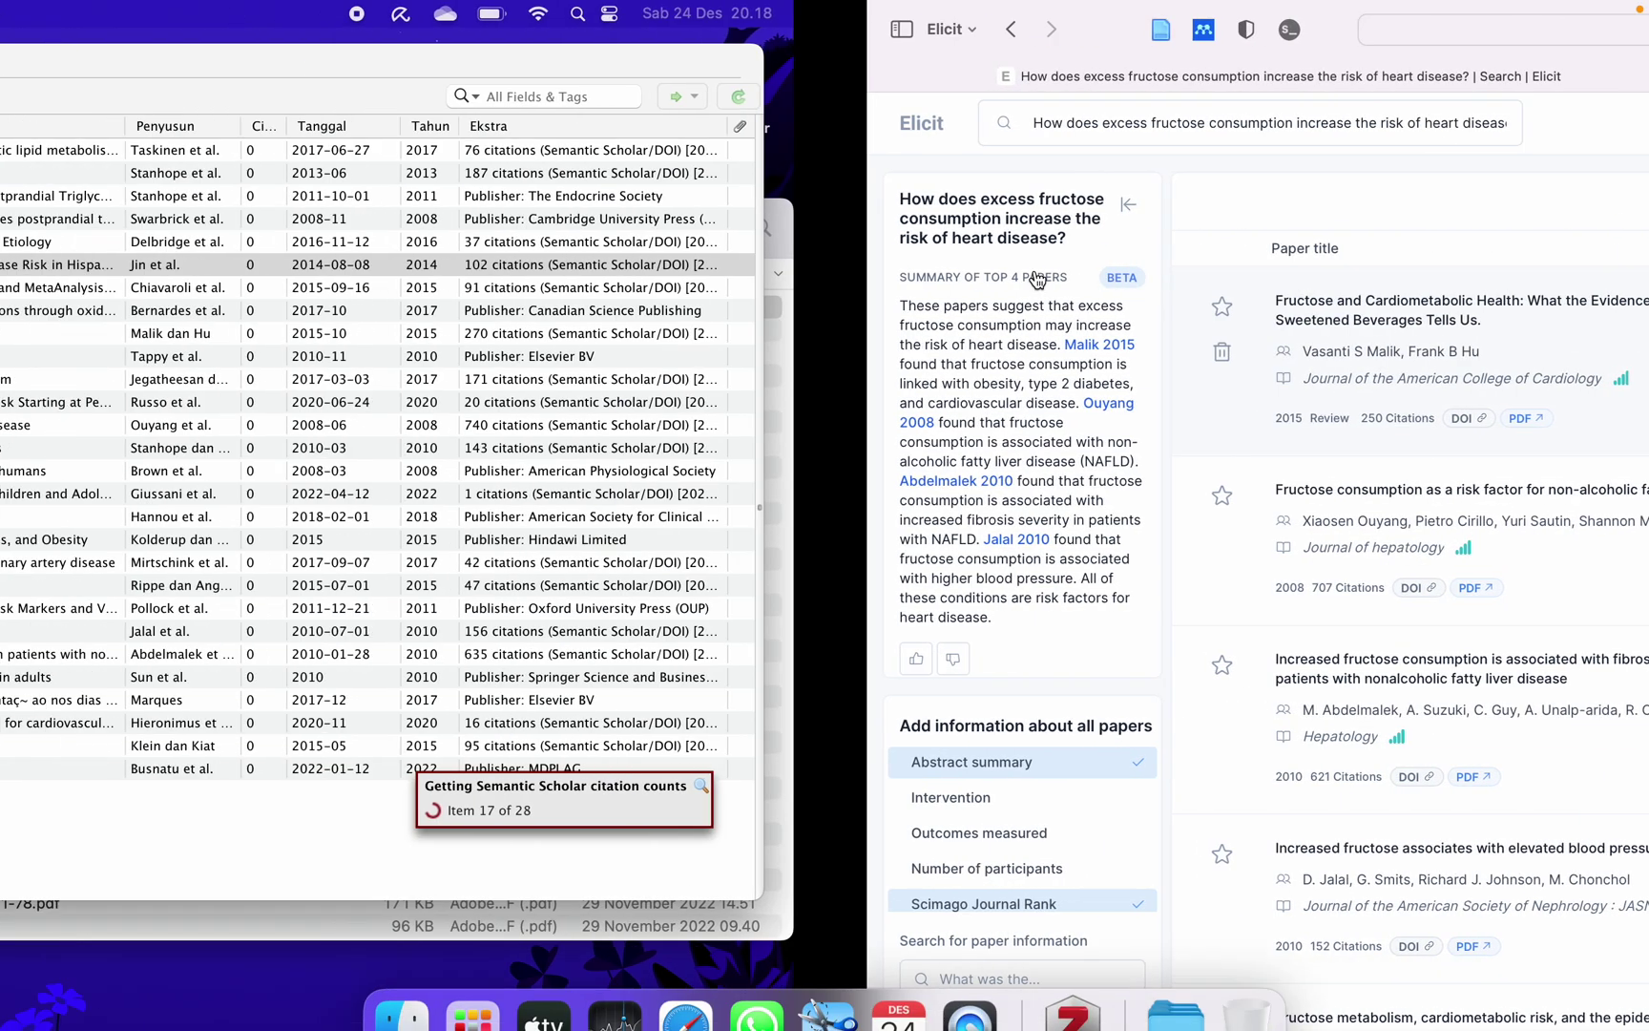